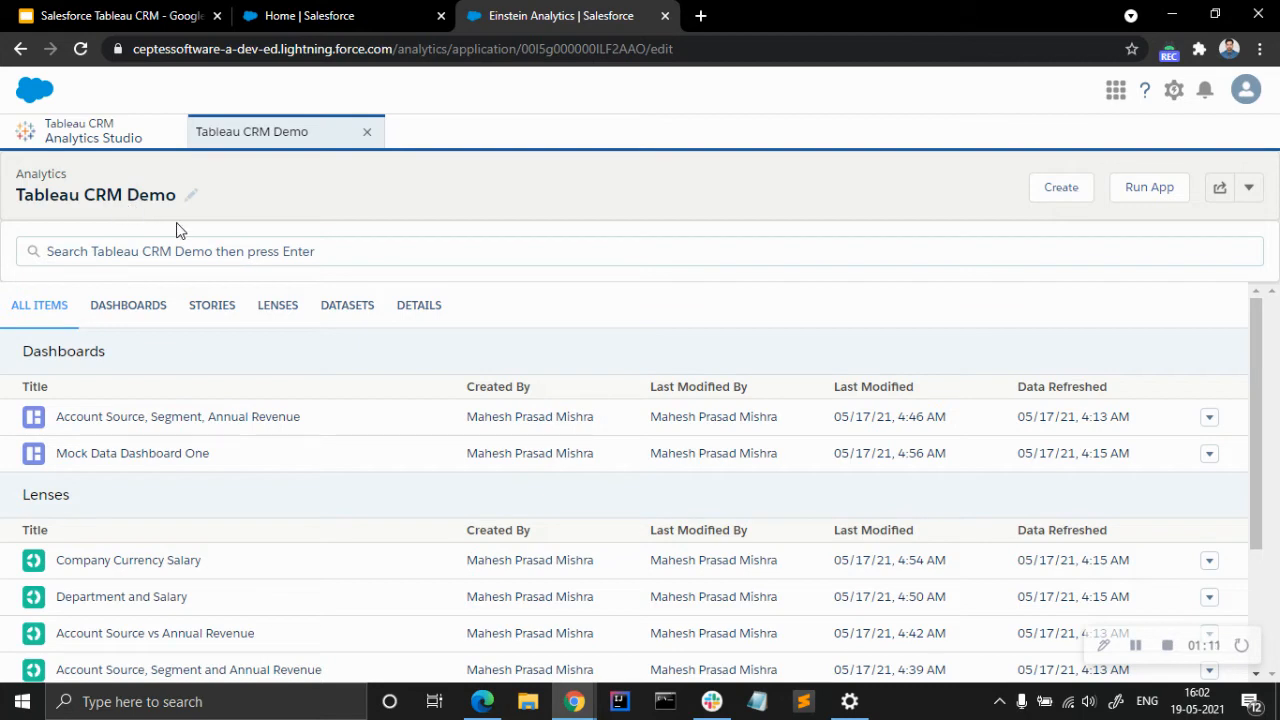
- Start a new story from the MOCK_DATA dataset using the Create from Dataset option
scroll(455, 310, down, 2)
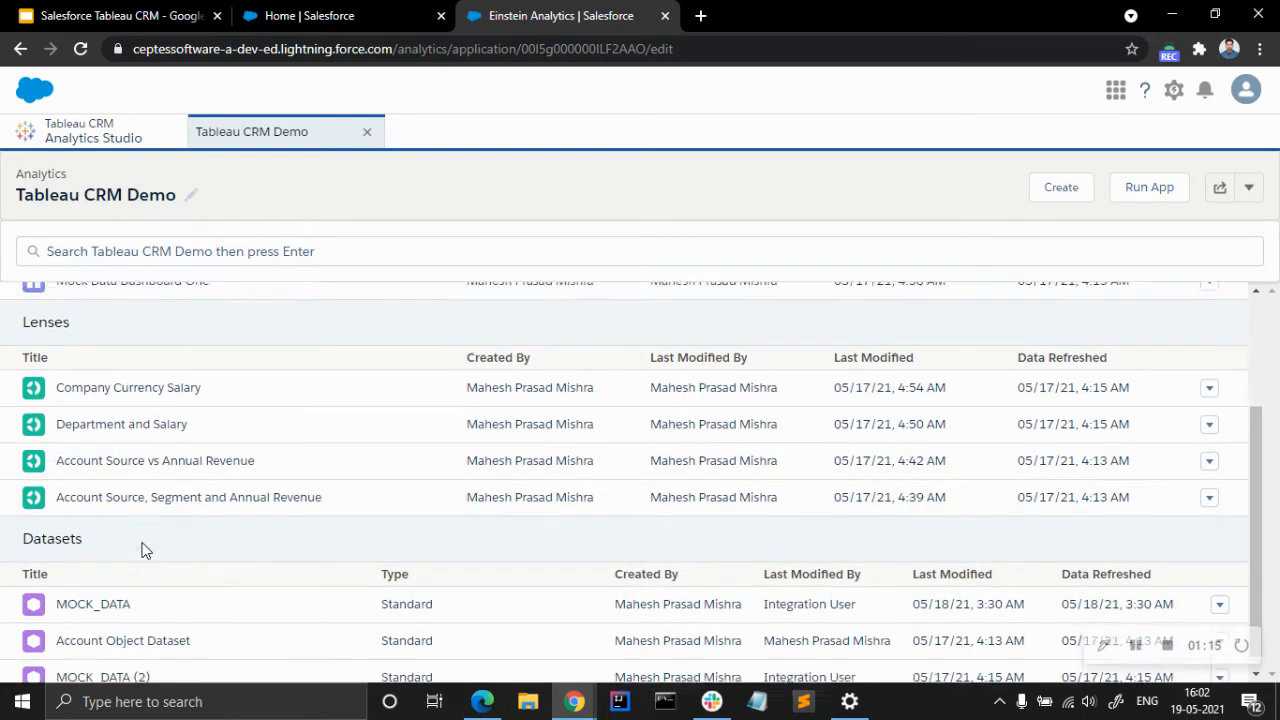
scroll(142, 549, up, 2)
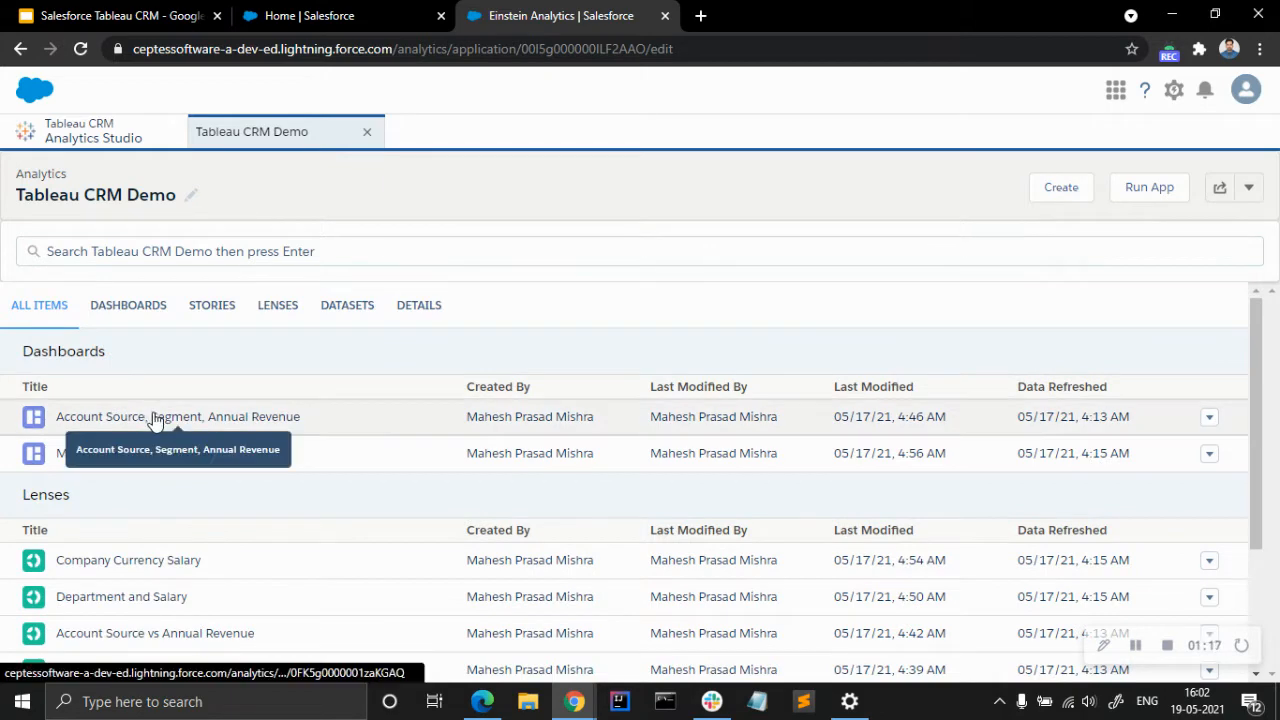
scroll(157, 425, down, 2)
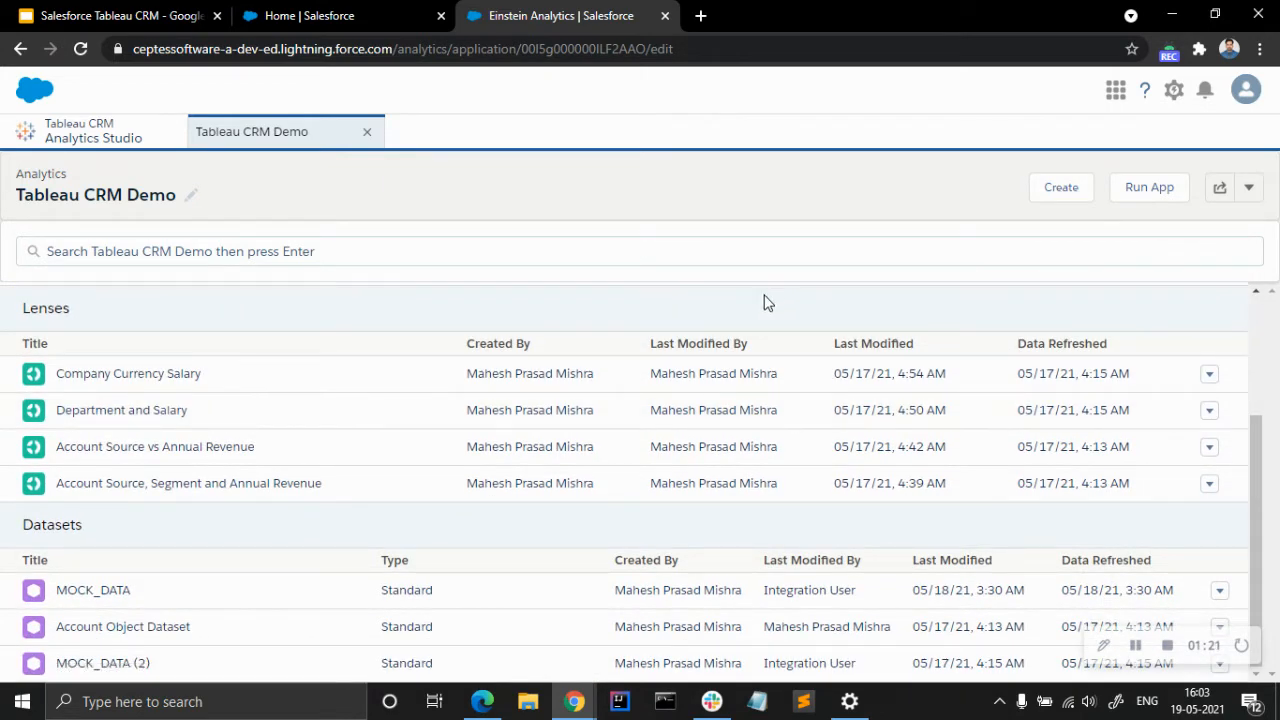
click(1042, 190)
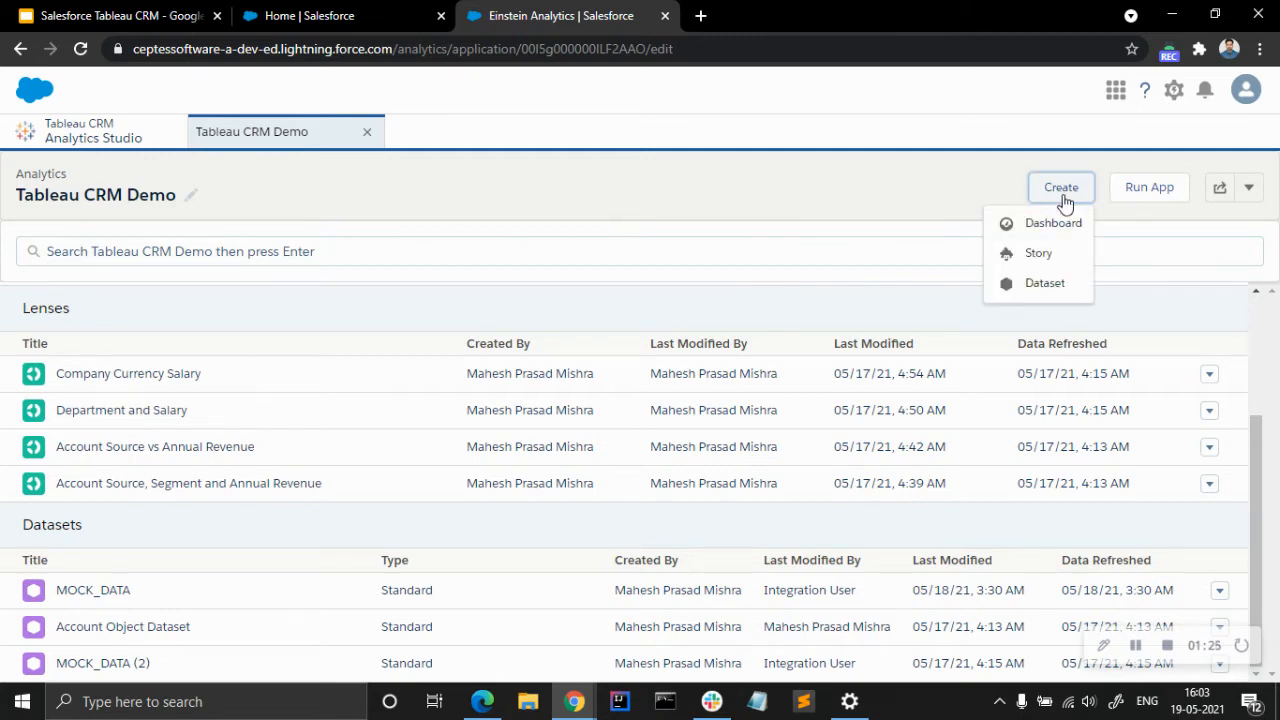
click(1035, 258)
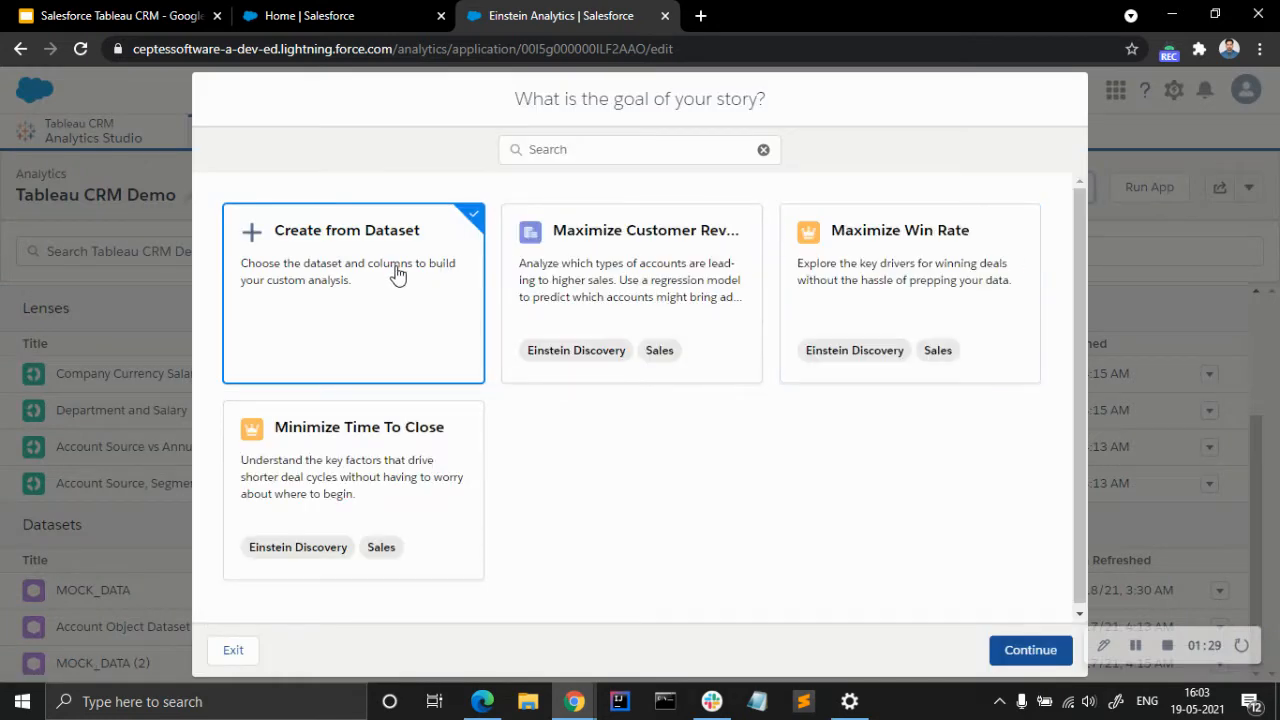
click(1043, 652)
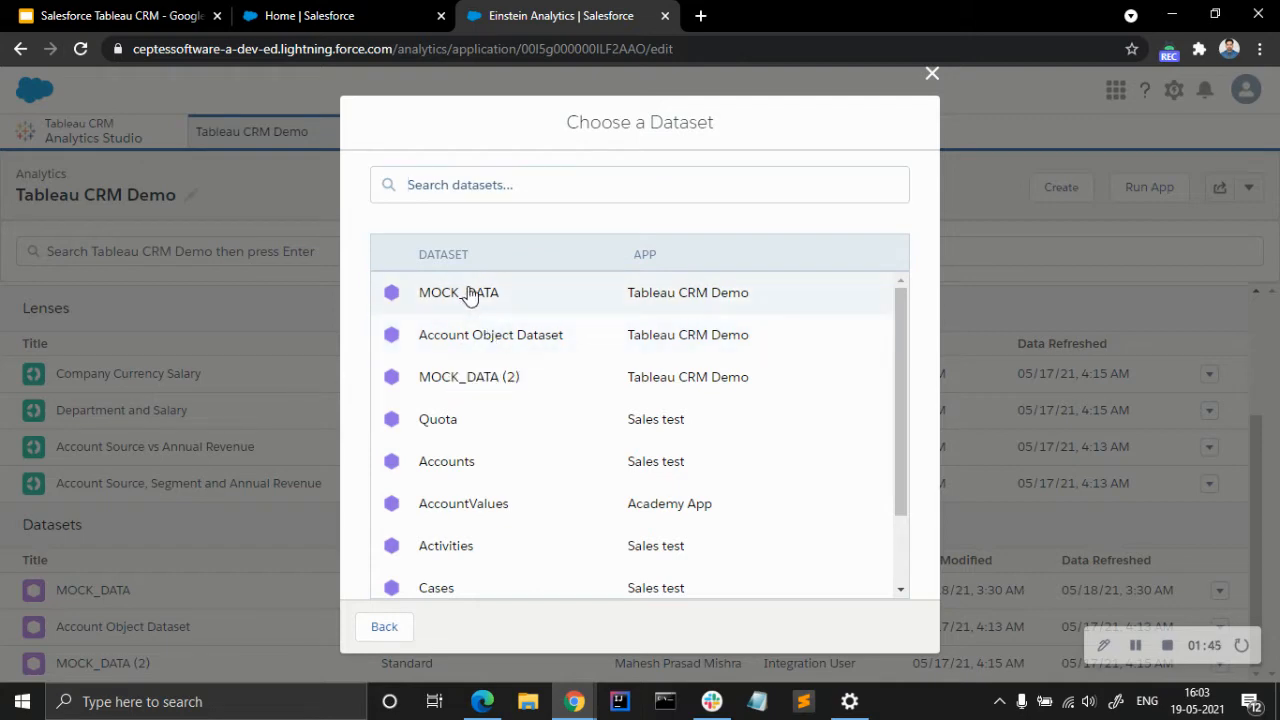
click(467, 293)
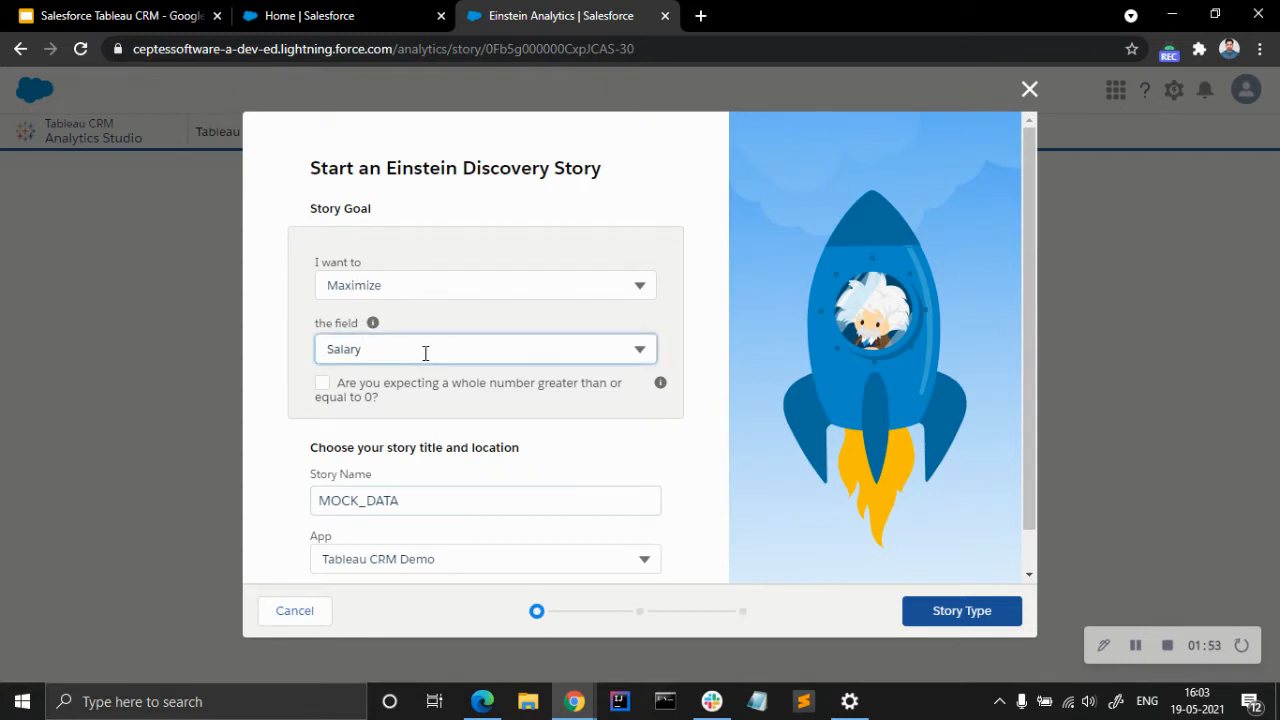
- Review the goal and field options, keep the story goal as Maximize Salary, and continue to the story type
click(425, 353)
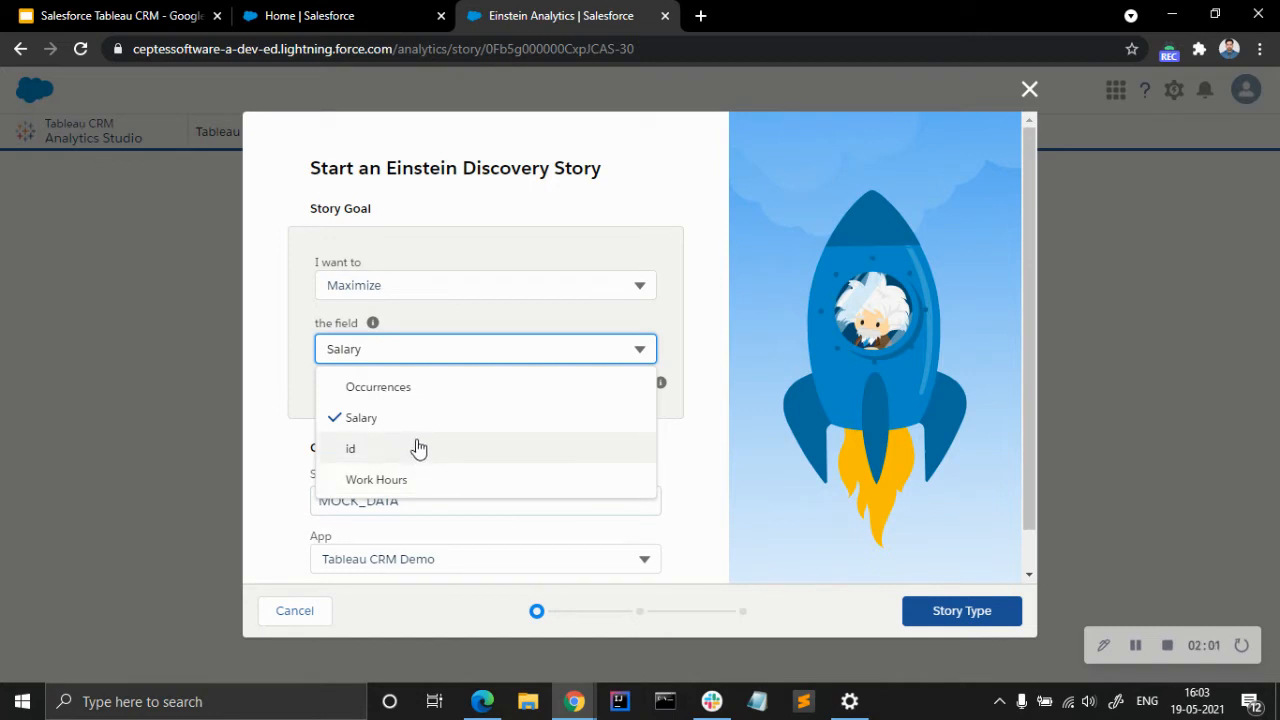
click(466, 286)
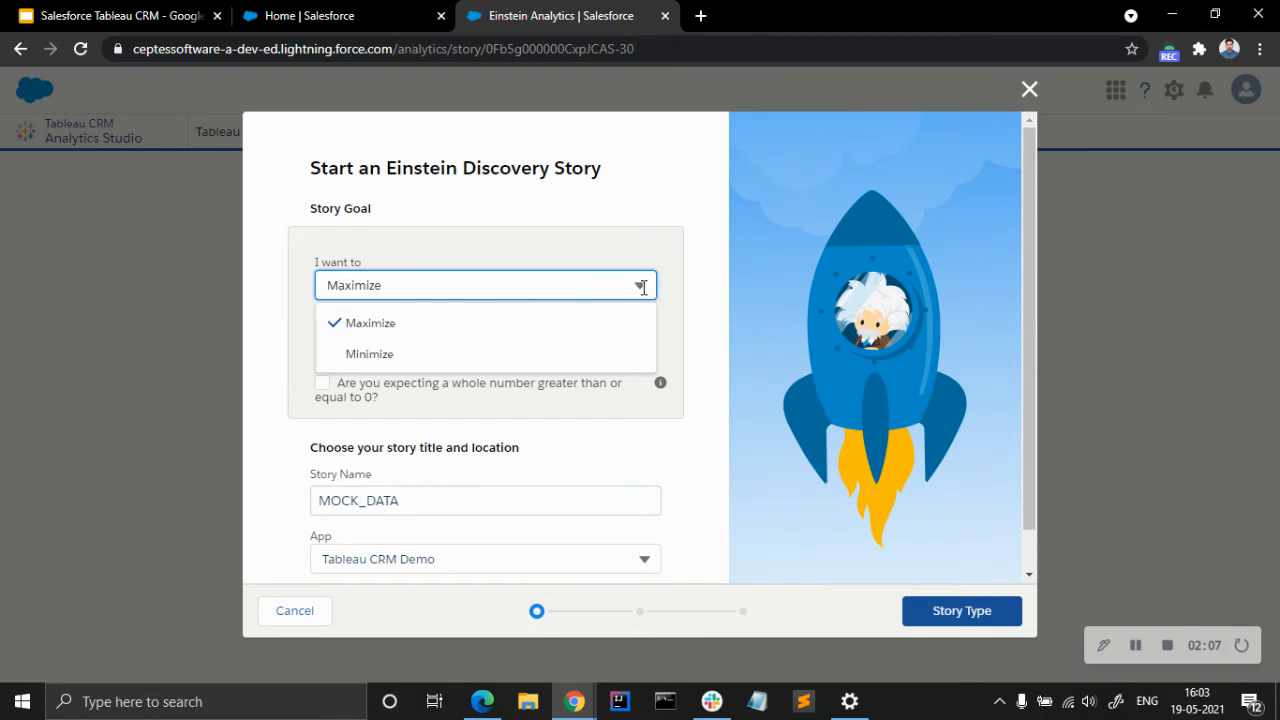
click(690, 292)
click(608, 346)
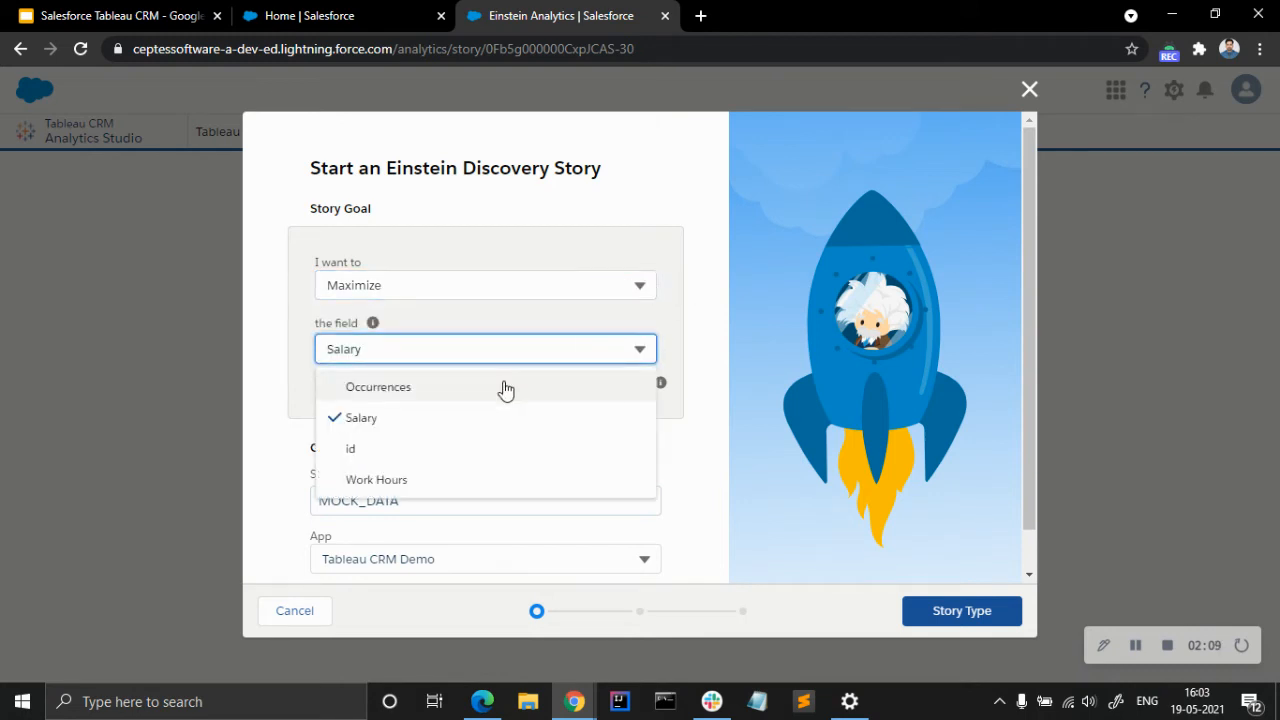
click(696, 424)
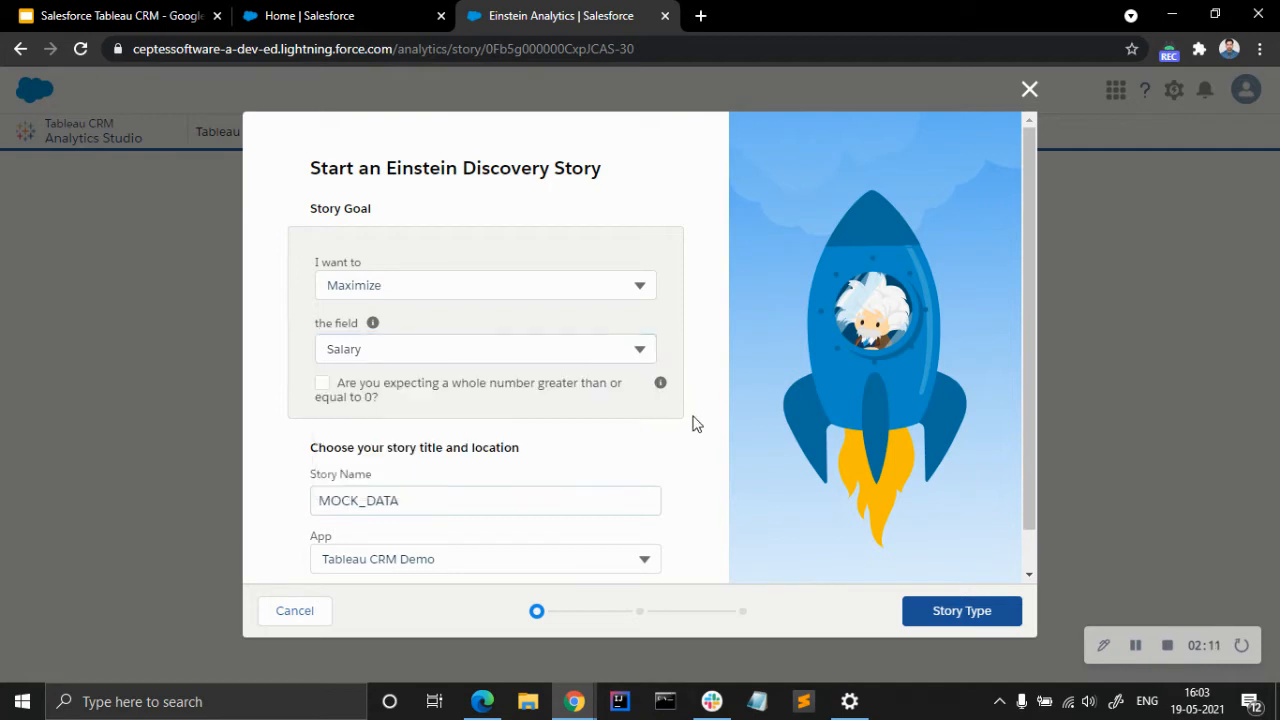
scroll(466, 511, down, 1)
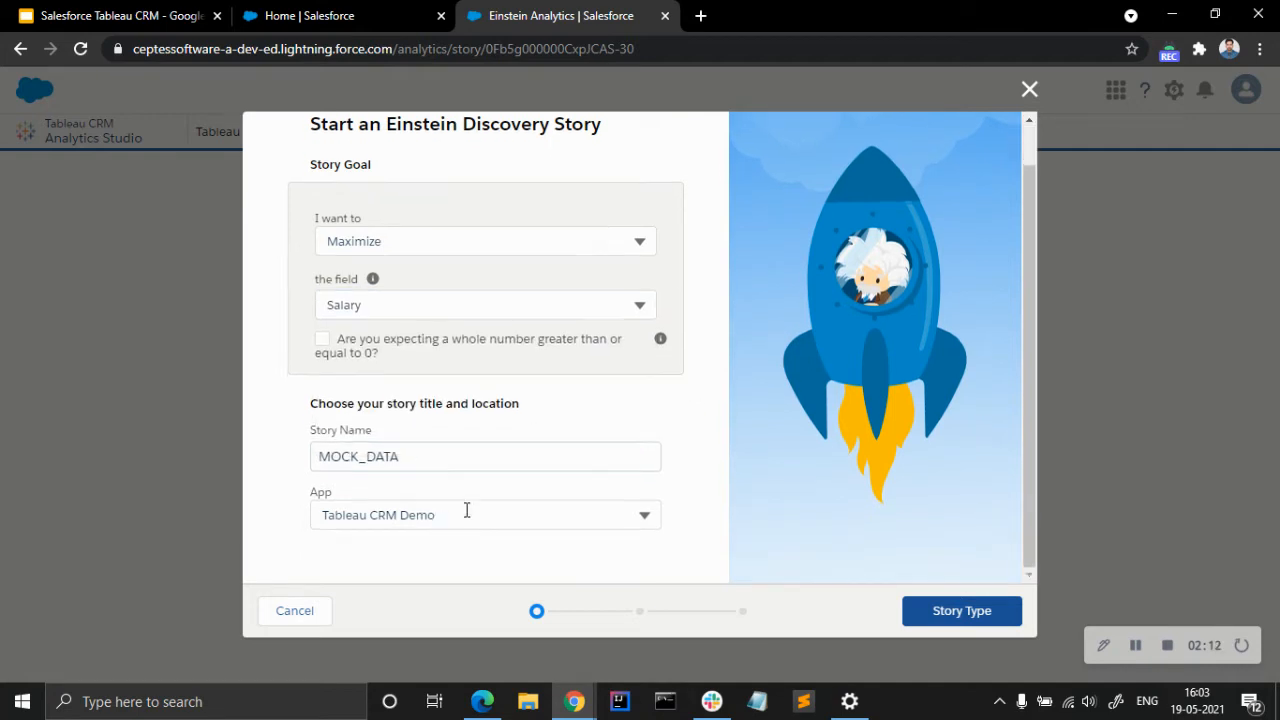
click(963, 612)
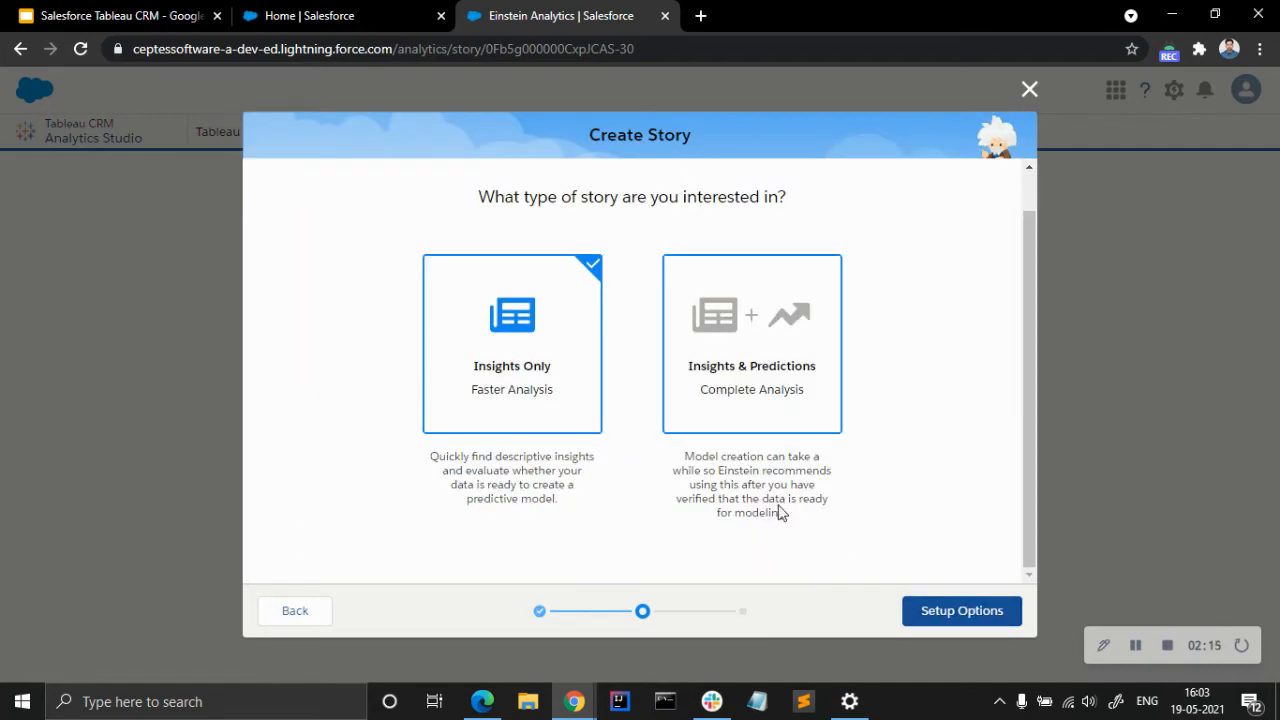
- Choose the Insights & Predictions type with Automated field selection and create the story
click(740, 352)
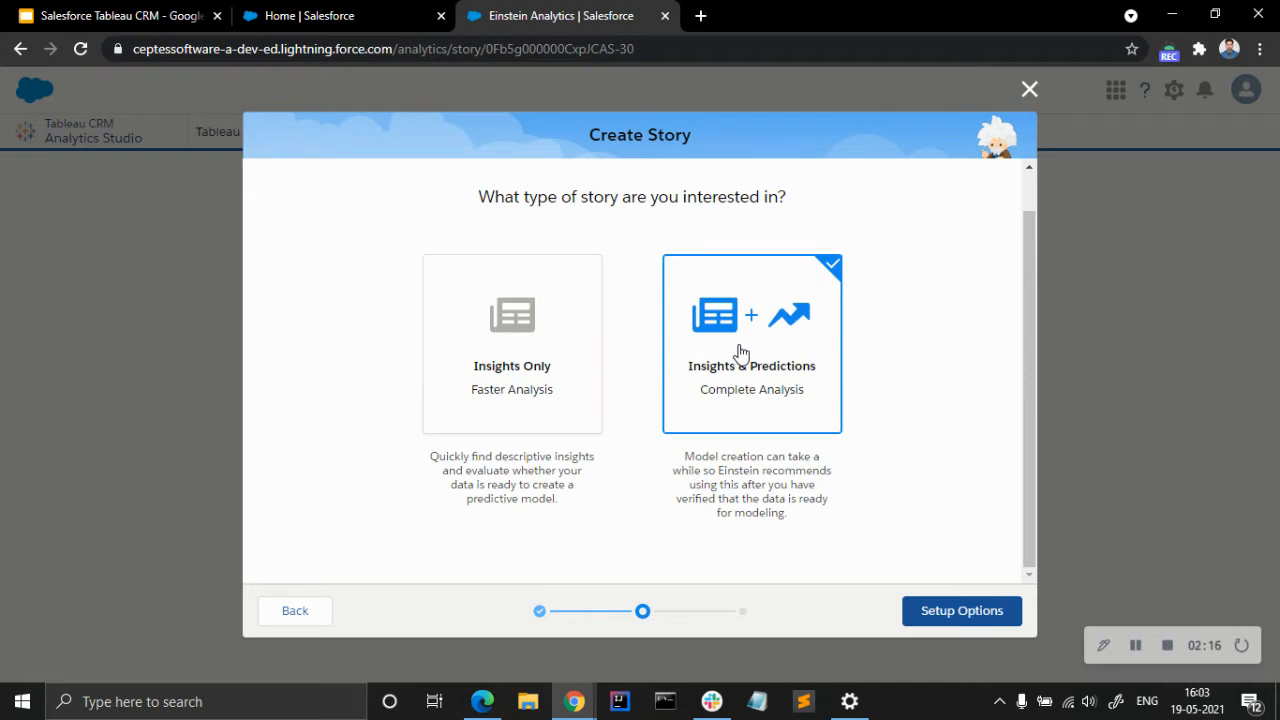
click(958, 612)
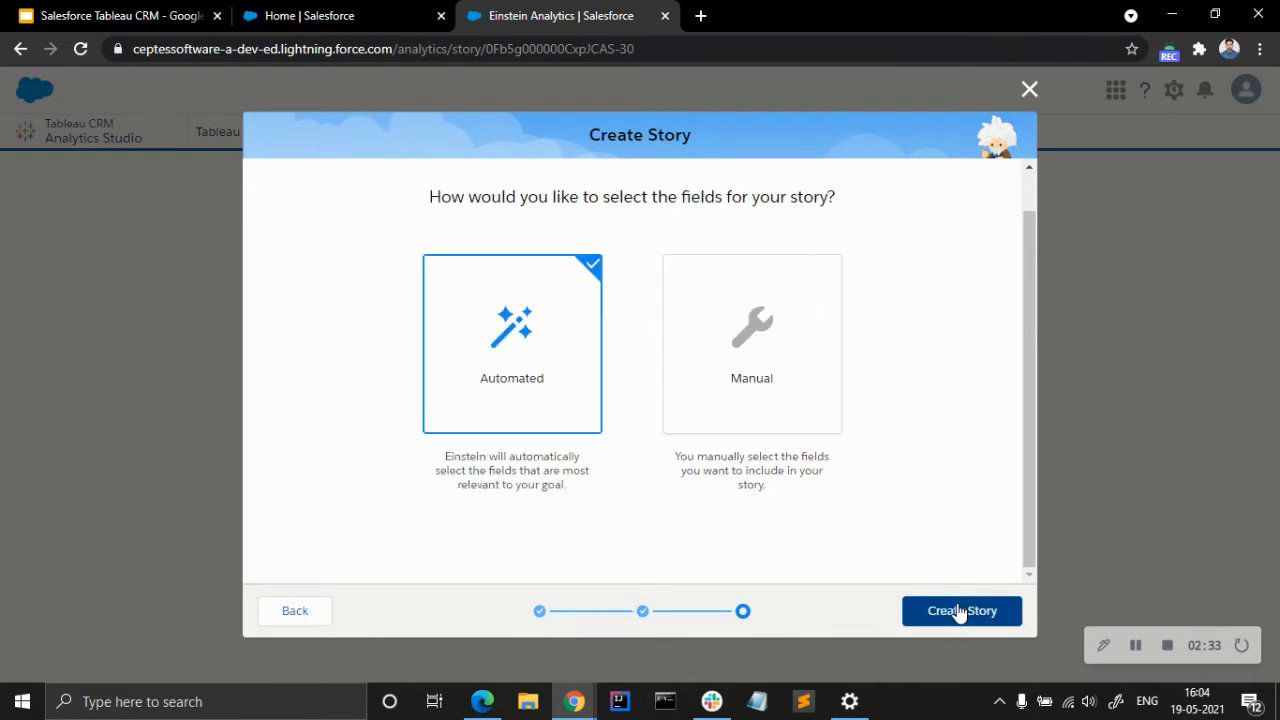
click(757, 396)
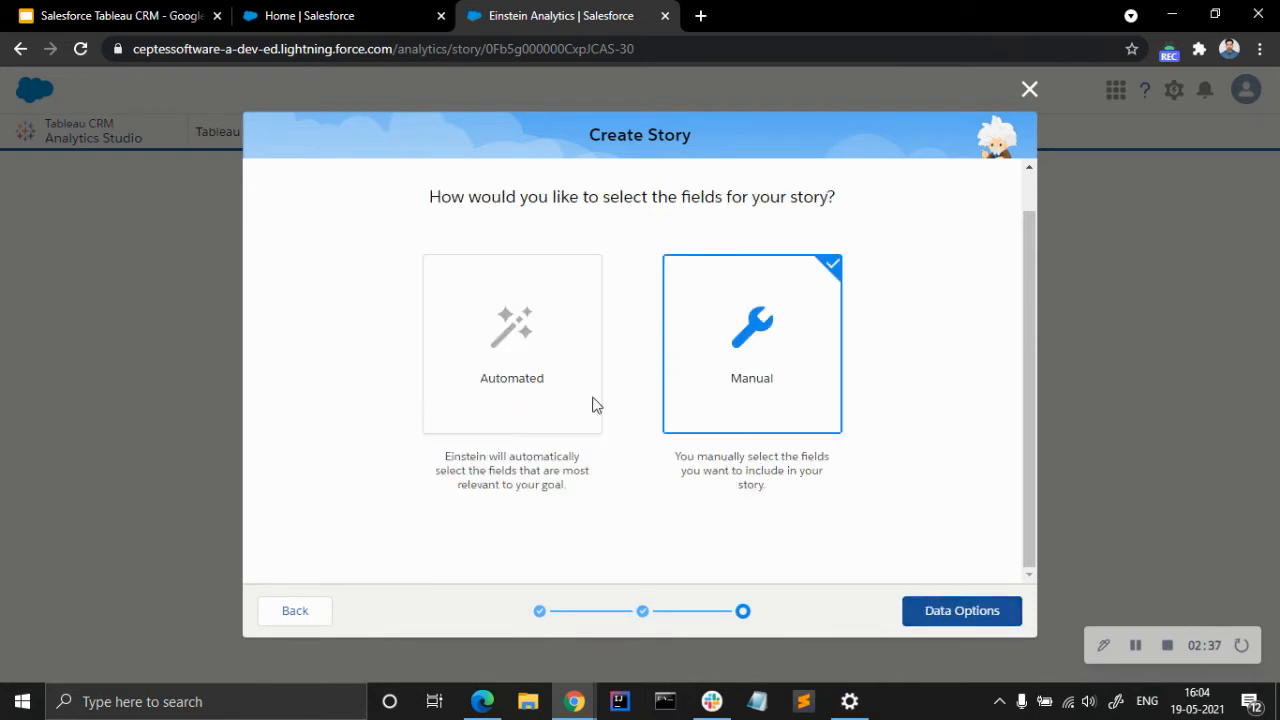
click(540, 405)
click(938, 612)
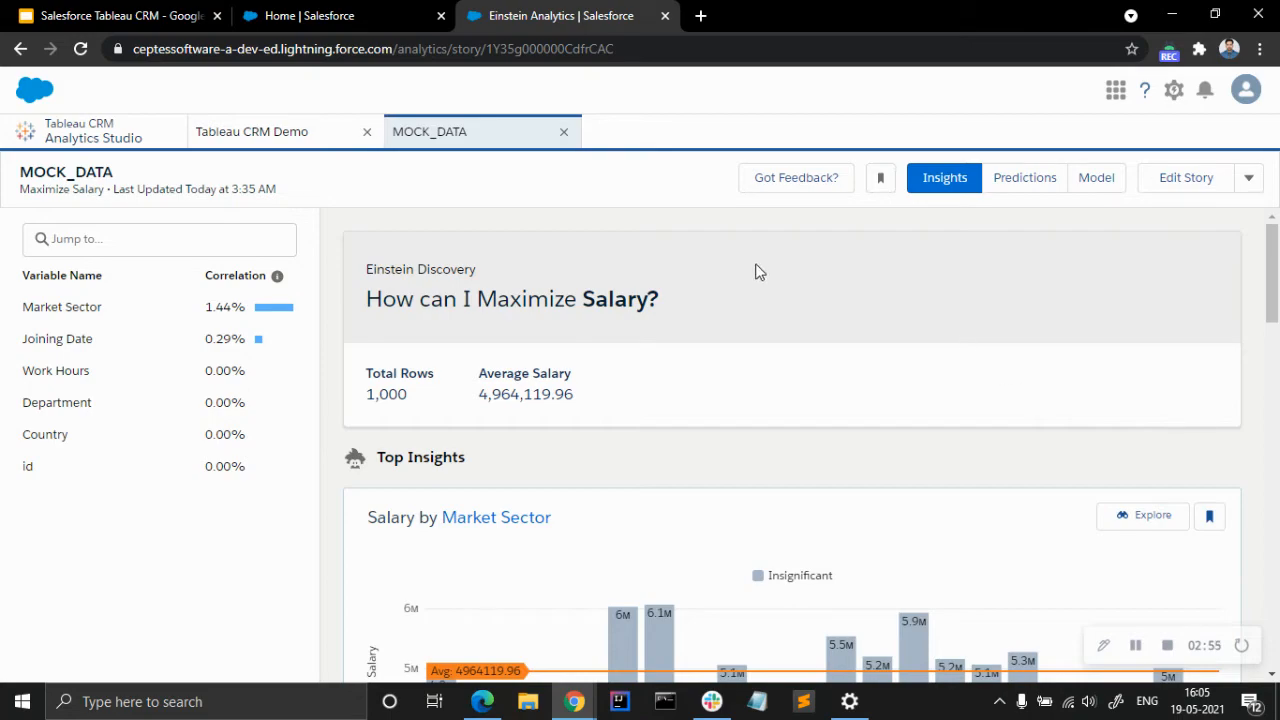
- Examine the salary insights throughout the MOCK_DATA story and return to the Tableau CRM Demo app
scroll(630, 310, down, 6)
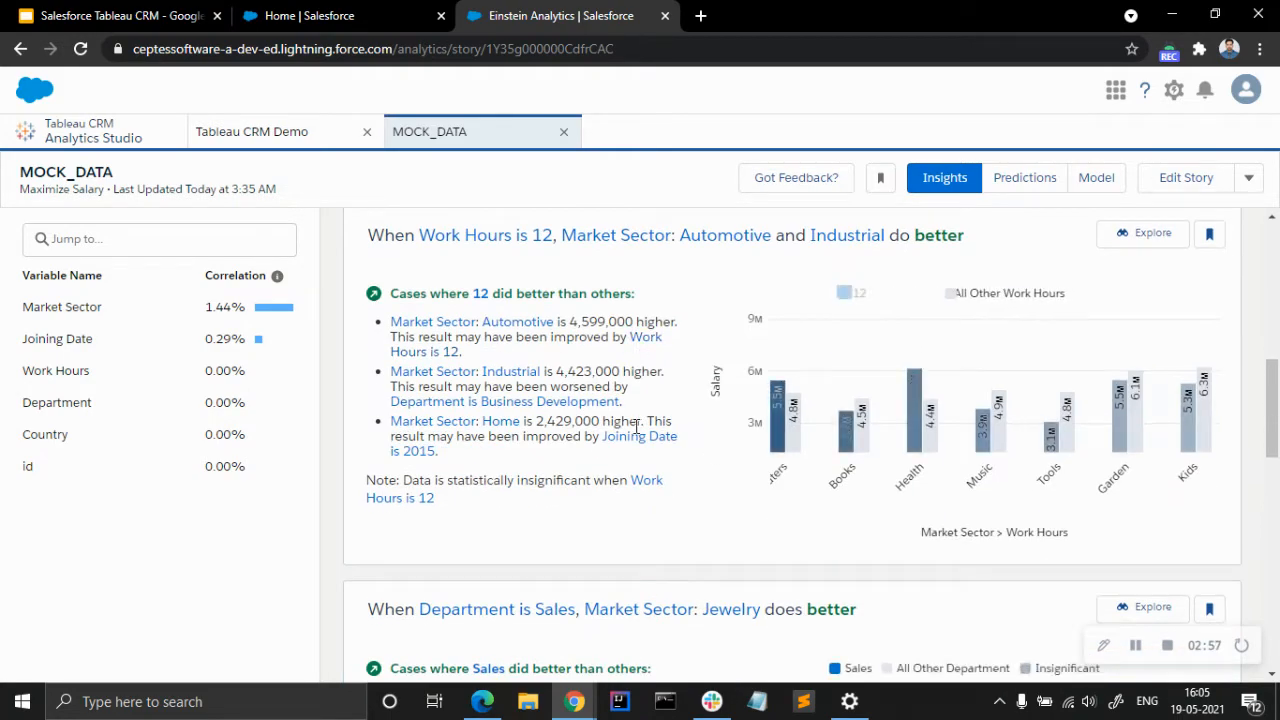
scroll(636, 400, up, 6)
scroll(586, 366, down, 10)
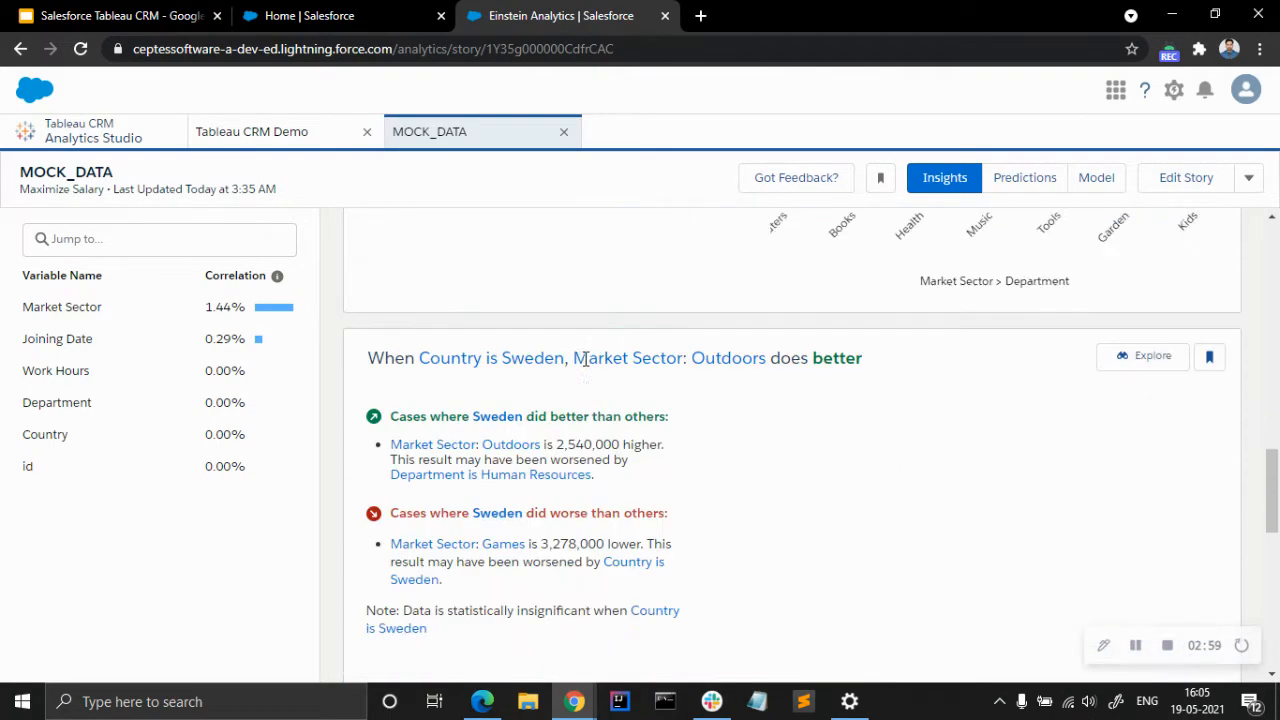
scroll(586, 366, up, 10)
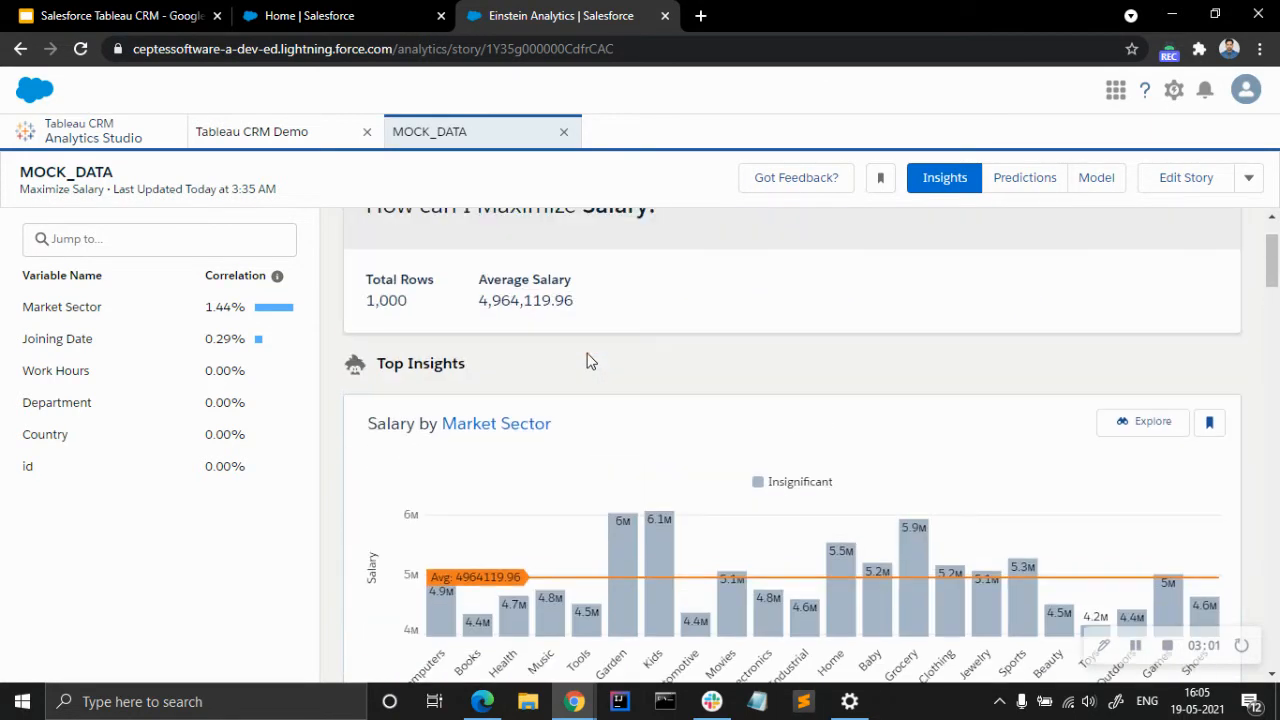
scroll(590, 361, up, 1)
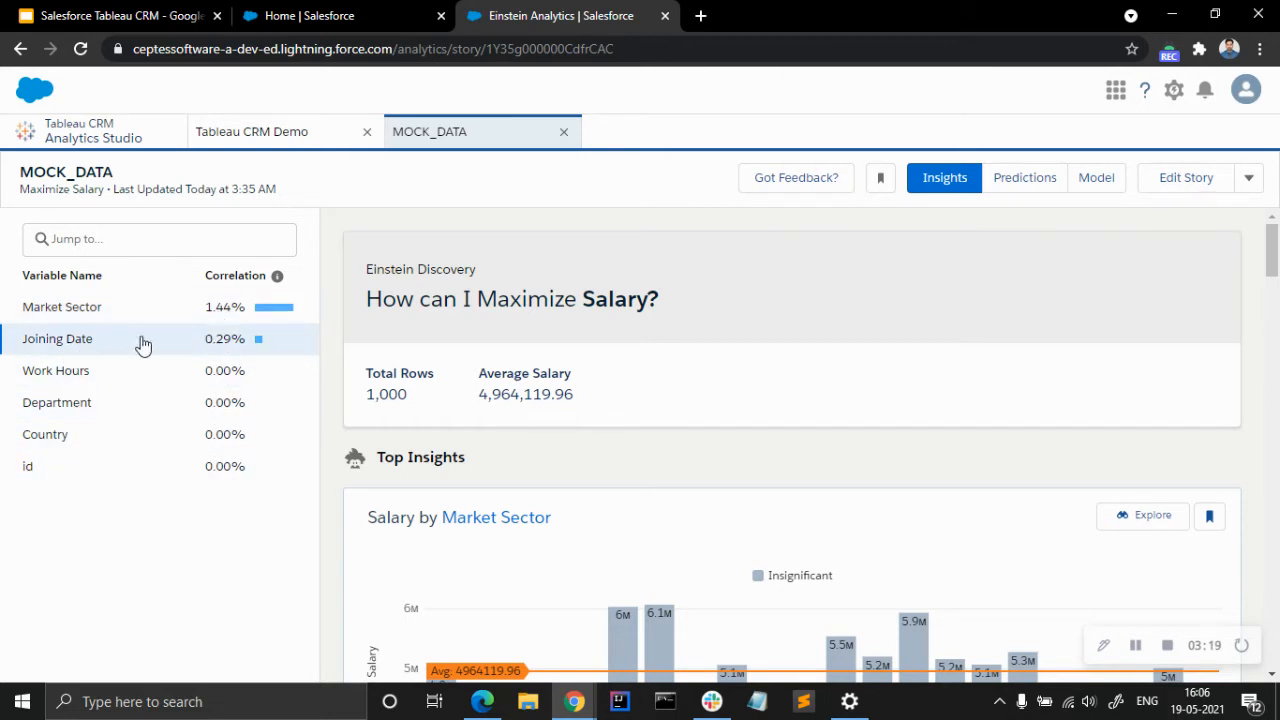
scroll(566, 363, down, 3)
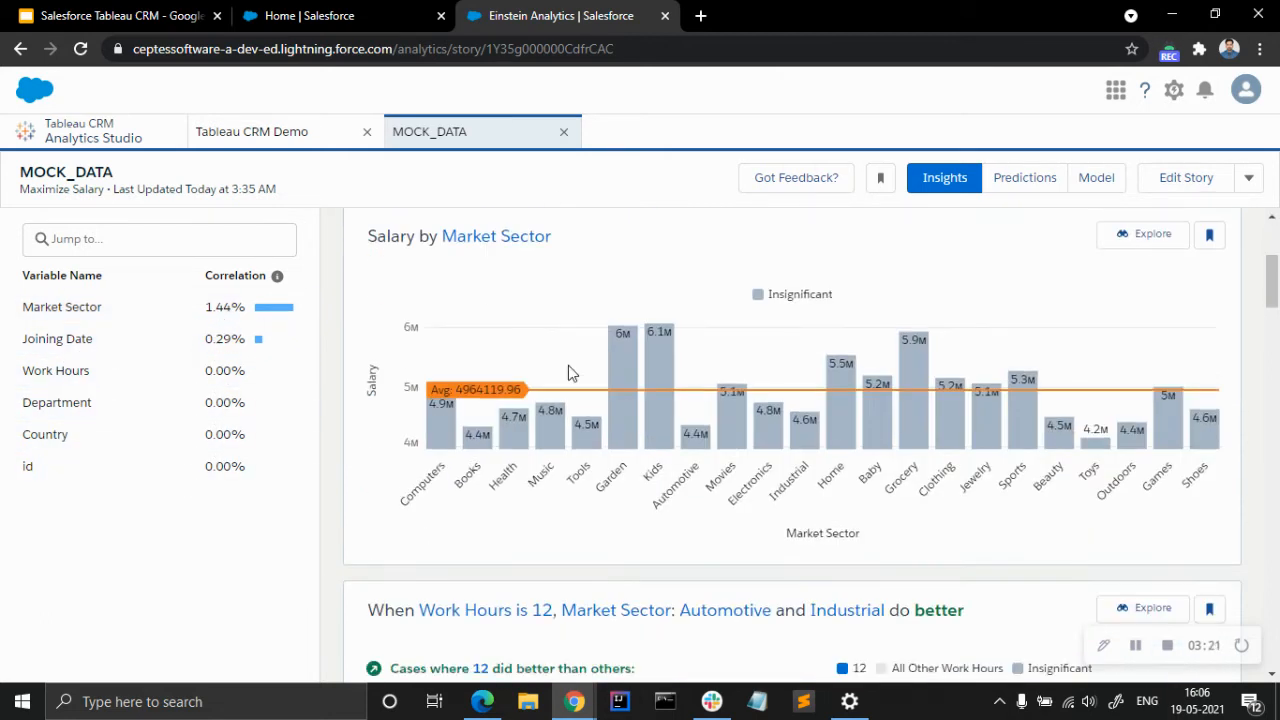
scroll(568, 367, down, 7)
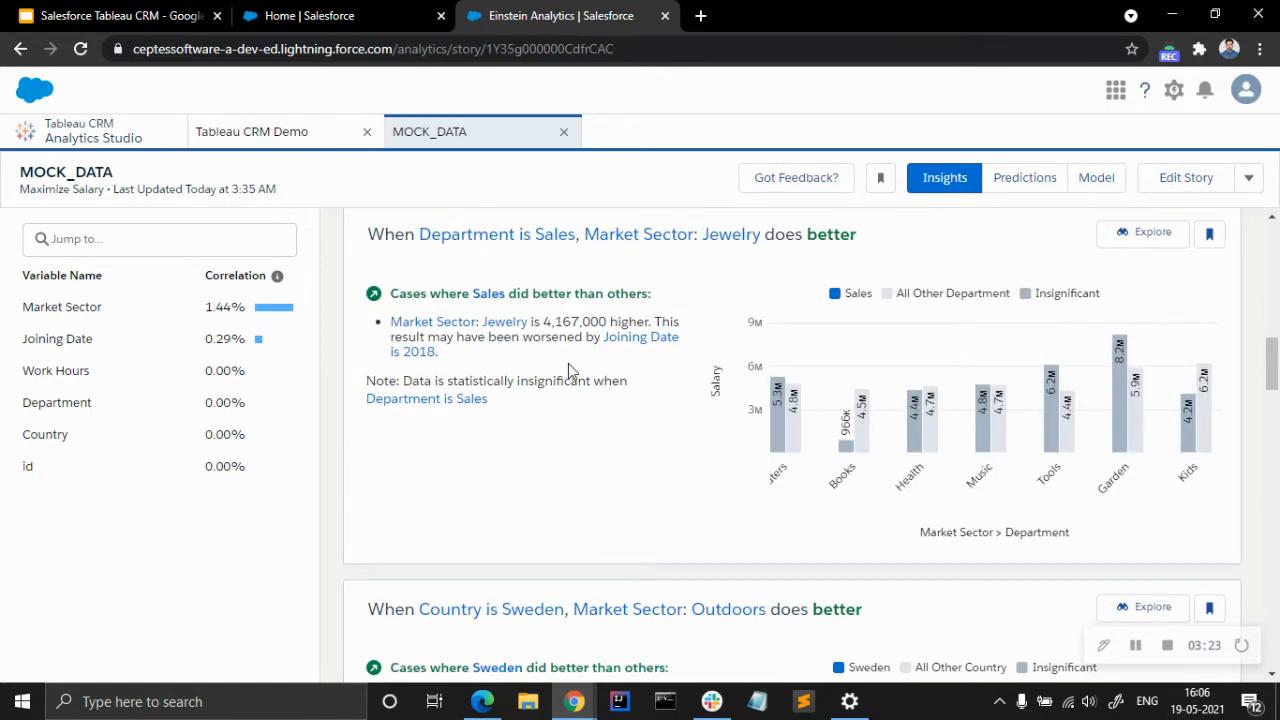
scroll(568, 365, up, 10)
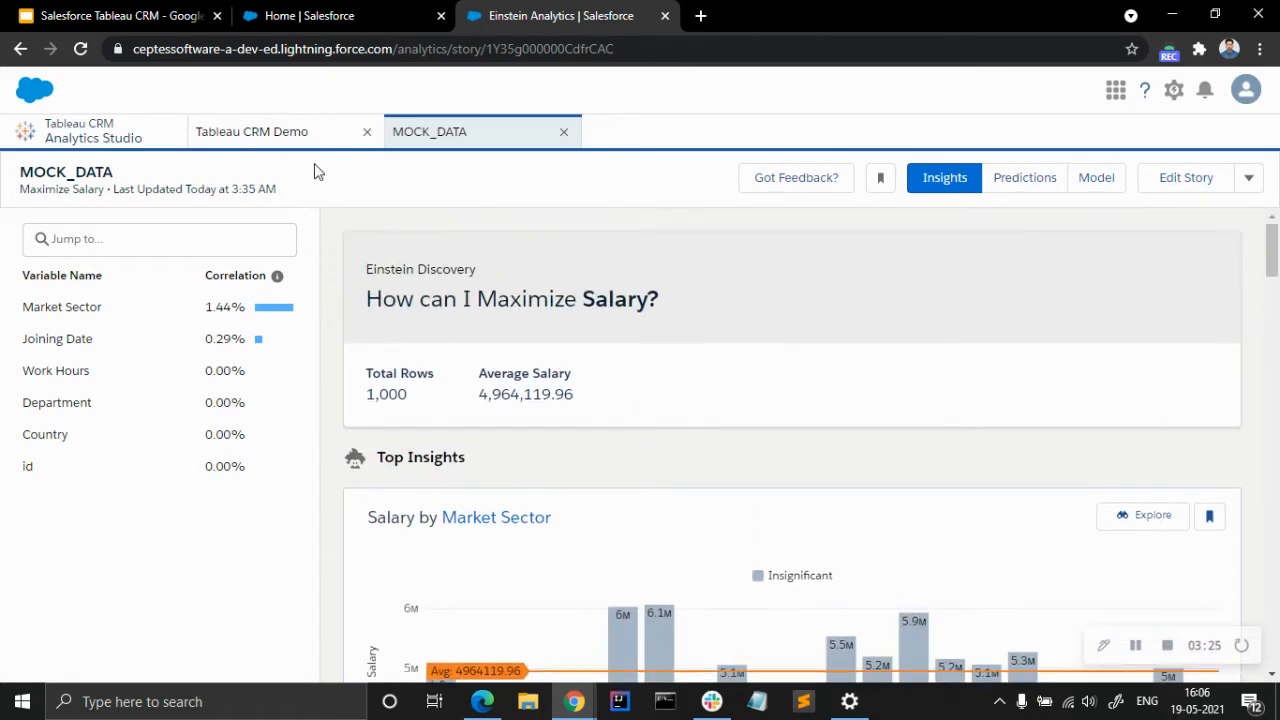
click(286, 137)
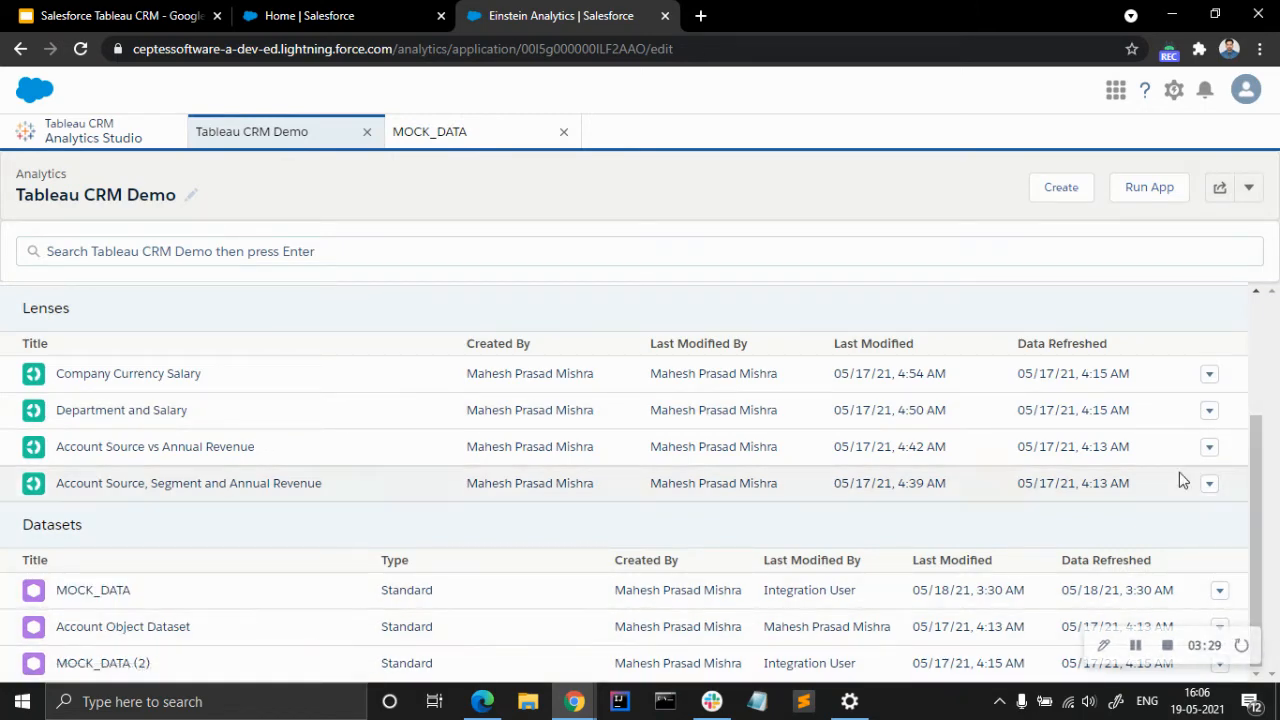
click(1061, 188)
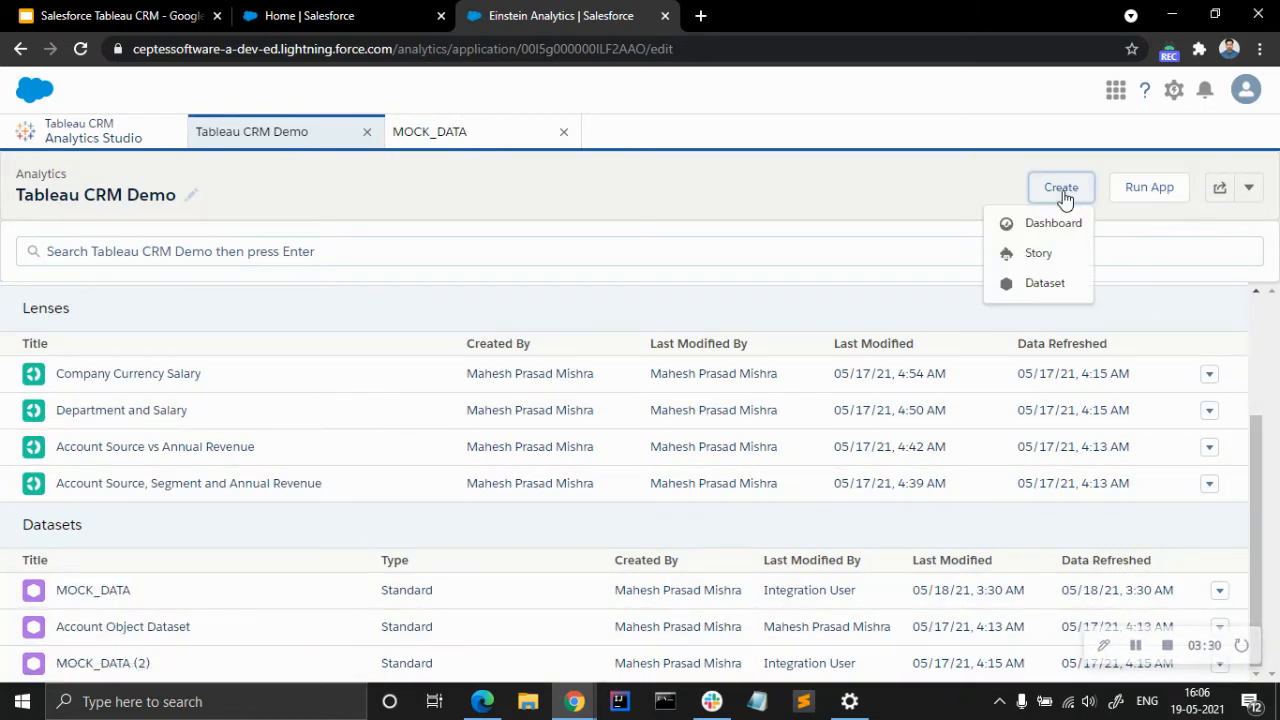
click(1039, 254)
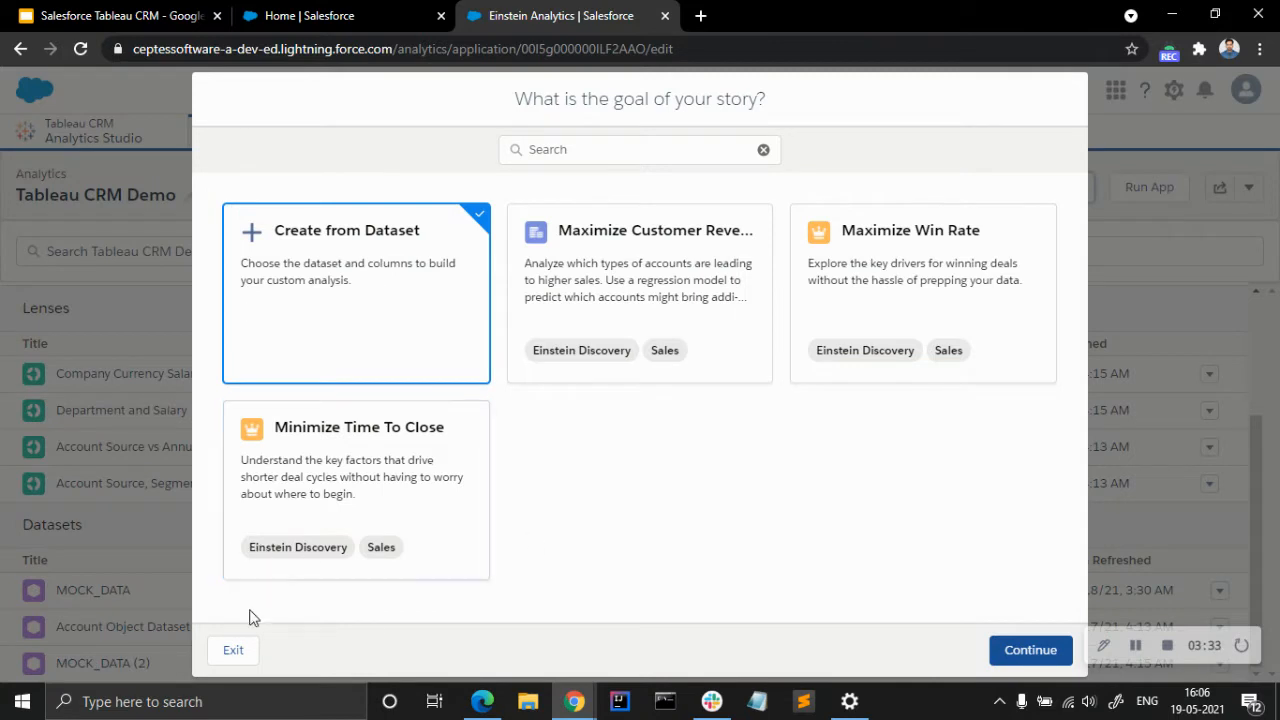
click(235, 650)
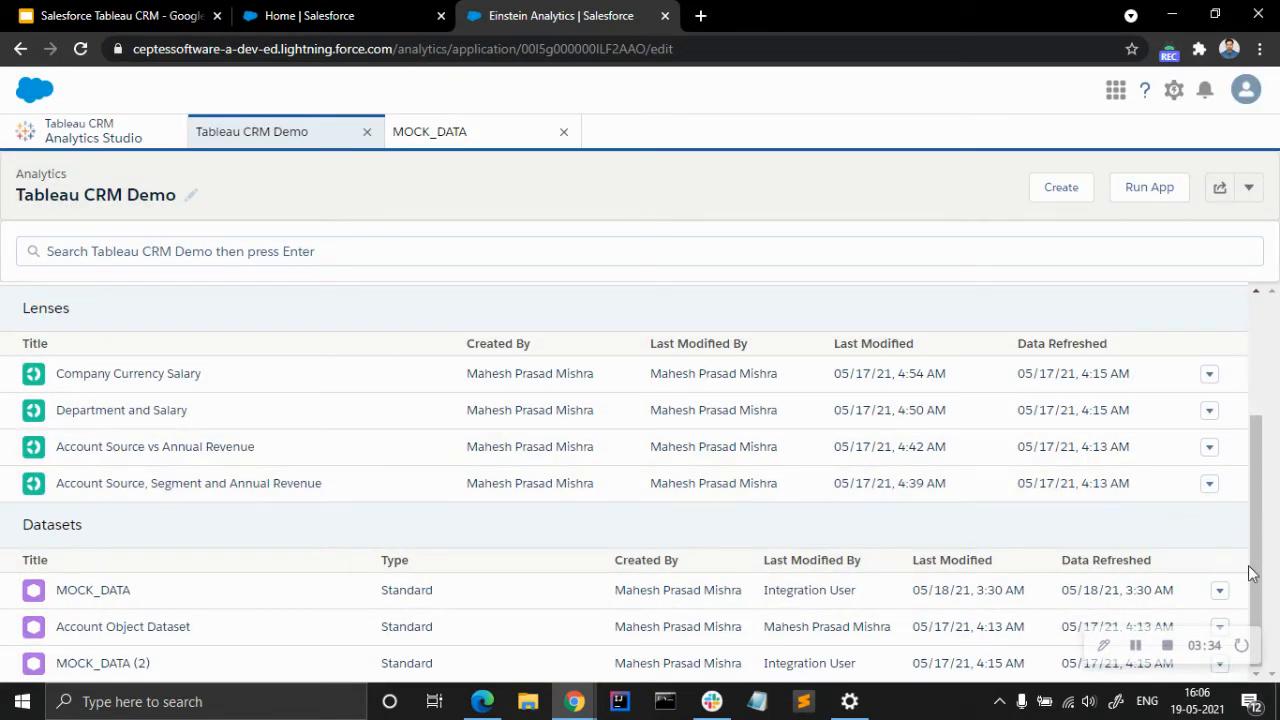
- Start a story from Account Object Dataset with the goal of maximizing Annual Revenue and continue to the story type
click(1219, 626)
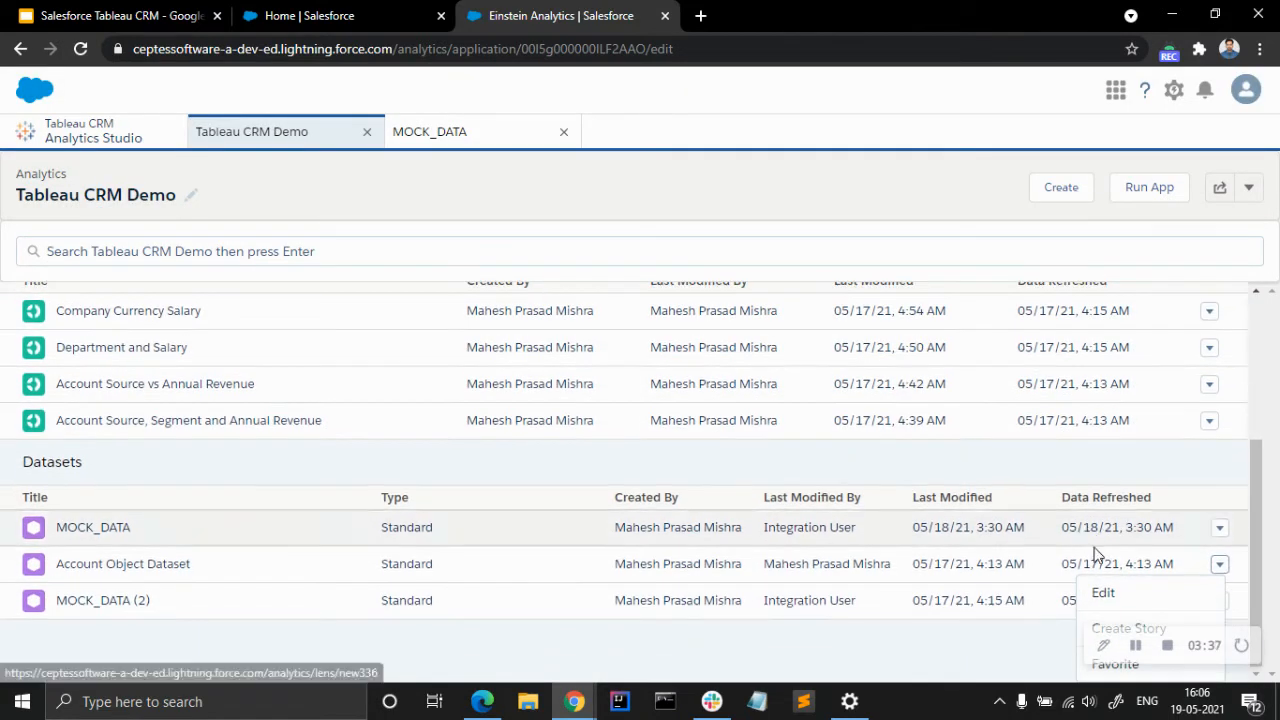
click(1144, 630)
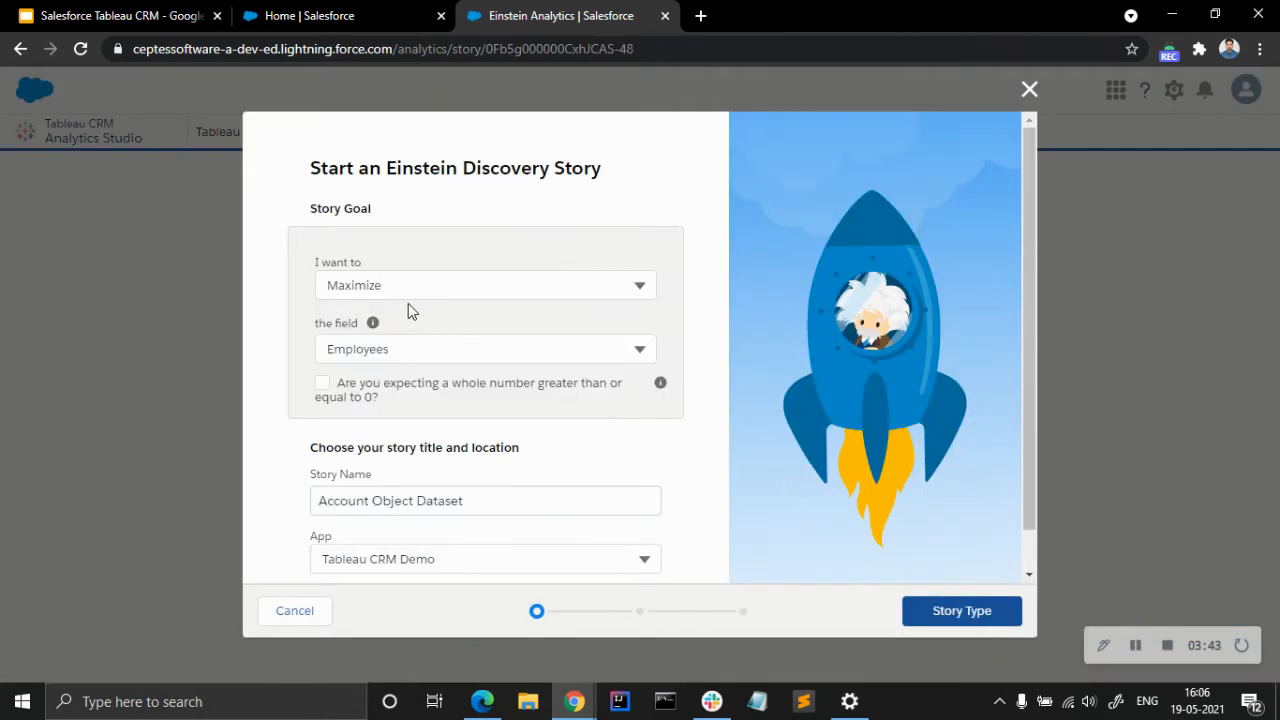
click(402, 352)
click(403, 448)
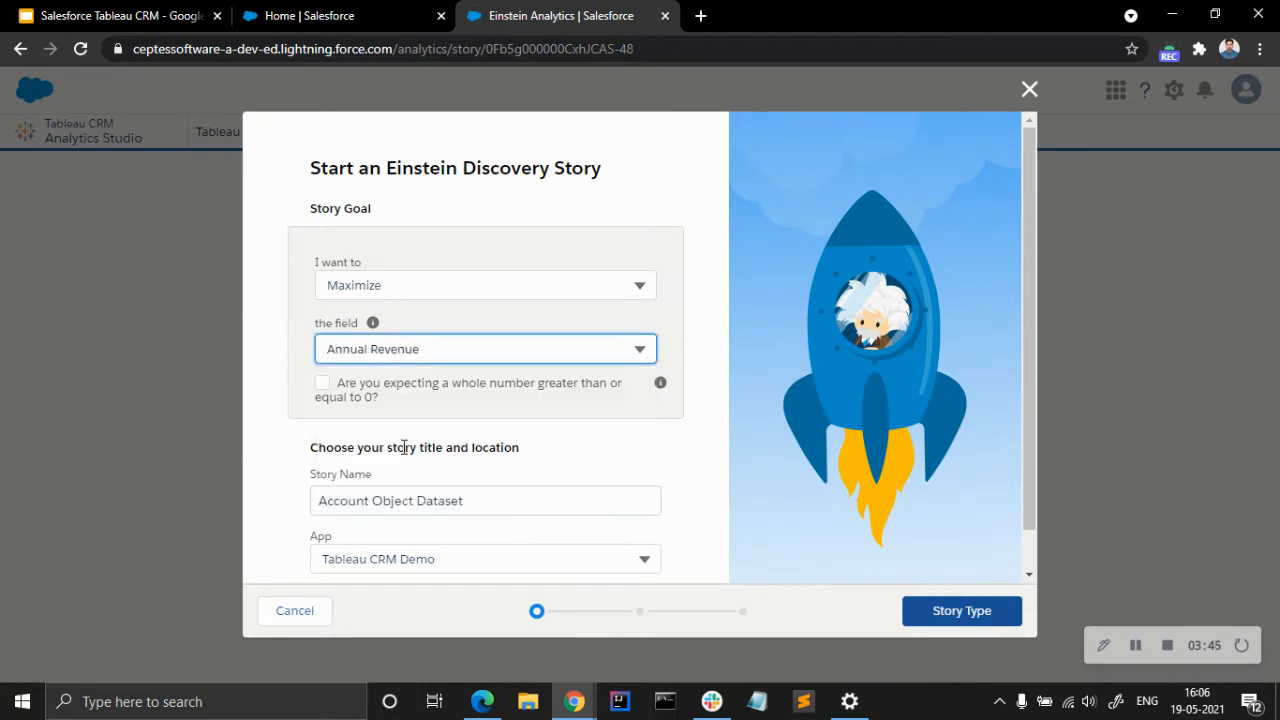
scroll(690, 500, down, 1)
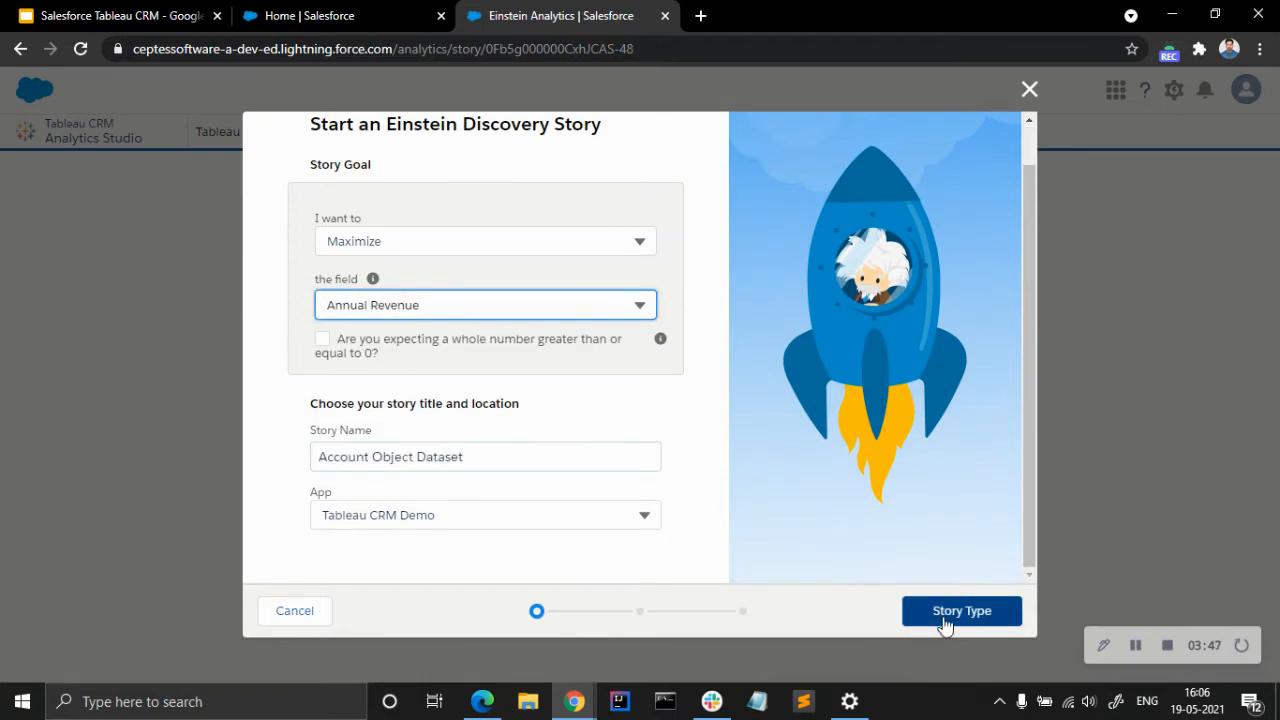
click(947, 622)
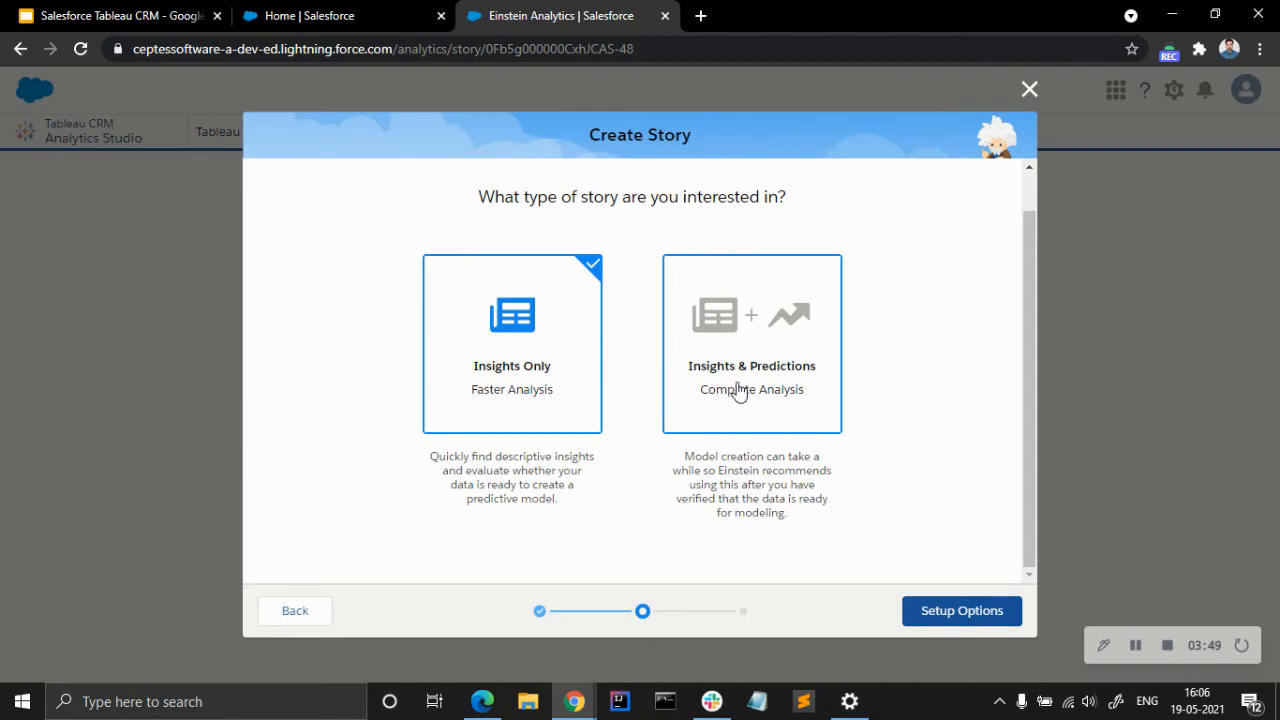
- Choose the Insights & Predictions type with Manual field selection and proceed to the story's data options
click(737, 392)
click(950, 612)
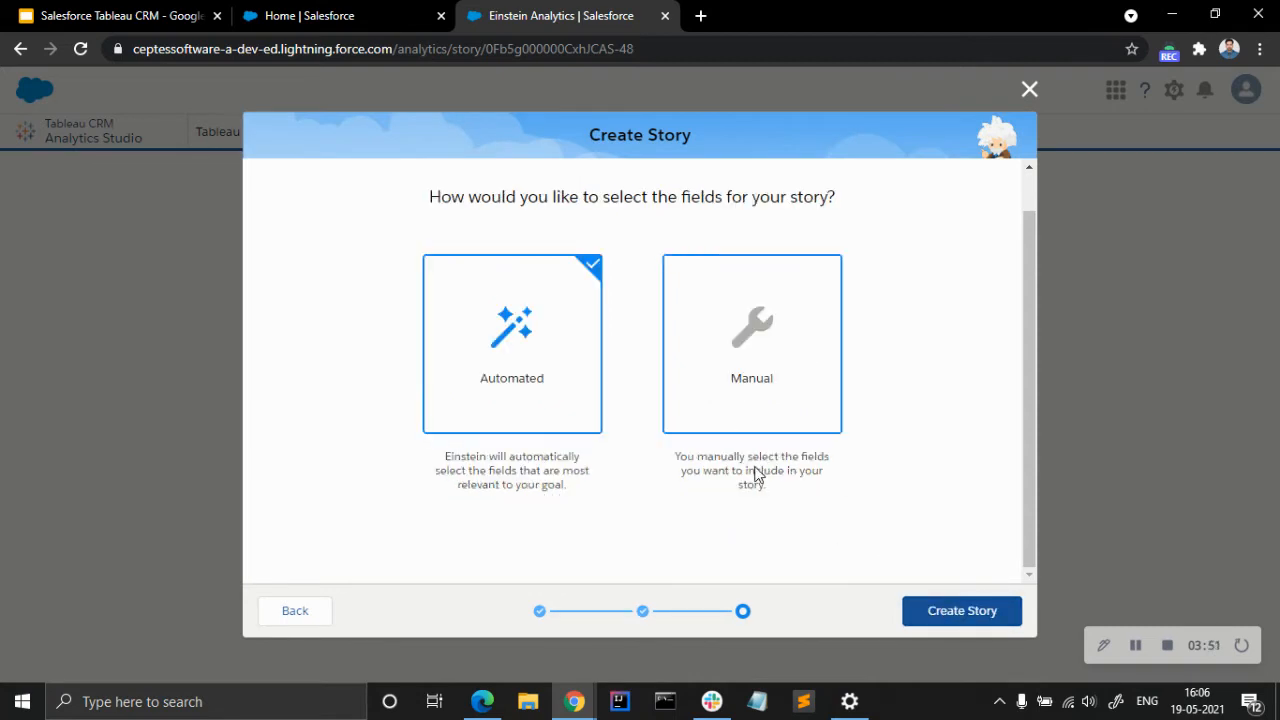
click(761, 389)
click(993, 620)
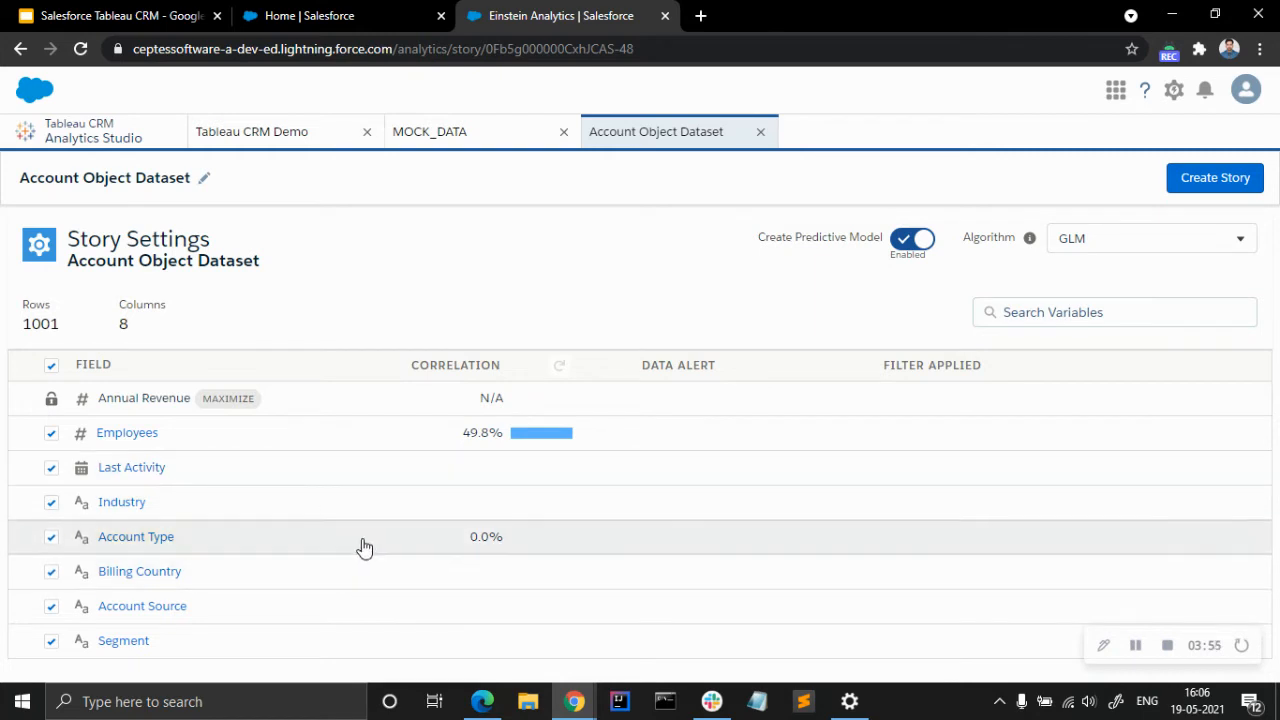
- Review the algorithm choices in the story settings, keep GLM, and close the Account Object Dataset story setup
click(1089, 245)
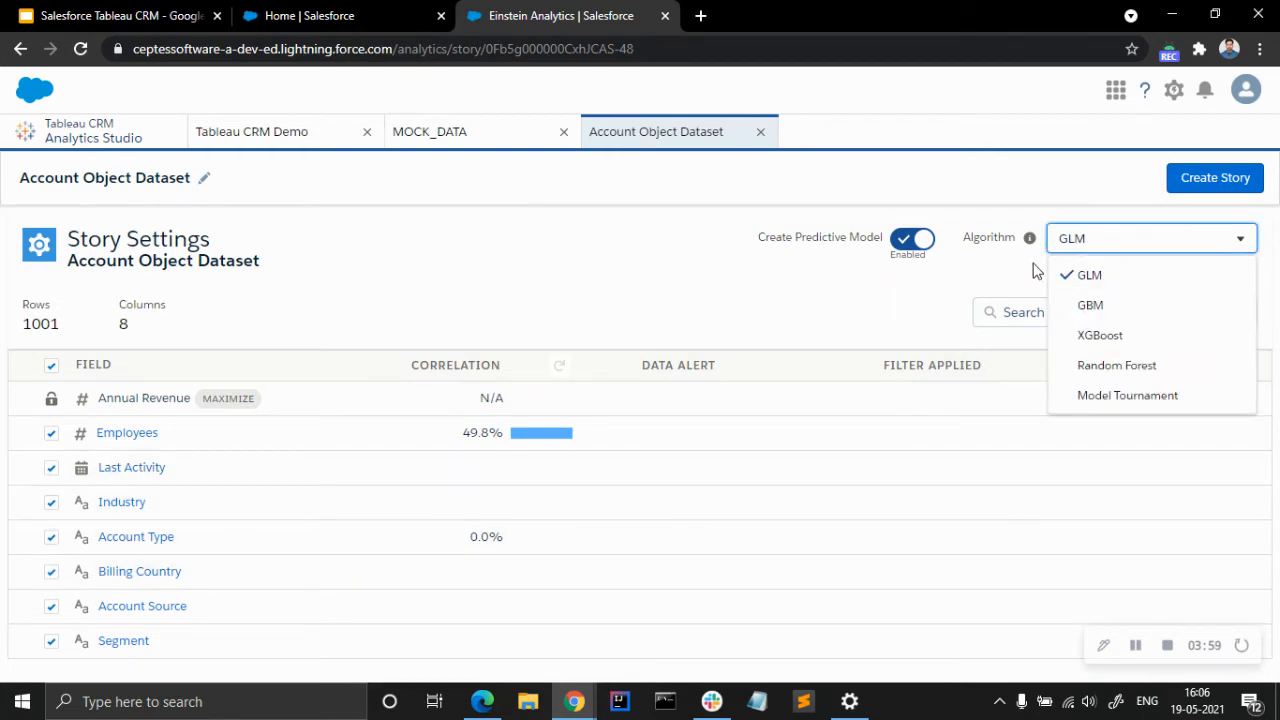
click(569, 243)
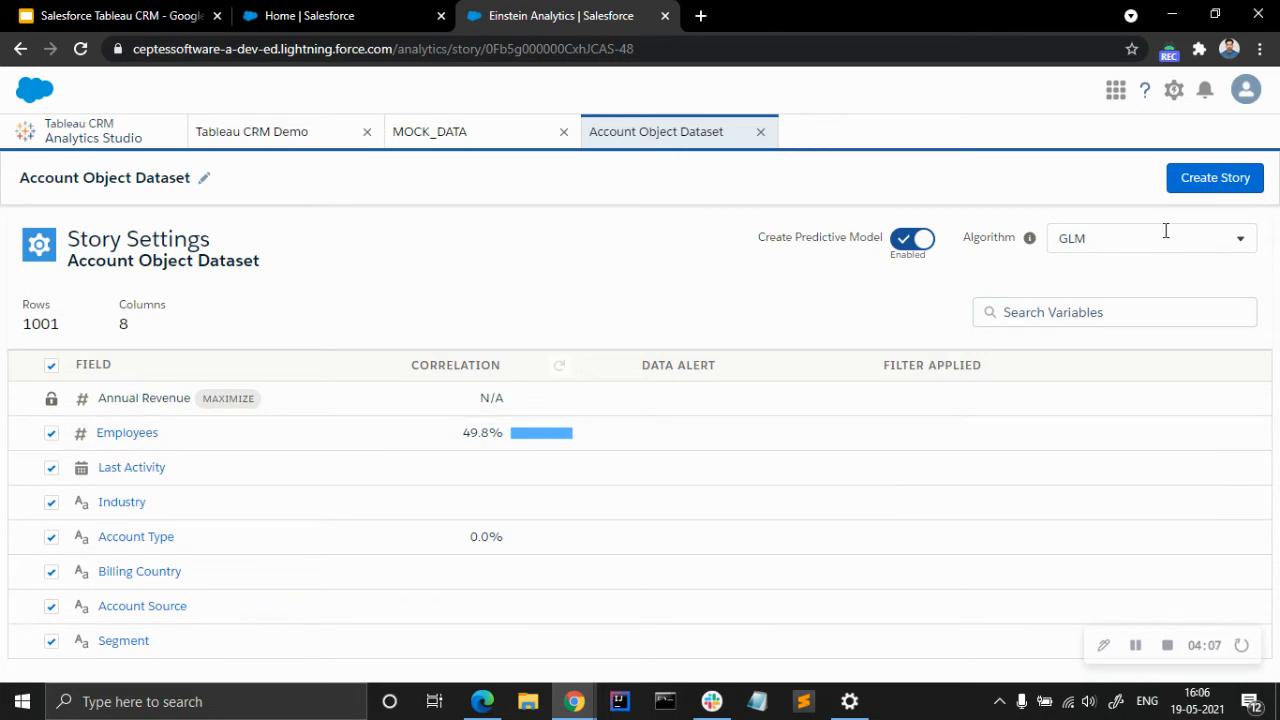
click(760, 131)
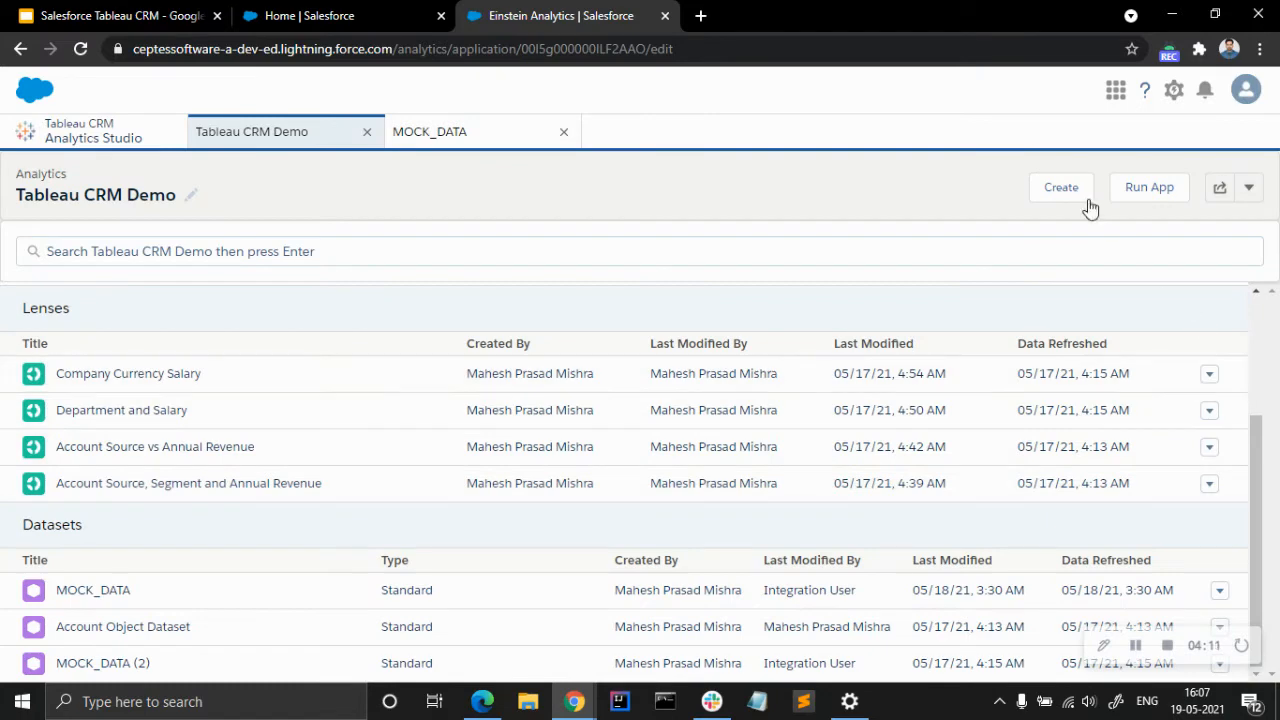
- Start a new story from Account Object Dataset that maximizes Annual Revenue and continue to the story type
click(1064, 191)
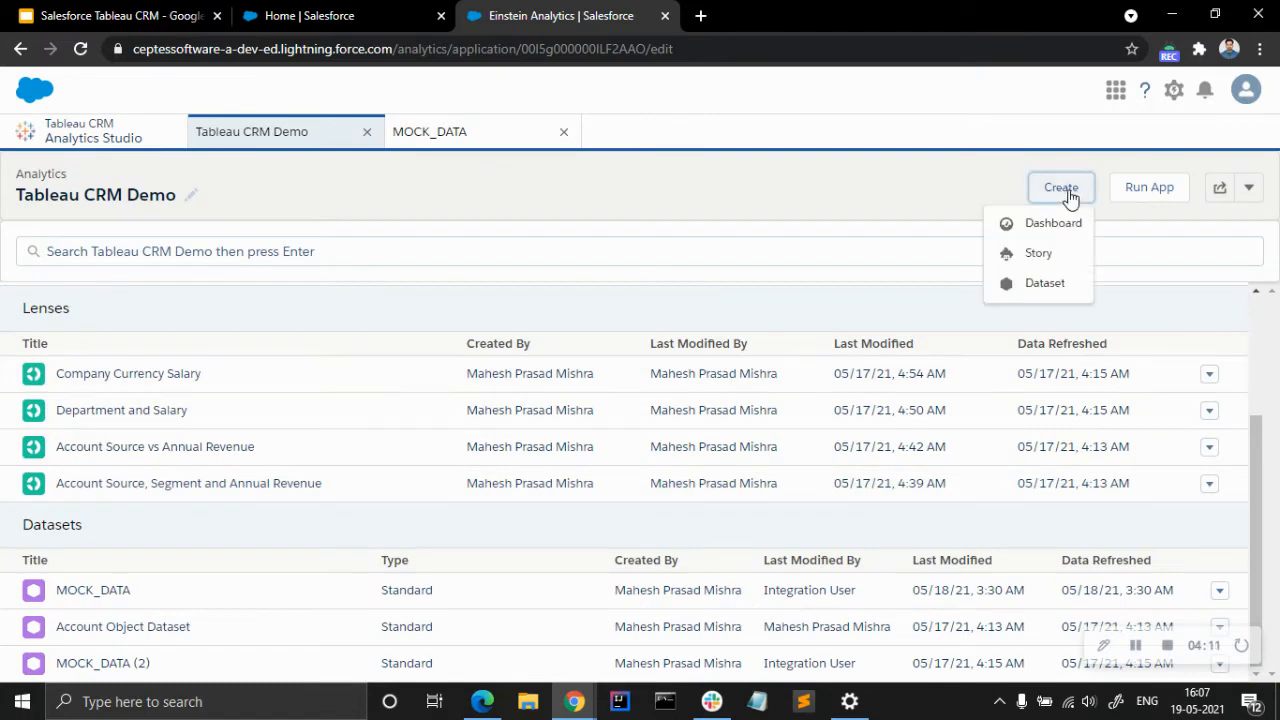
click(1046, 258)
click(1030, 650)
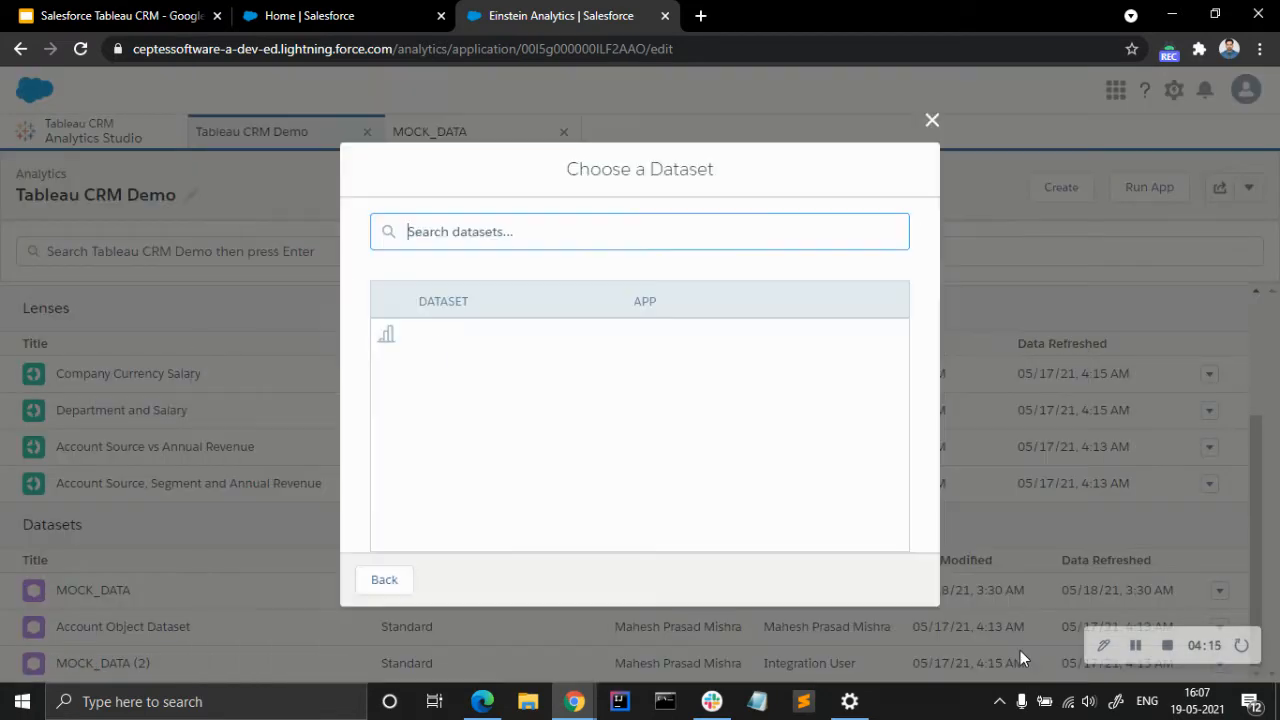
click(493, 306)
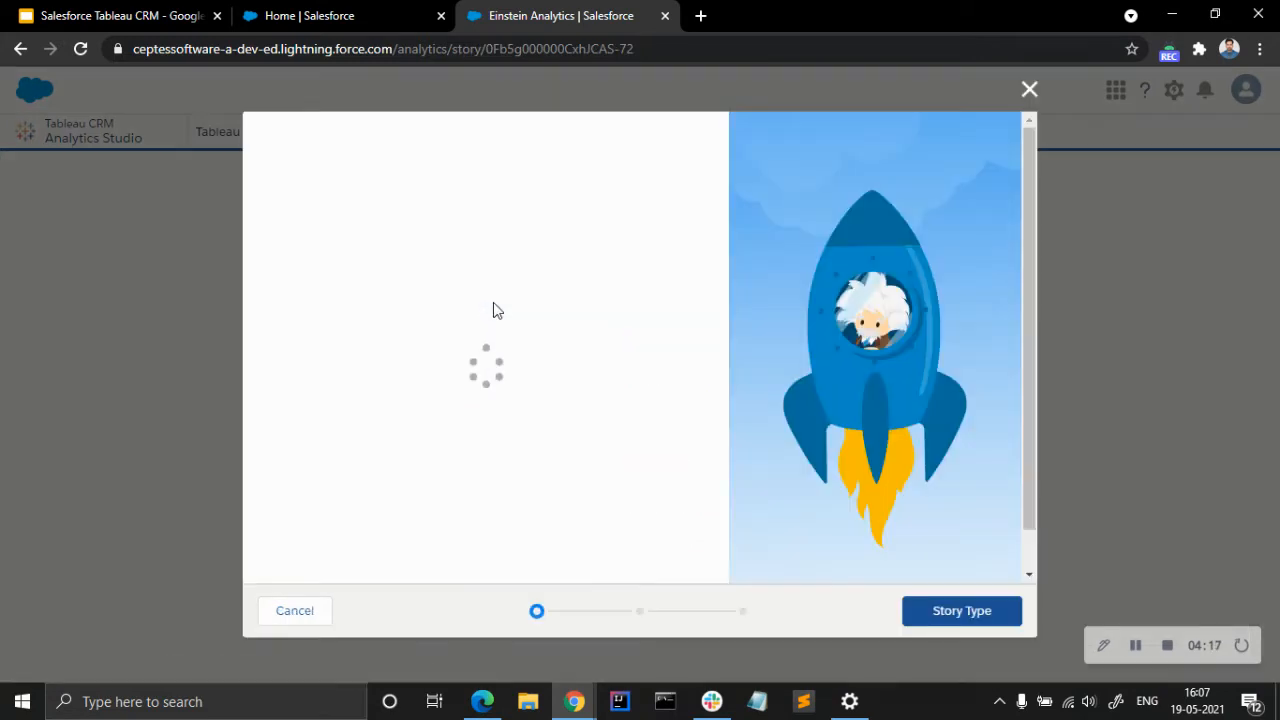
click(491, 350)
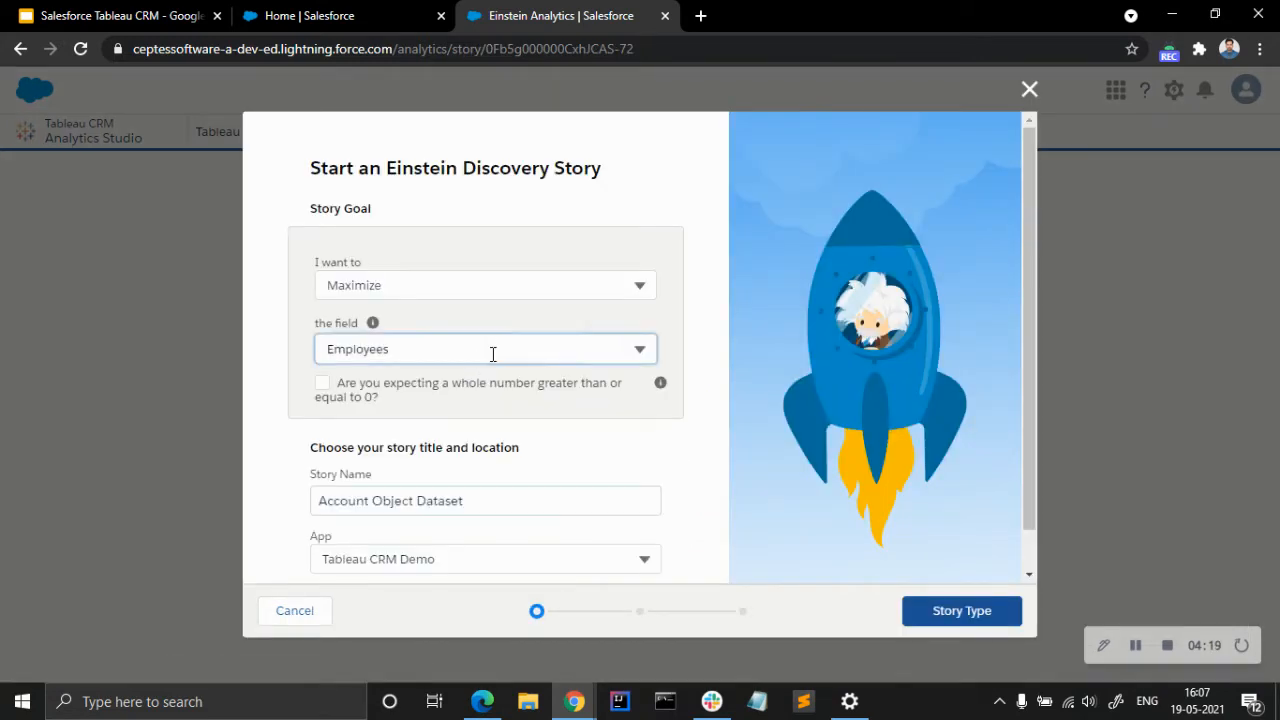
click(456, 451)
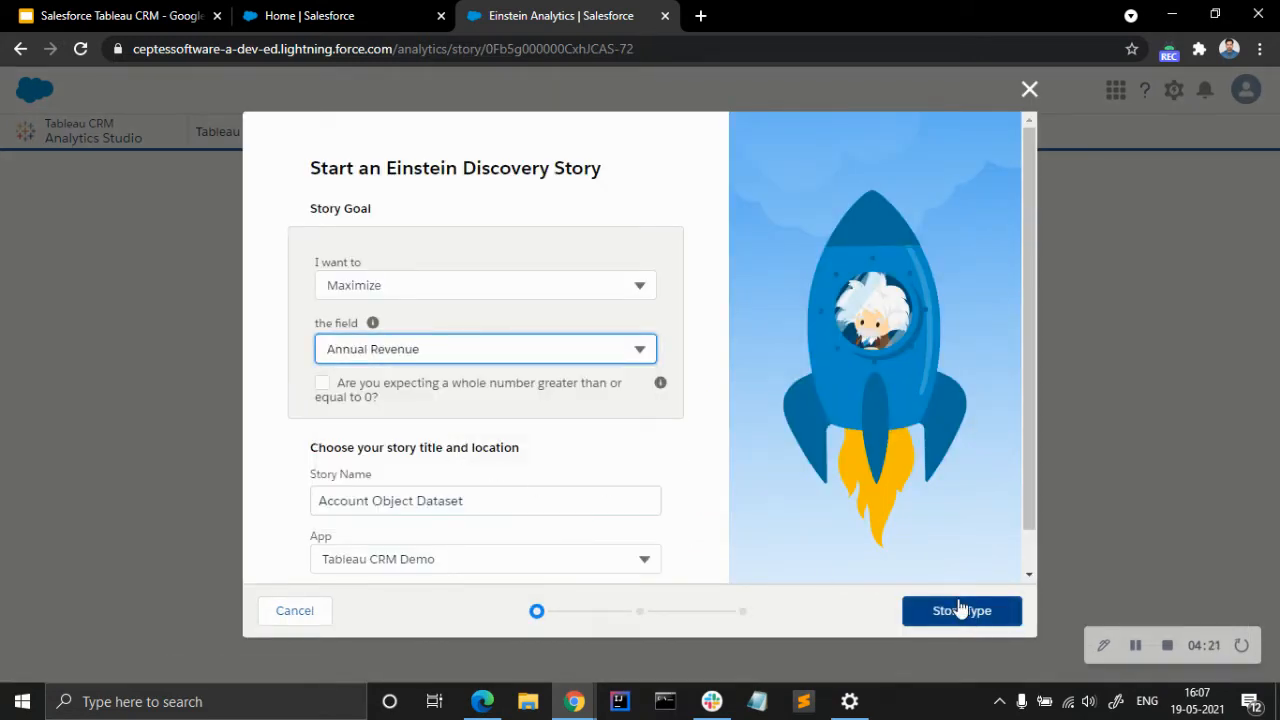
click(957, 603)
- Choose the Insights & Predictions type with Automated field selection and create the Annual Revenue story
click(729, 407)
click(937, 612)
click(950, 611)
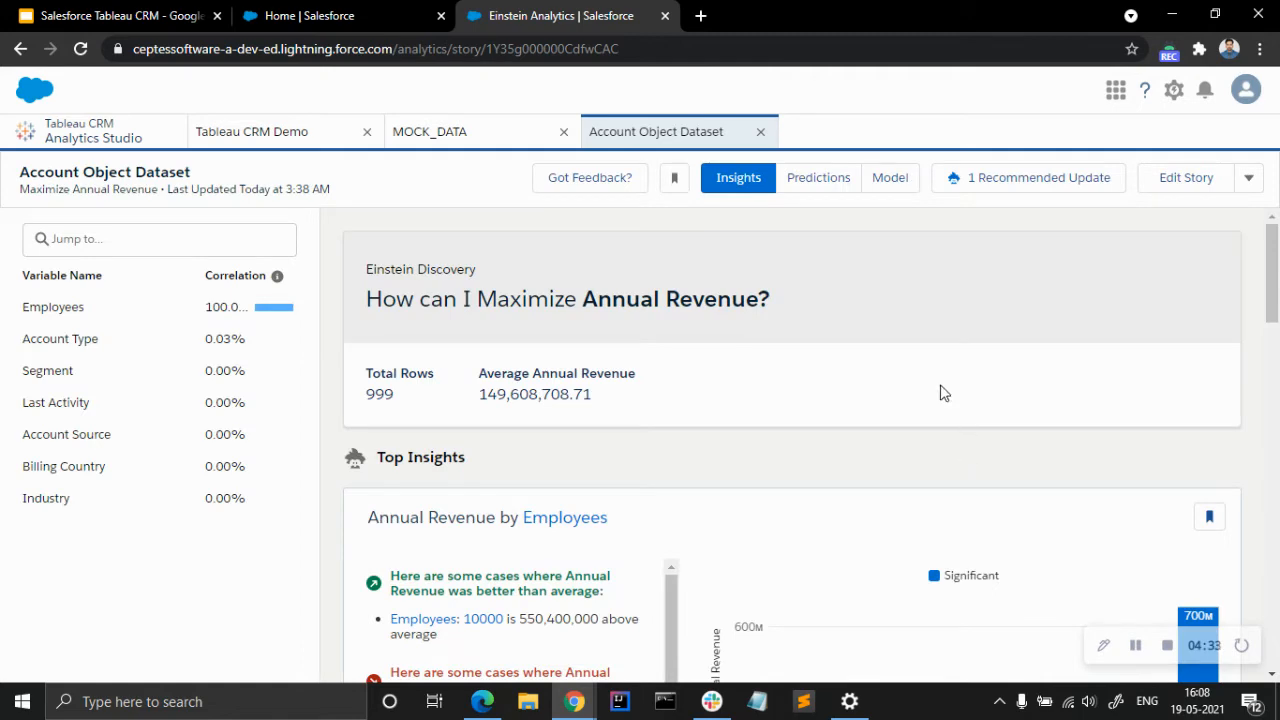
- Examine the story summary and the Annual Revenue by Employees insight, including its better and worse than average cases
scroll(845, 437, down, 3)
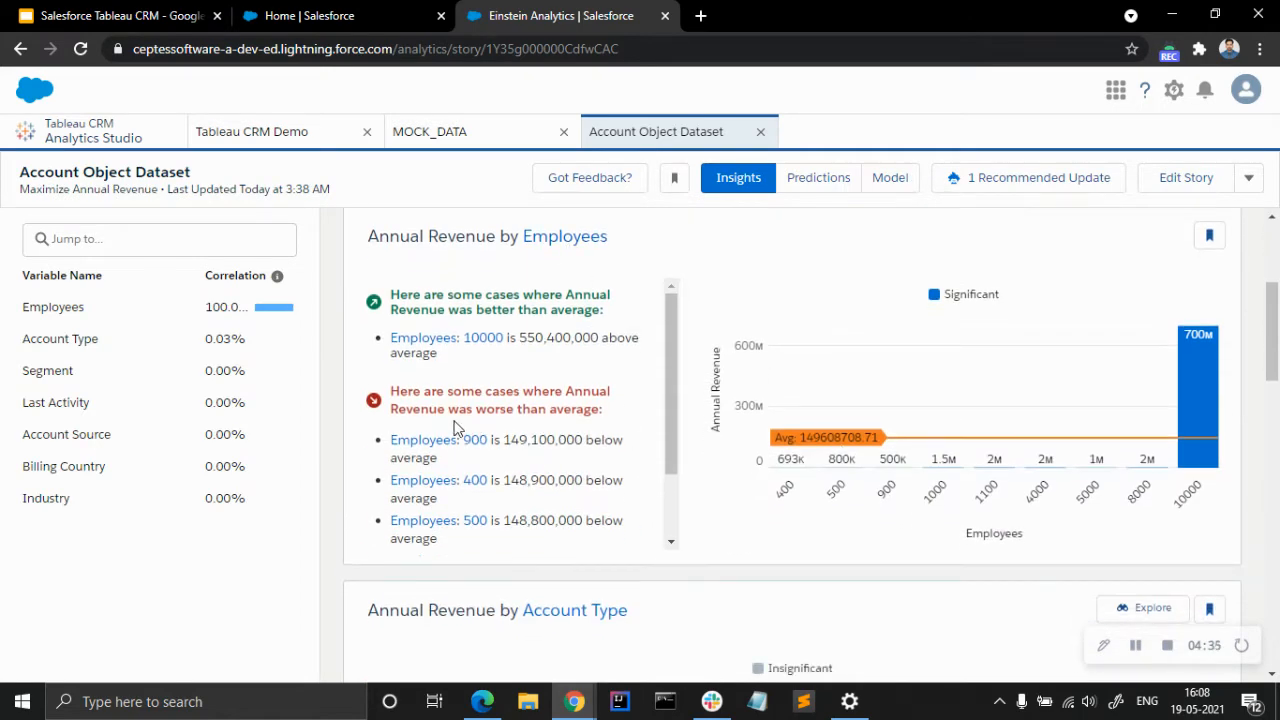
scroll(346, 423, up, 3)
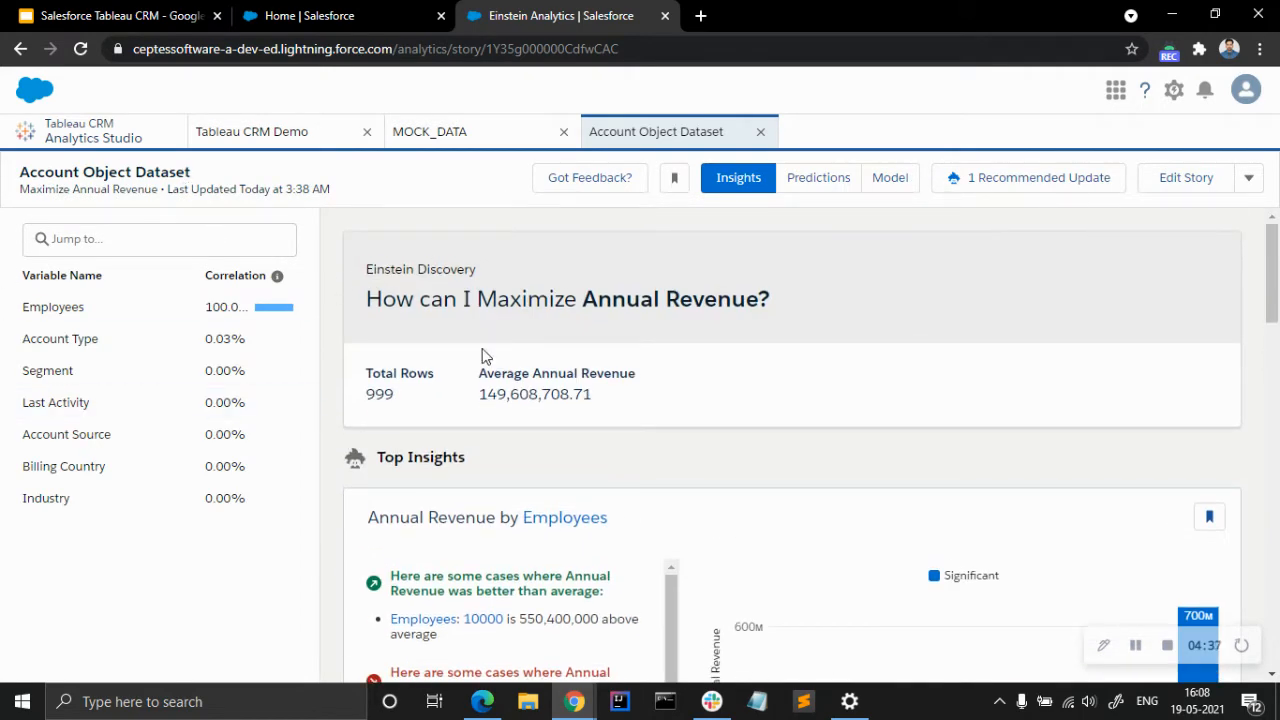
scroll(484, 358, down, 4)
scroll(470, 363, up, 3)
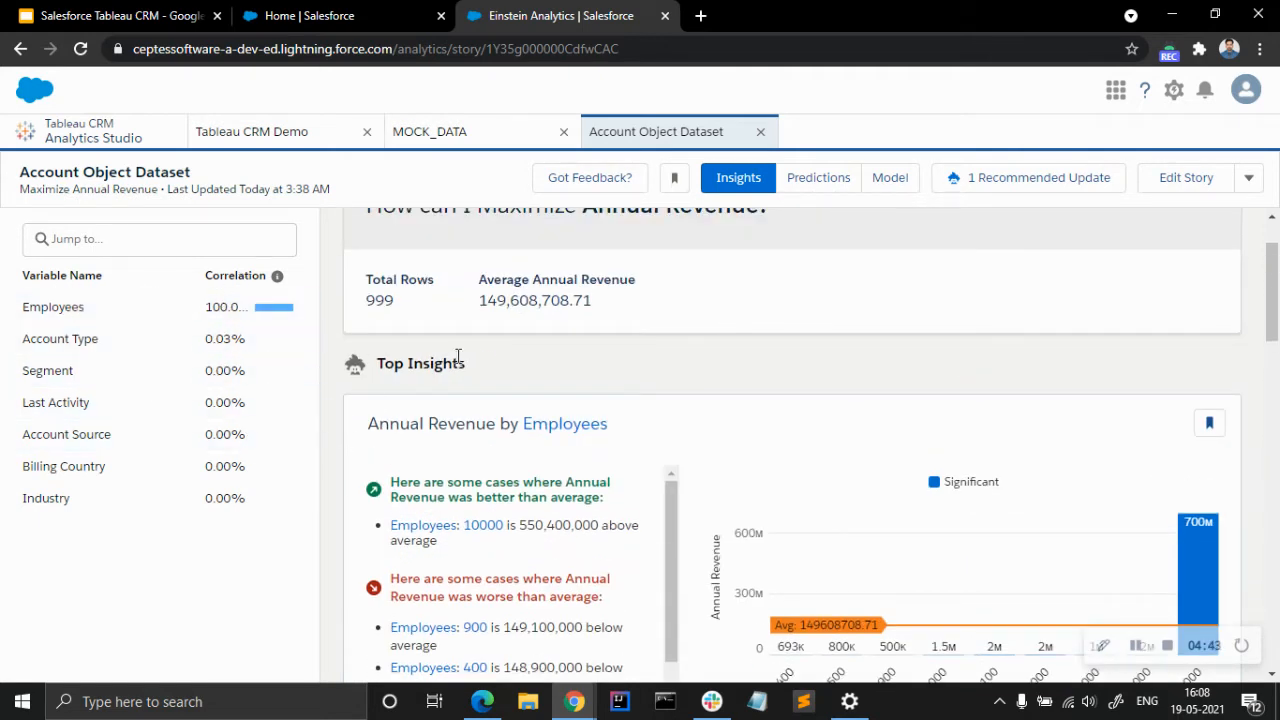
scroll(491, 360, down, 1)
scroll(491, 360, up, 2)
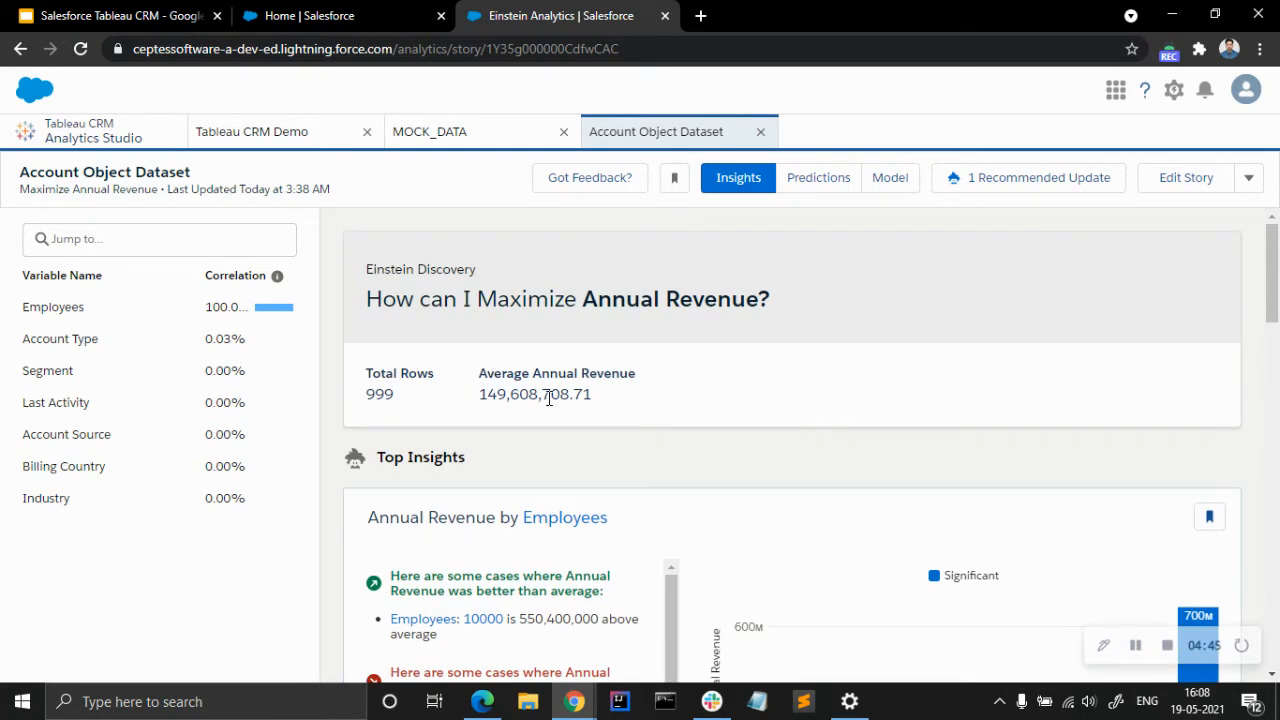
scroll(580, 380, down, 2)
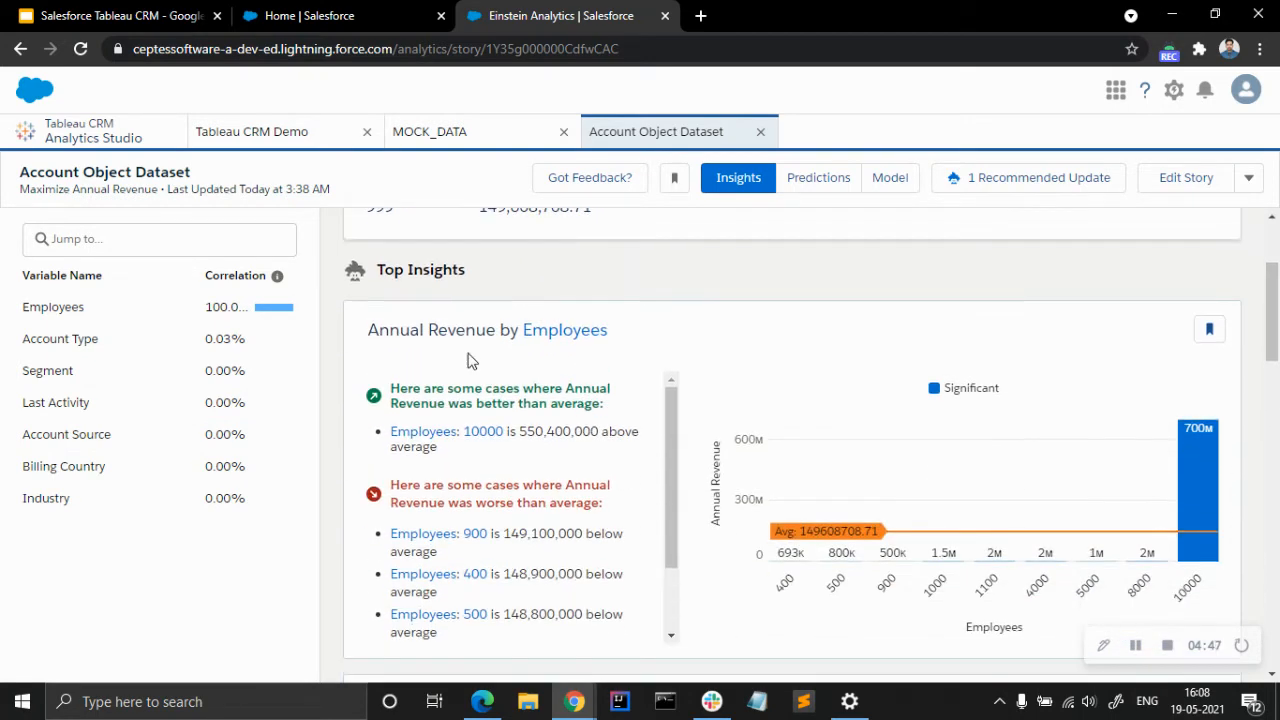
scroll(480, 352, down, 1)
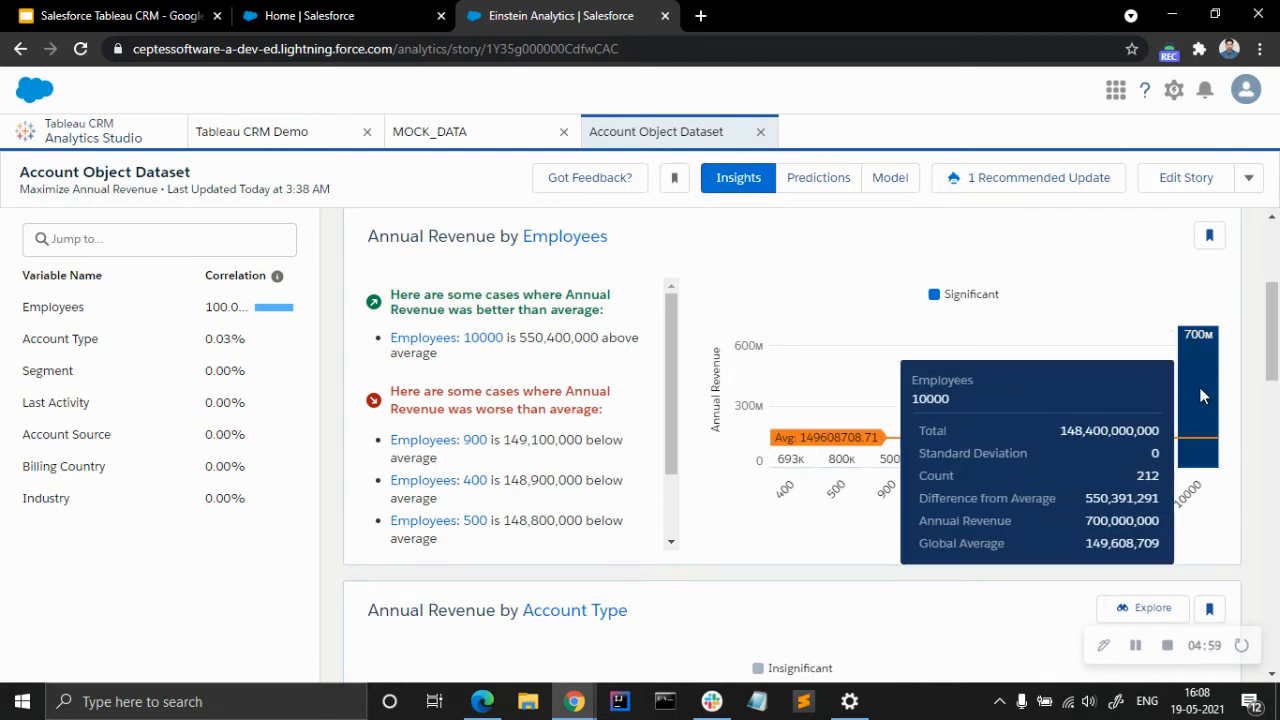
mouse_move(1210, 348)
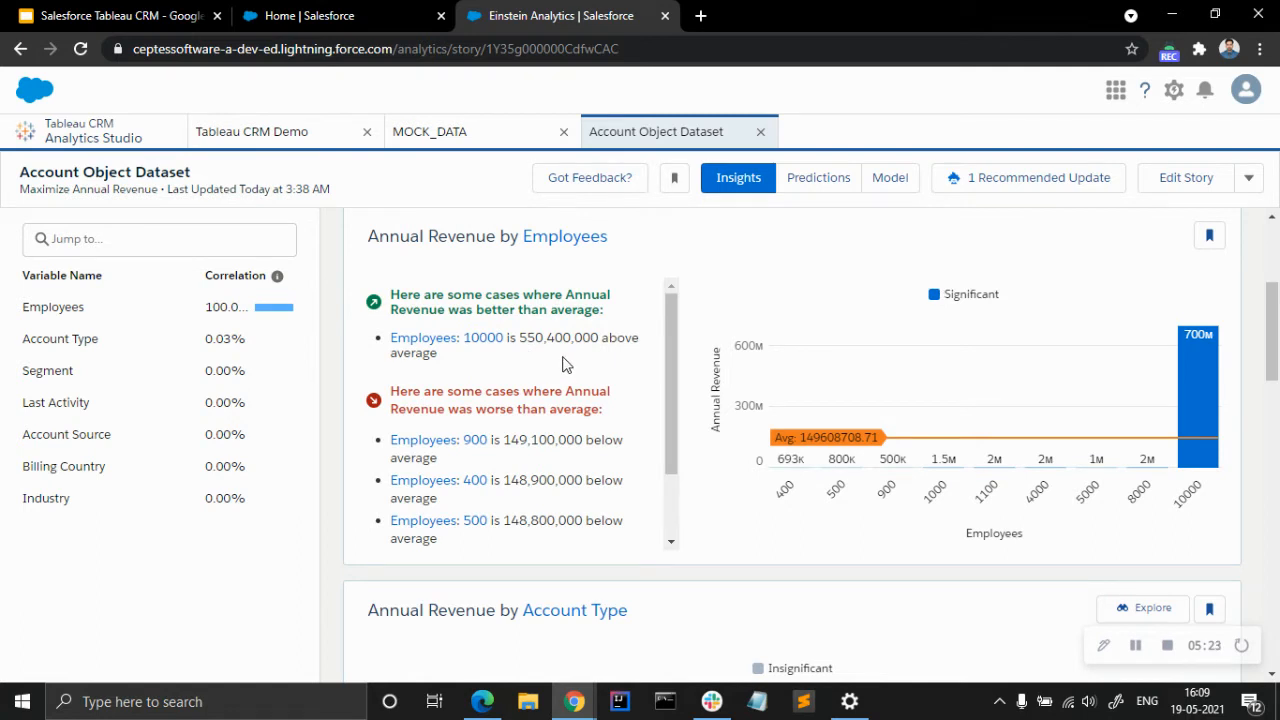
scroll(633, 439, down, 2)
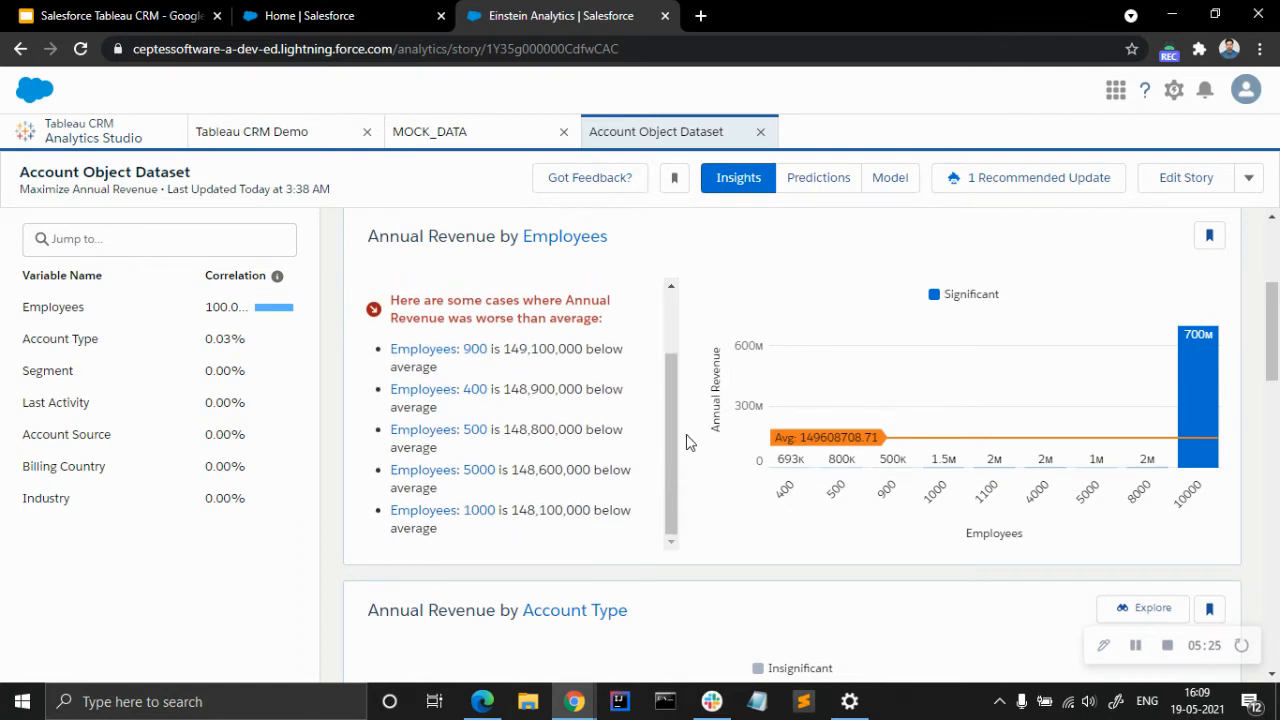
- Examine the Annual Revenue by Account Type insights, including their combinations with Last Activity, Industry and Employees
scroll(690, 489, down, 3)
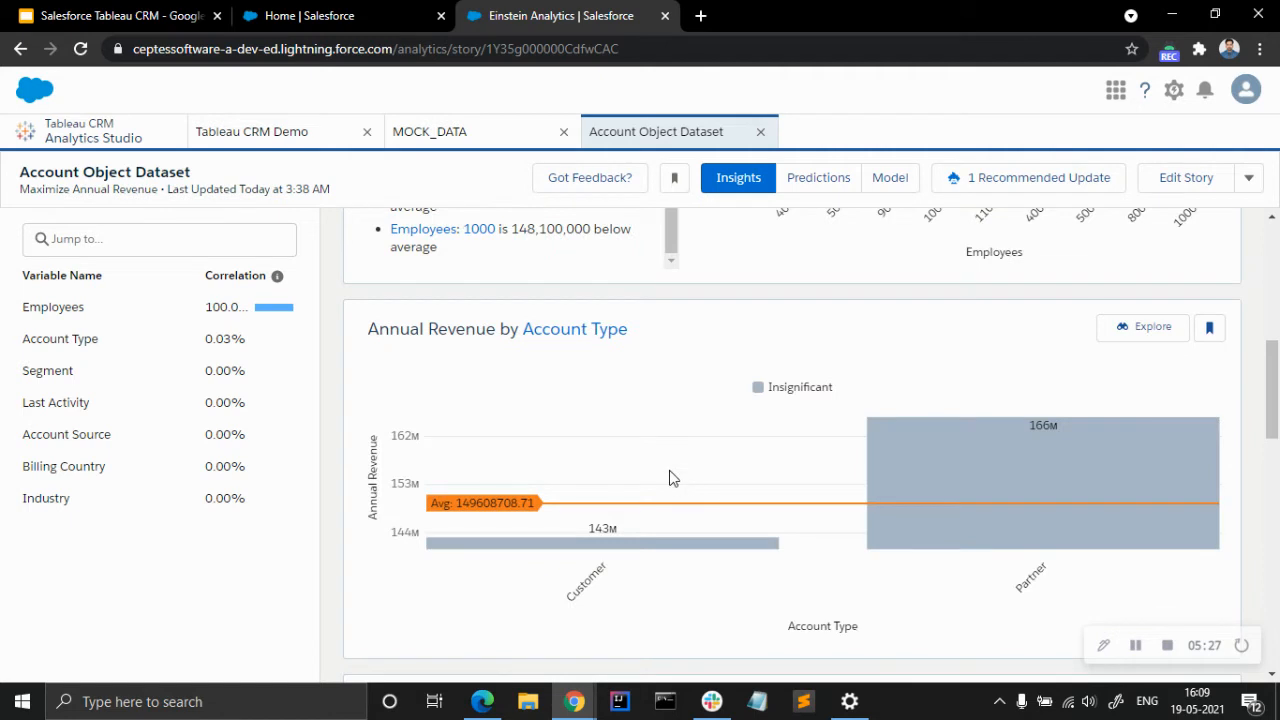
scroll(625, 440, down, 2)
scroll(626, 440, up, 1)
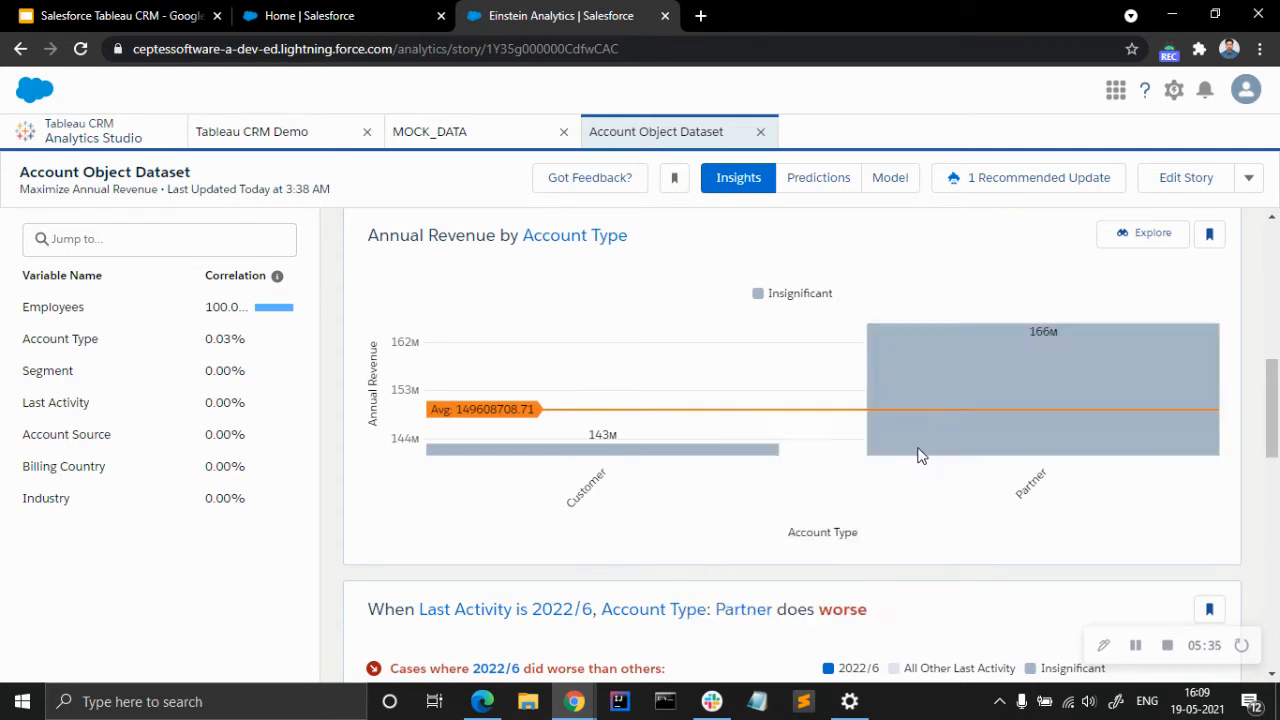
mouse_move(973, 428)
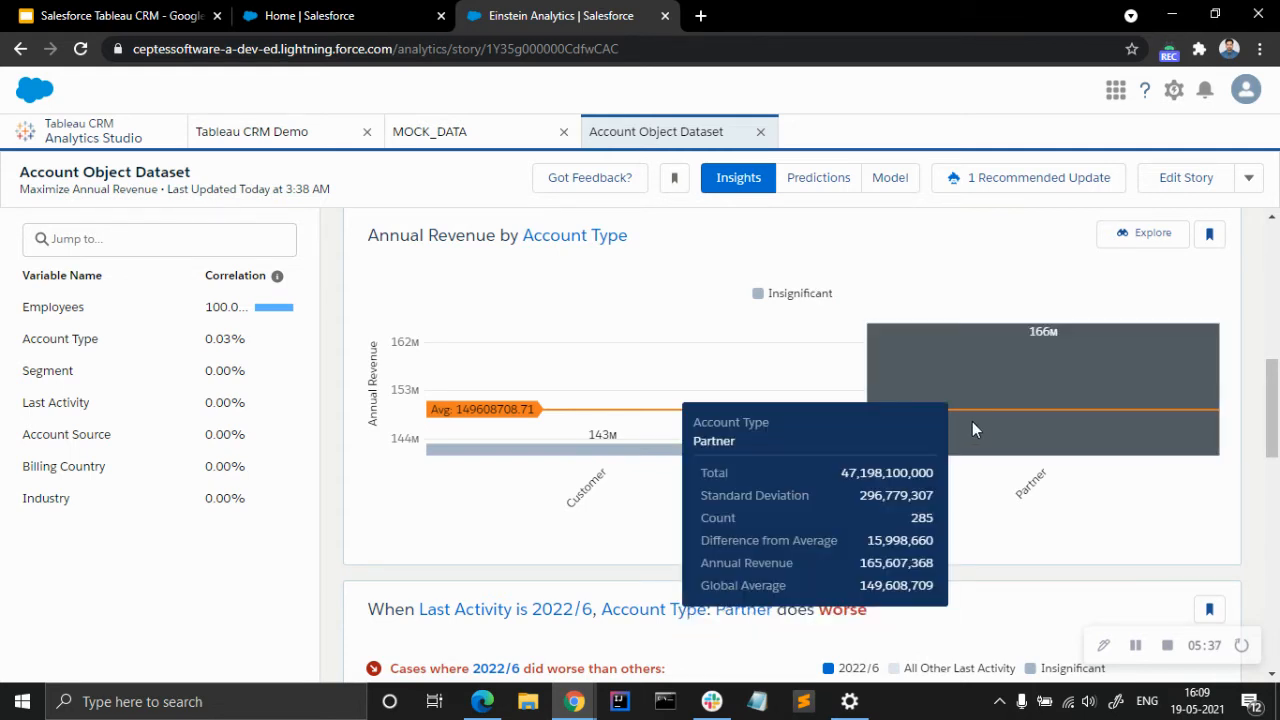
scroll(972, 422, down, 1)
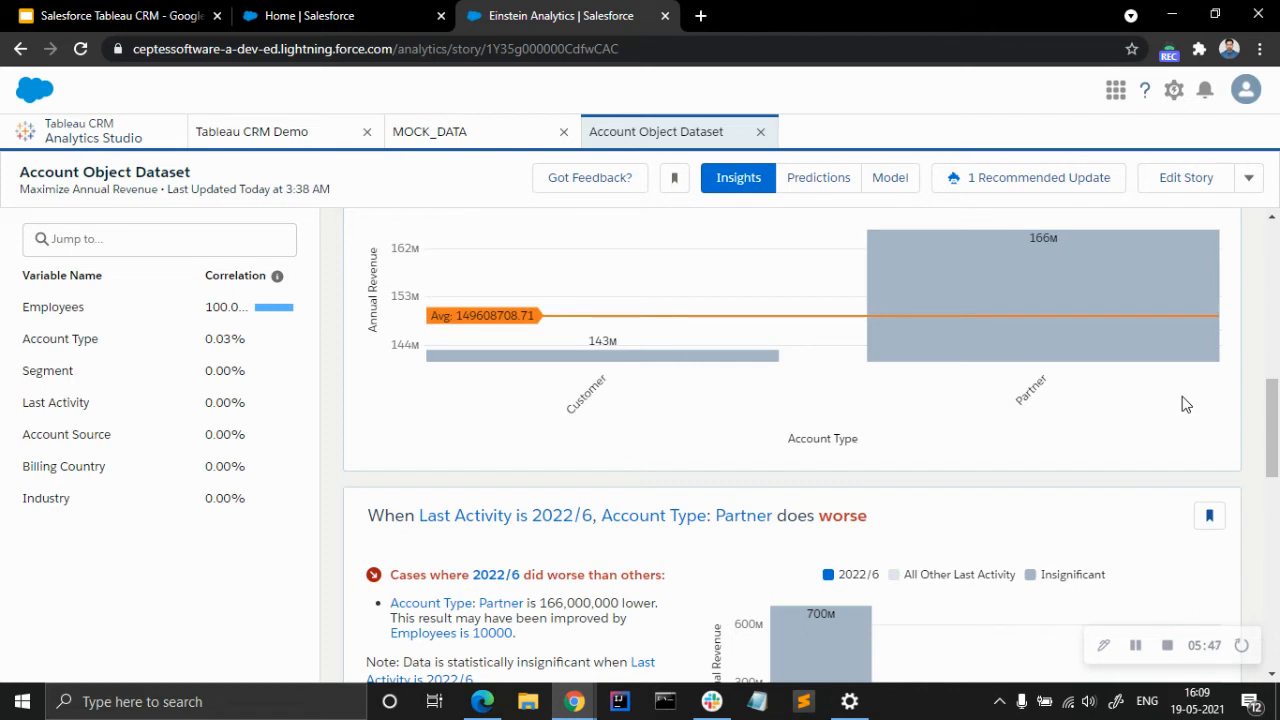
scroll(1063, 423, down, 3)
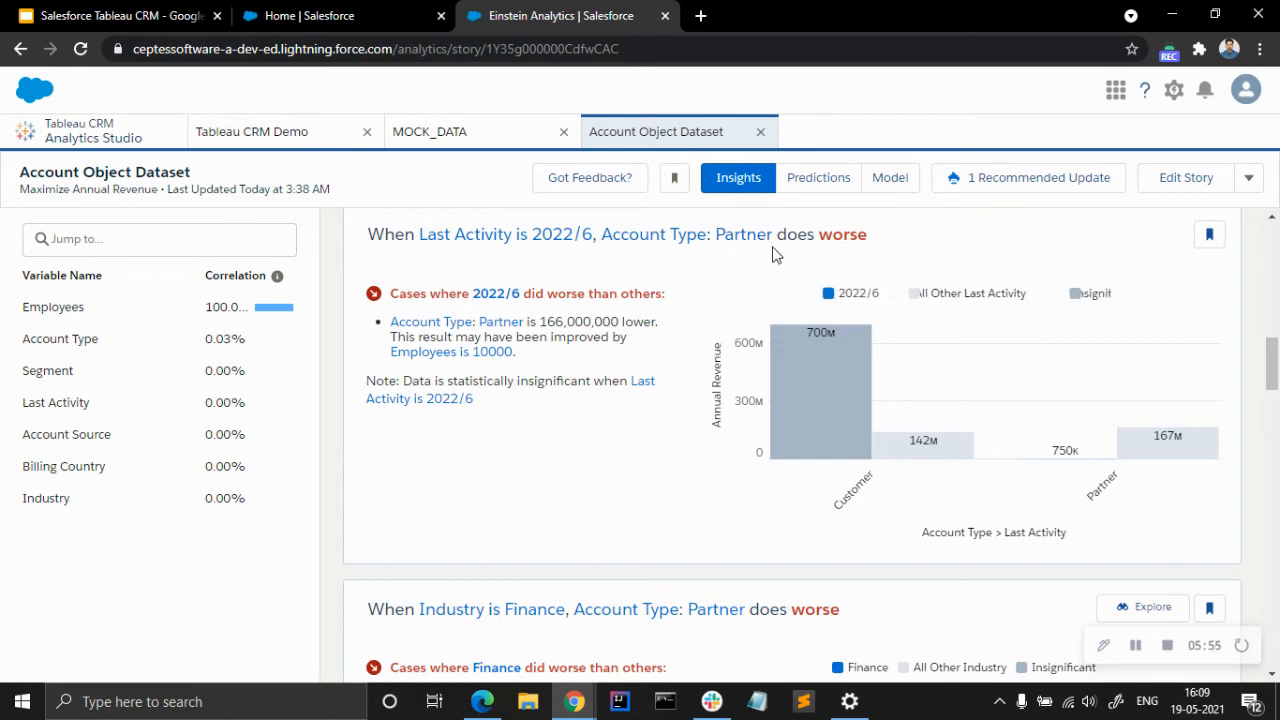
scroll(606, 397, up, 3)
scroll(606, 393, down, 10)
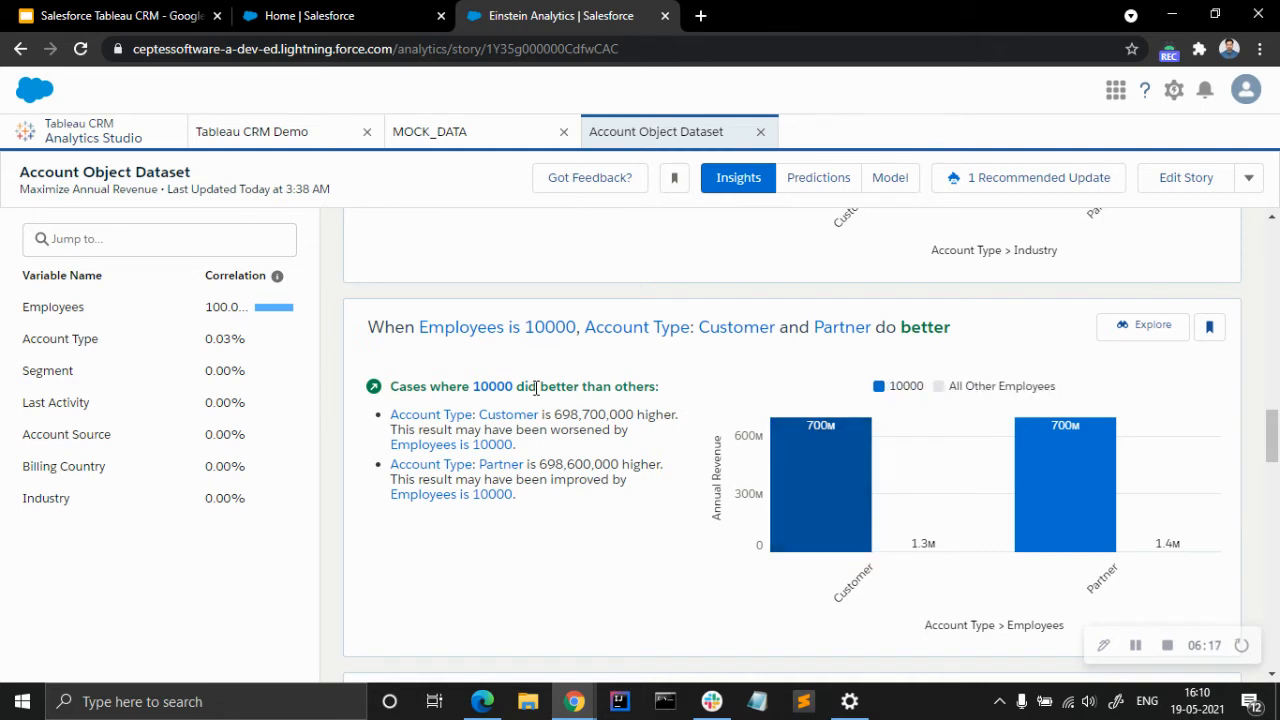
- Examine the Segment insights by Billing Country and Industry and return to the beginning of the story
scroll(536, 387, down, 8)
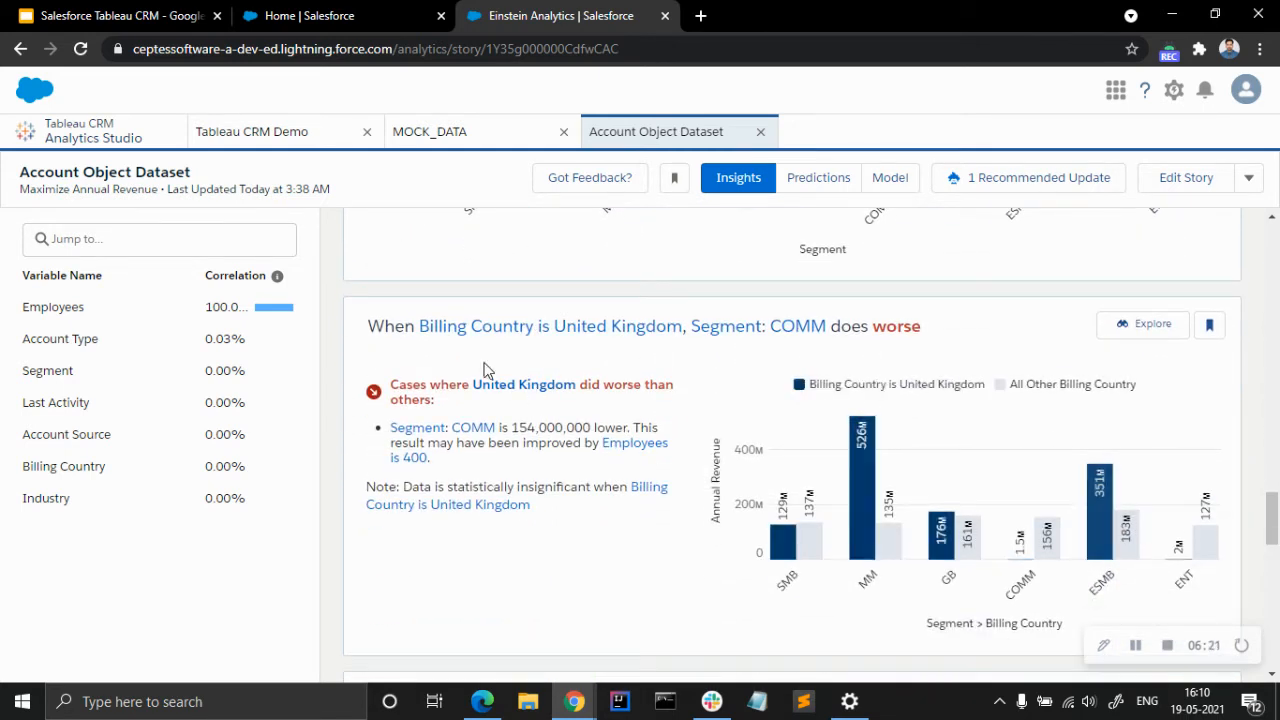
scroll(663, 368, down, 3)
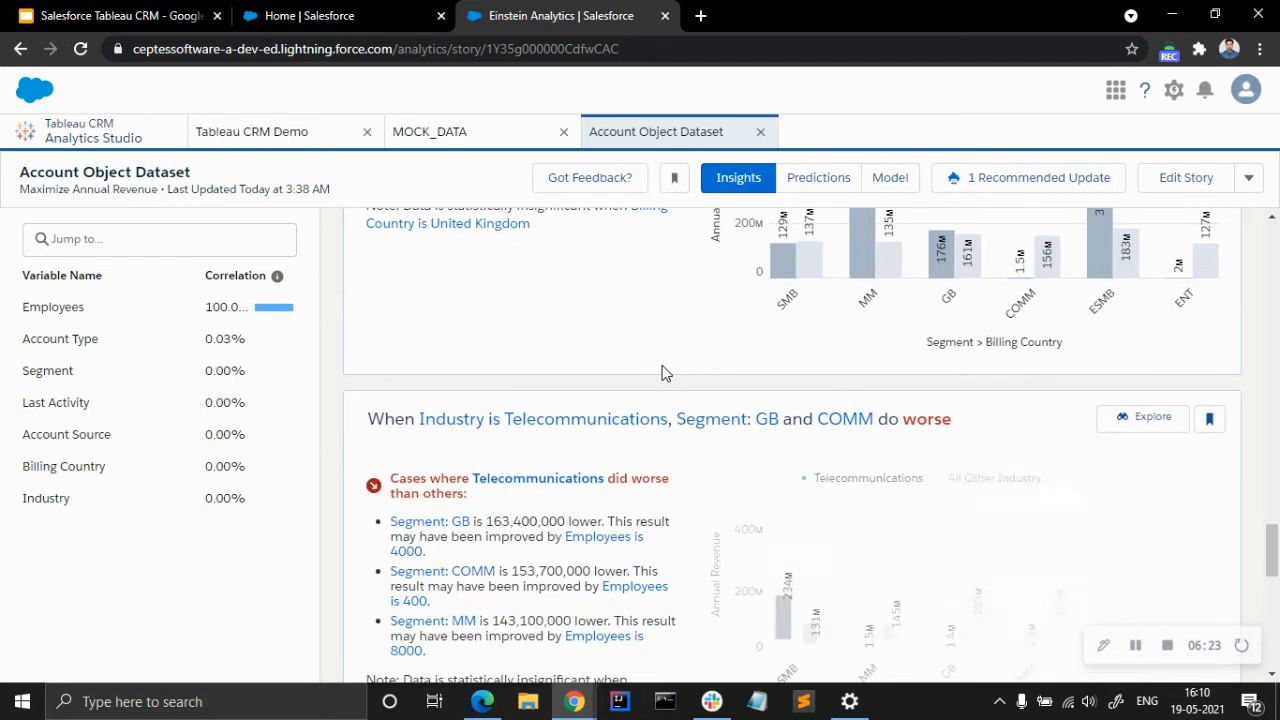
scroll(663, 370, down, 3)
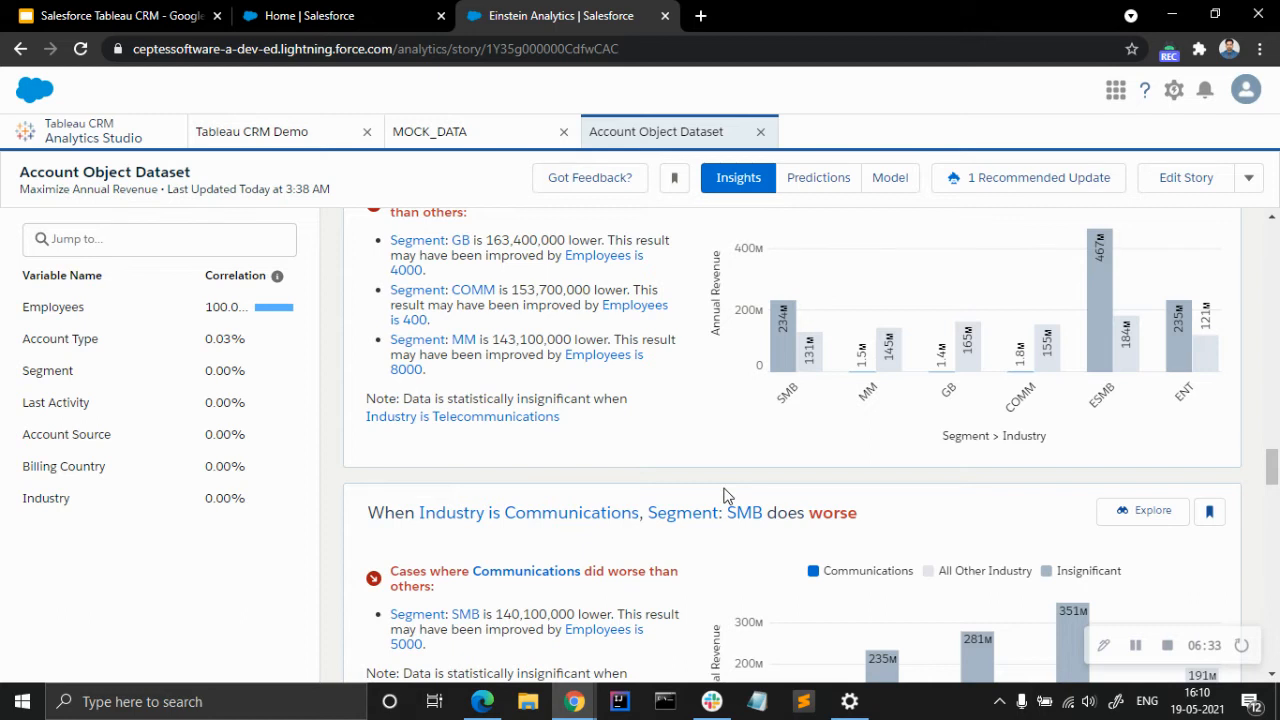
scroll(725, 495, down, 2)
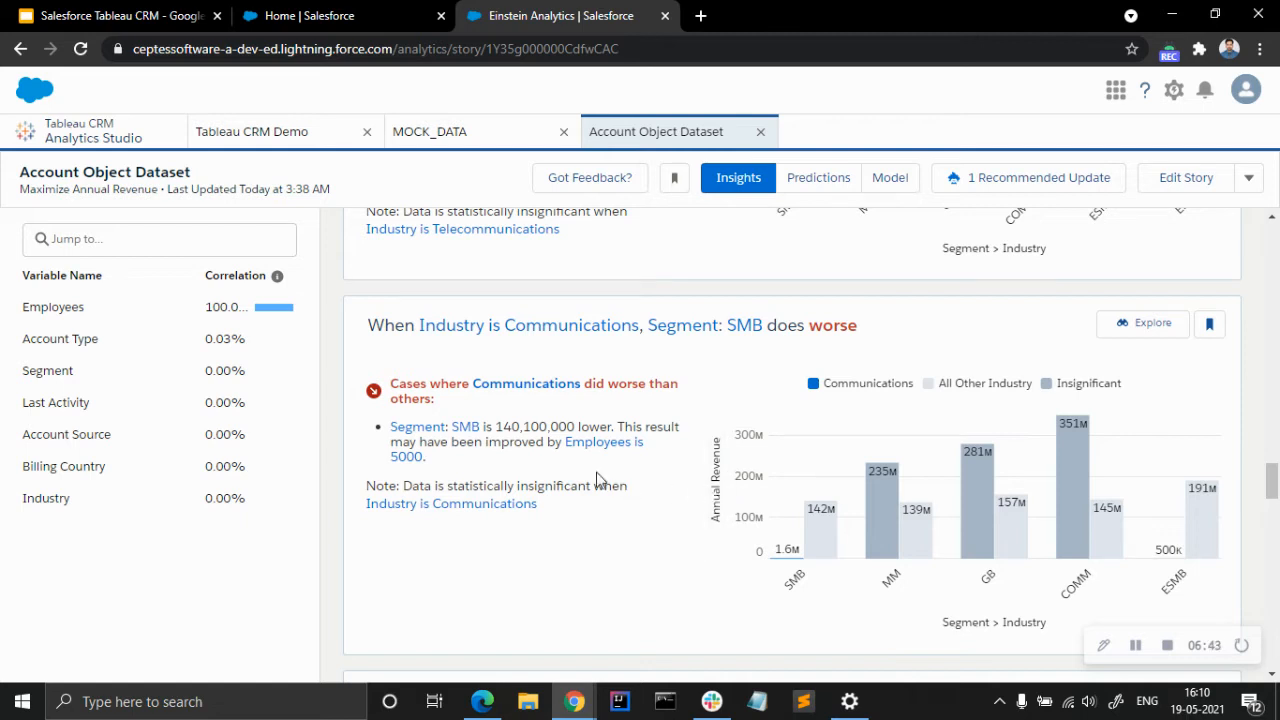
scroll(593, 470, up, 4)
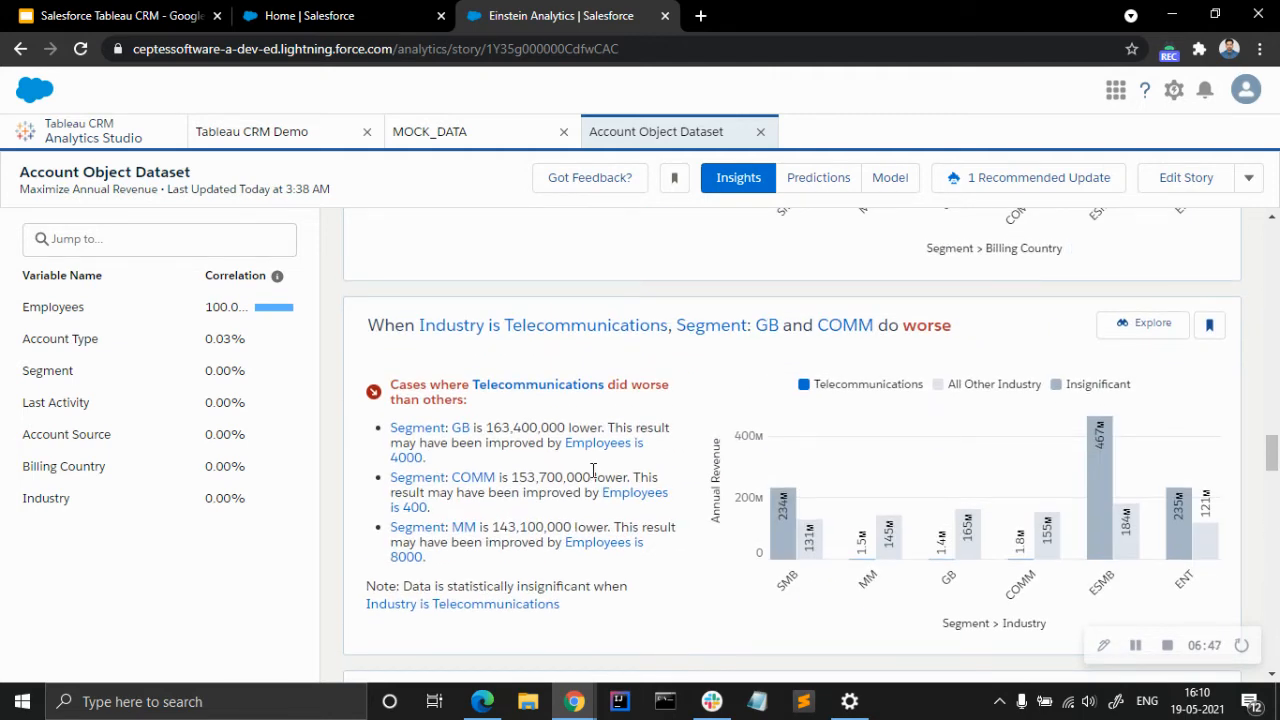
scroll(593, 470, up, 2)
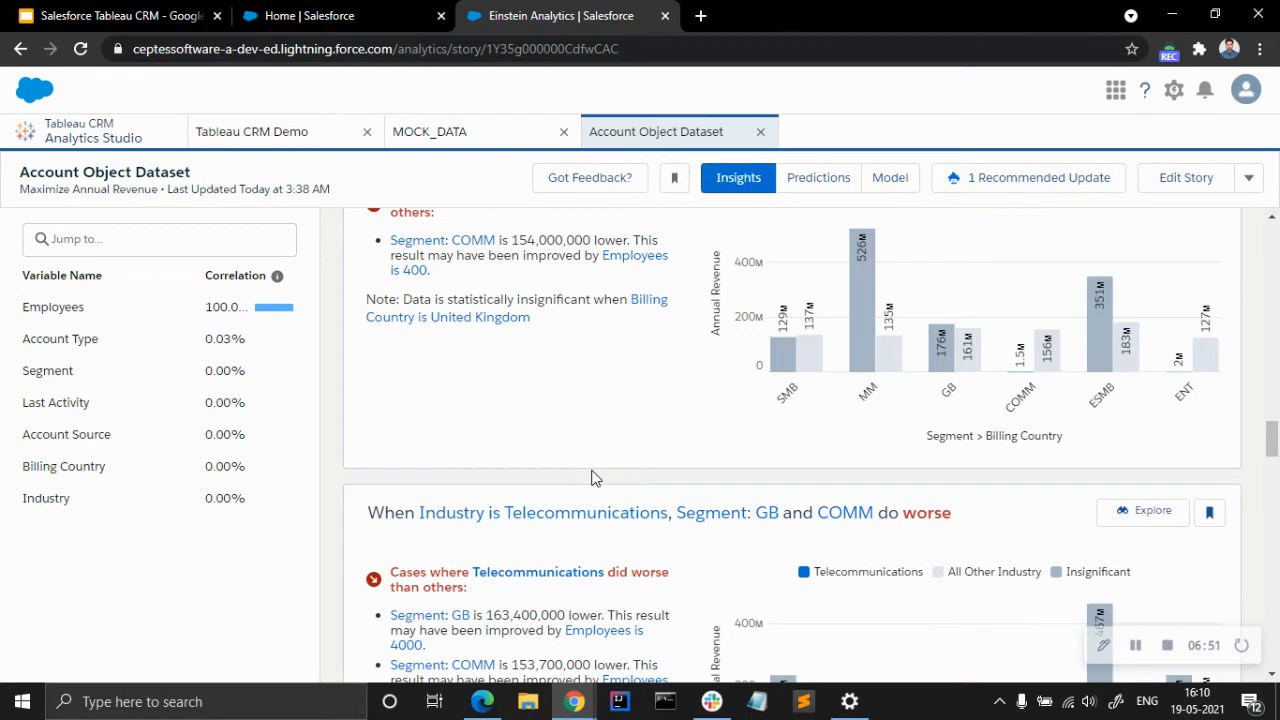
scroll(591, 478, up, 10)
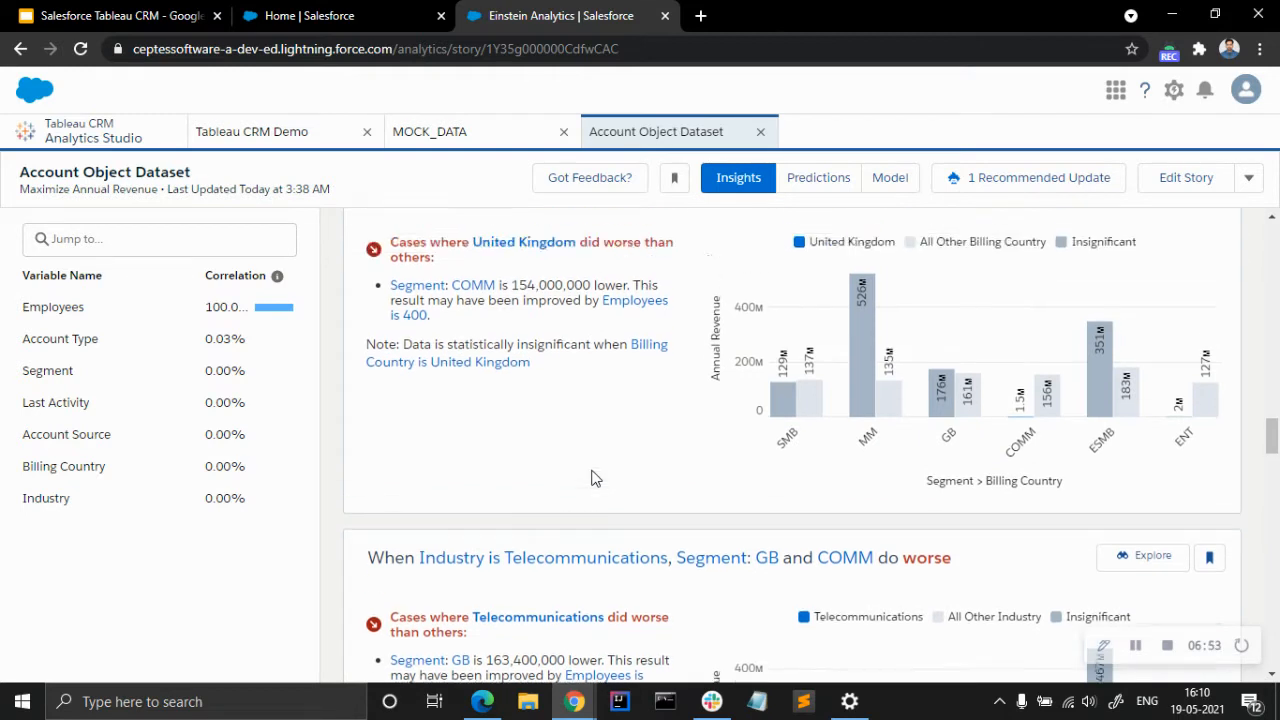
scroll(591, 478, up, 8)
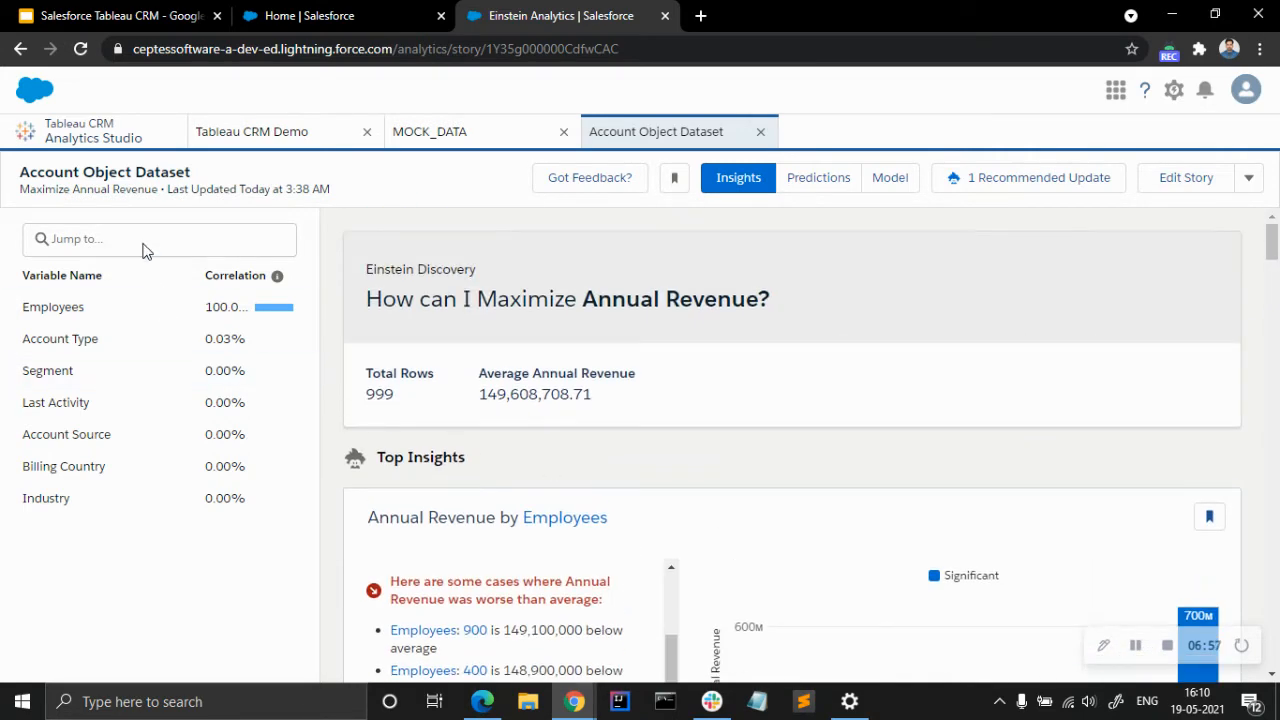
- Open the story's predictions and set the group to predict to Employees 8000 and Account Type Customer
click(800, 191)
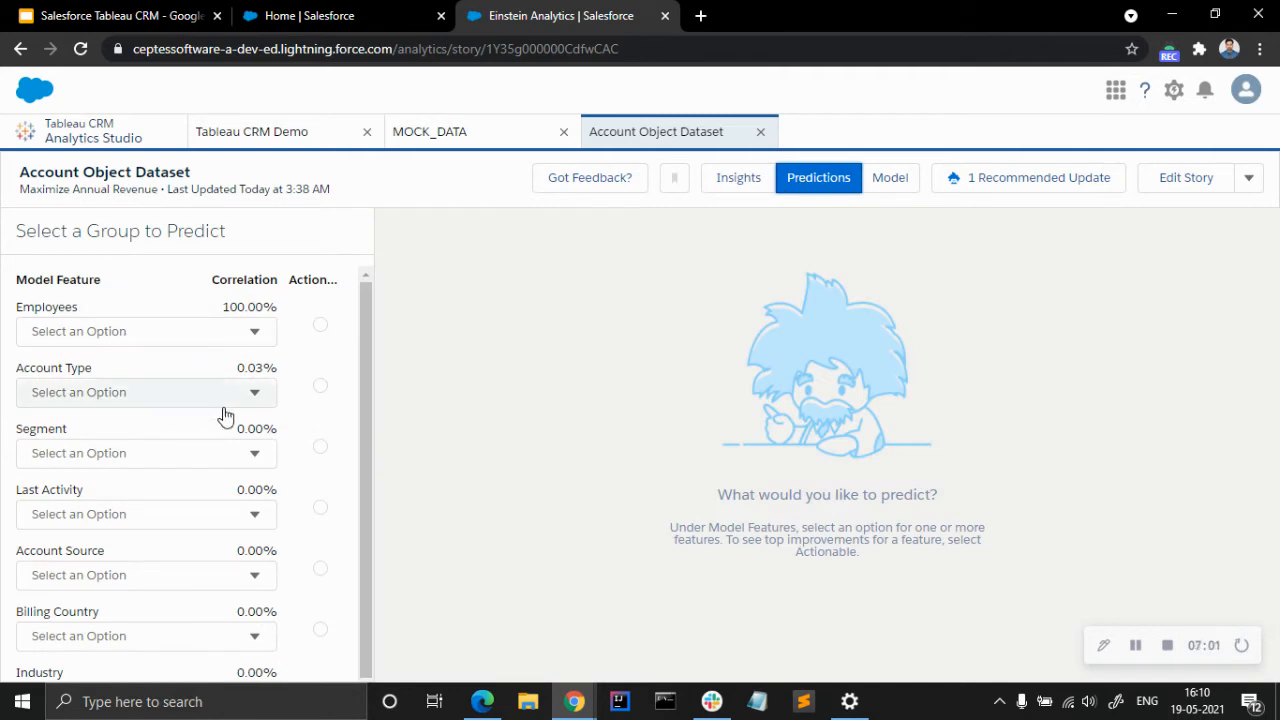
scroll(218, 421, down, 1)
scroll(218, 421, up, 1)
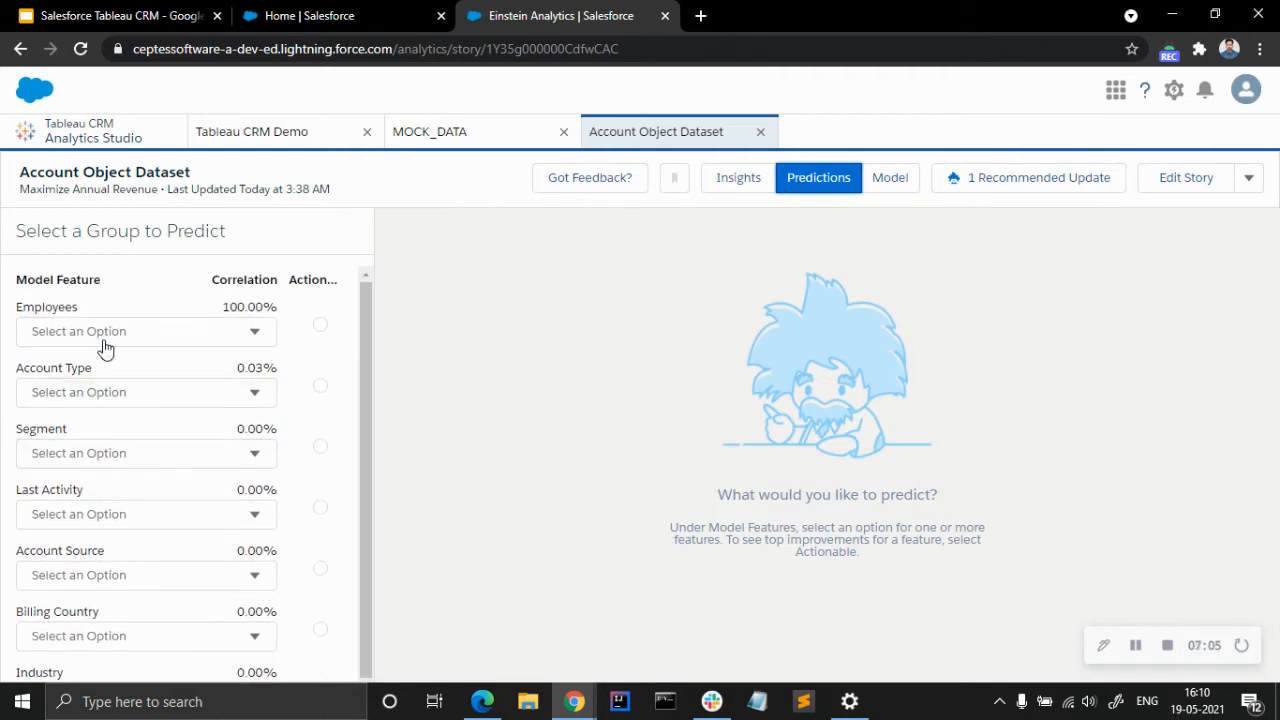
click(241, 334)
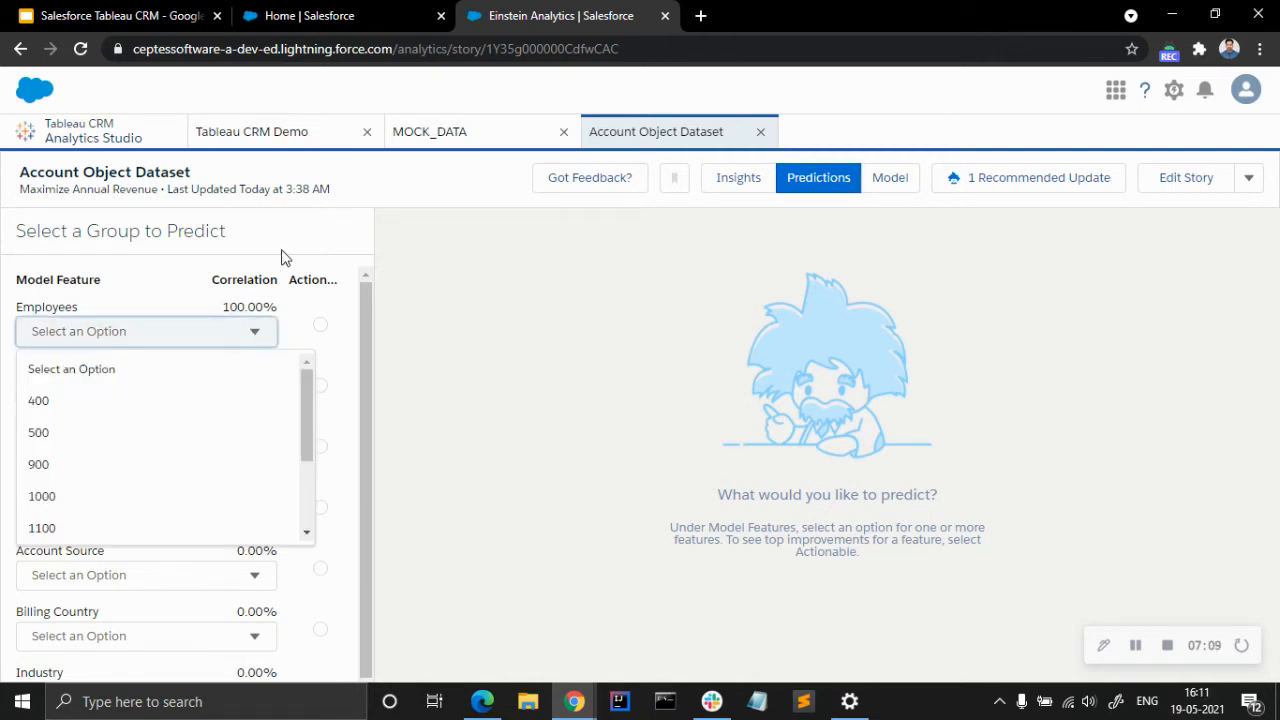
scroll(243, 440, down, 2)
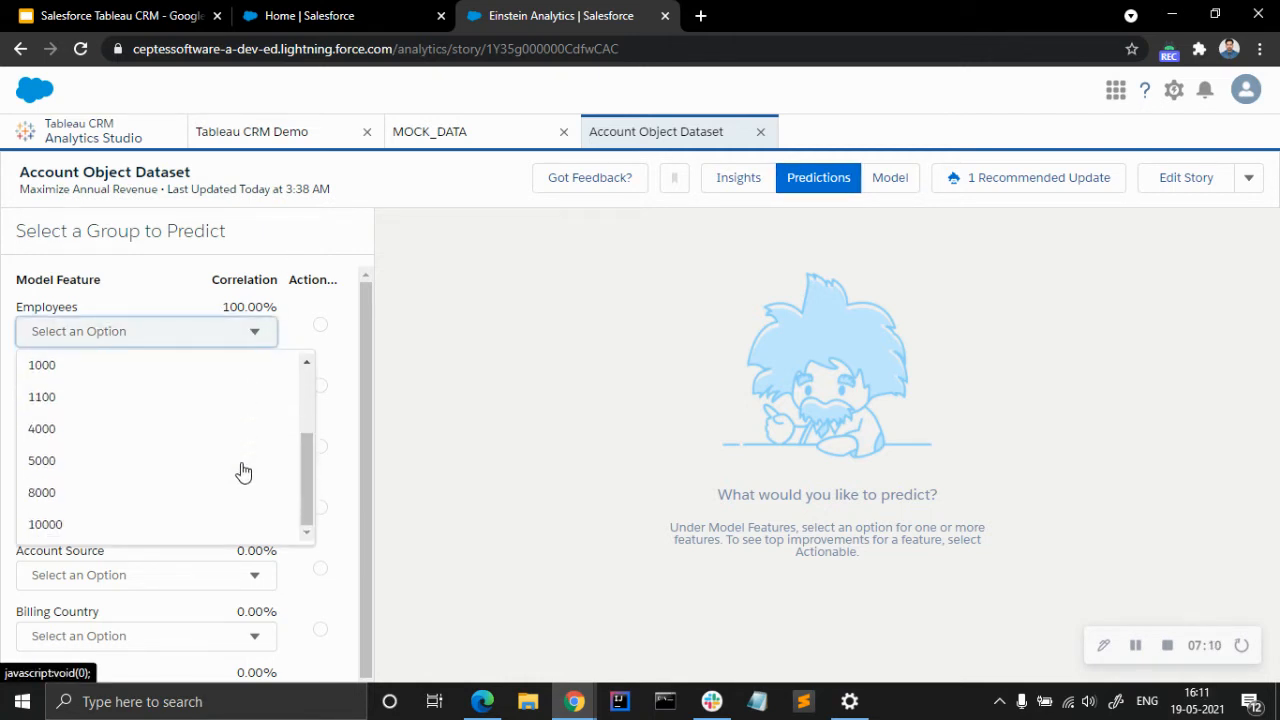
click(162, 494)
click(224, 405)
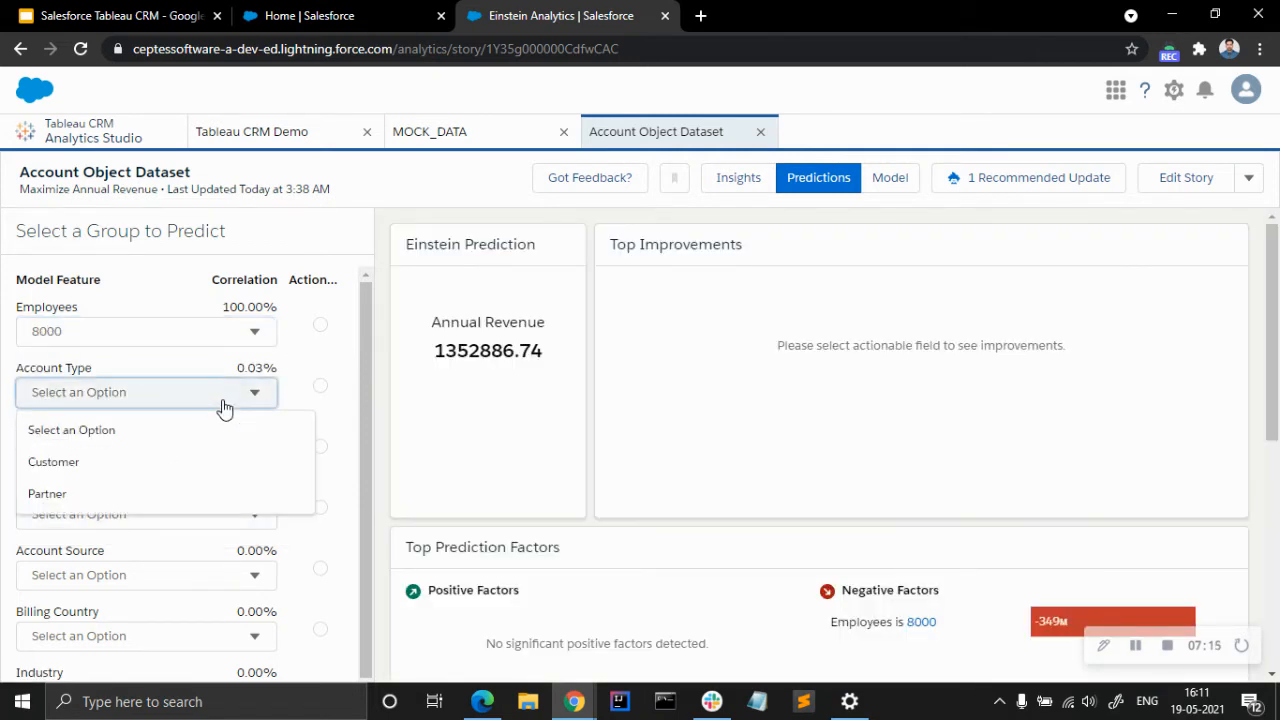
scroll(220, 465, down, 1)
click(194, 408)
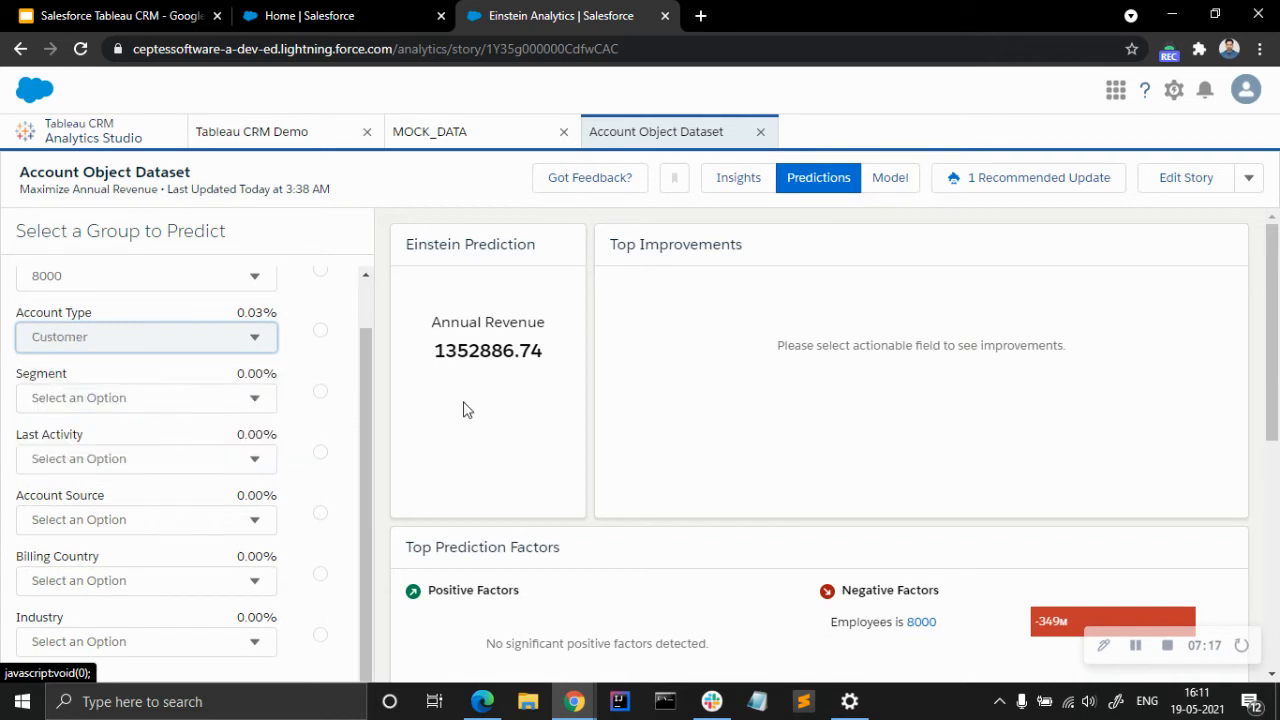
- Examine the top prediction factors and the Predicted Annual Revenue chart for the selected Employees and Account Type group
scroll(588, 376, down, 2)
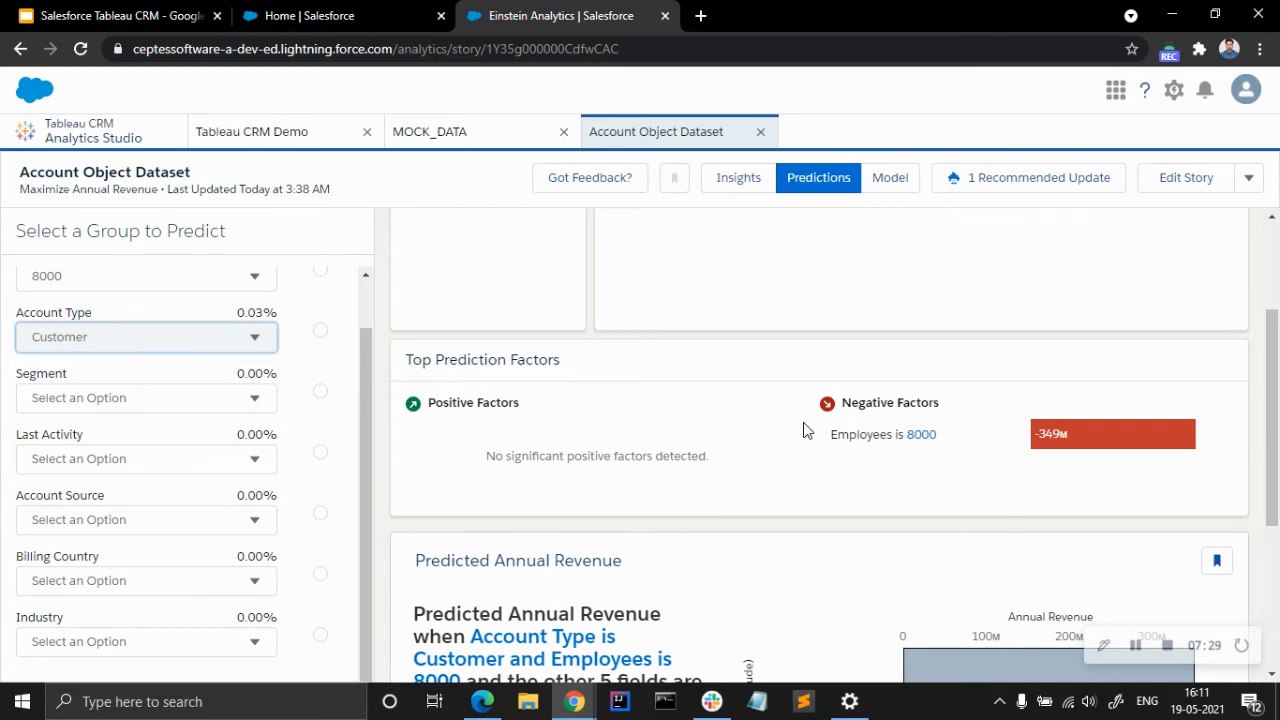
scroll(812, 440, down, 3)
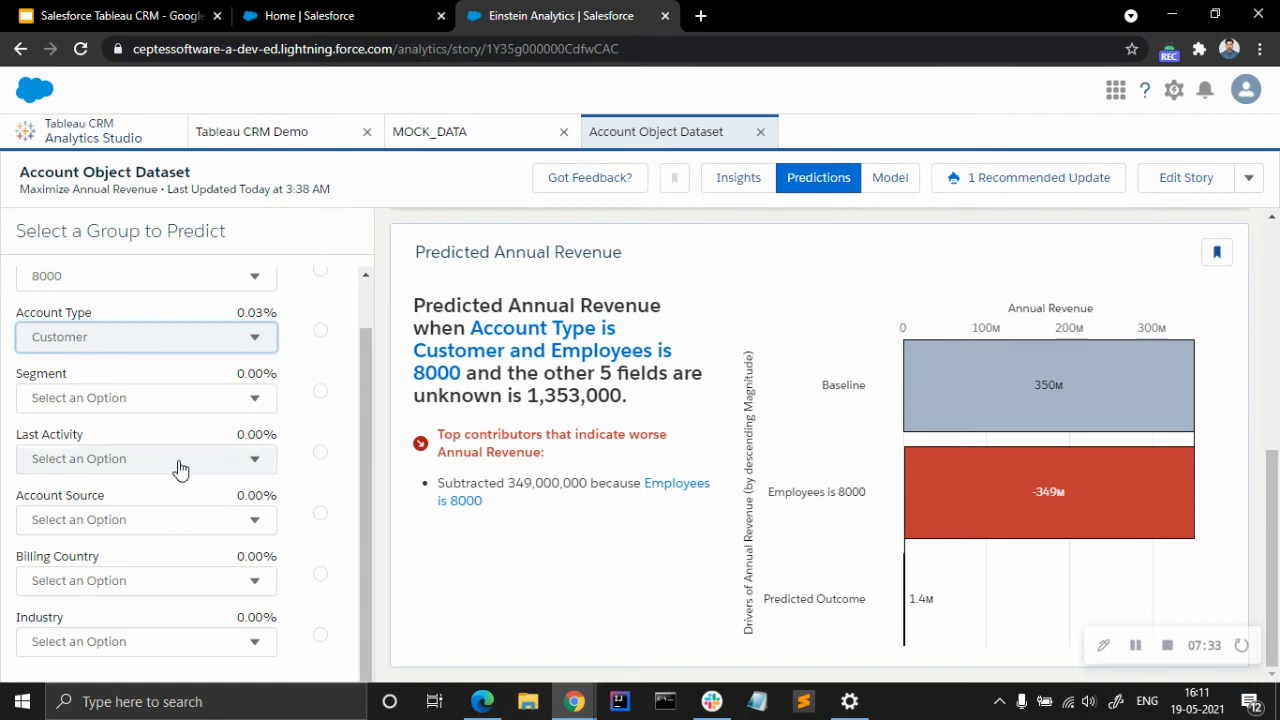
scroll(569, 500, up, 3)
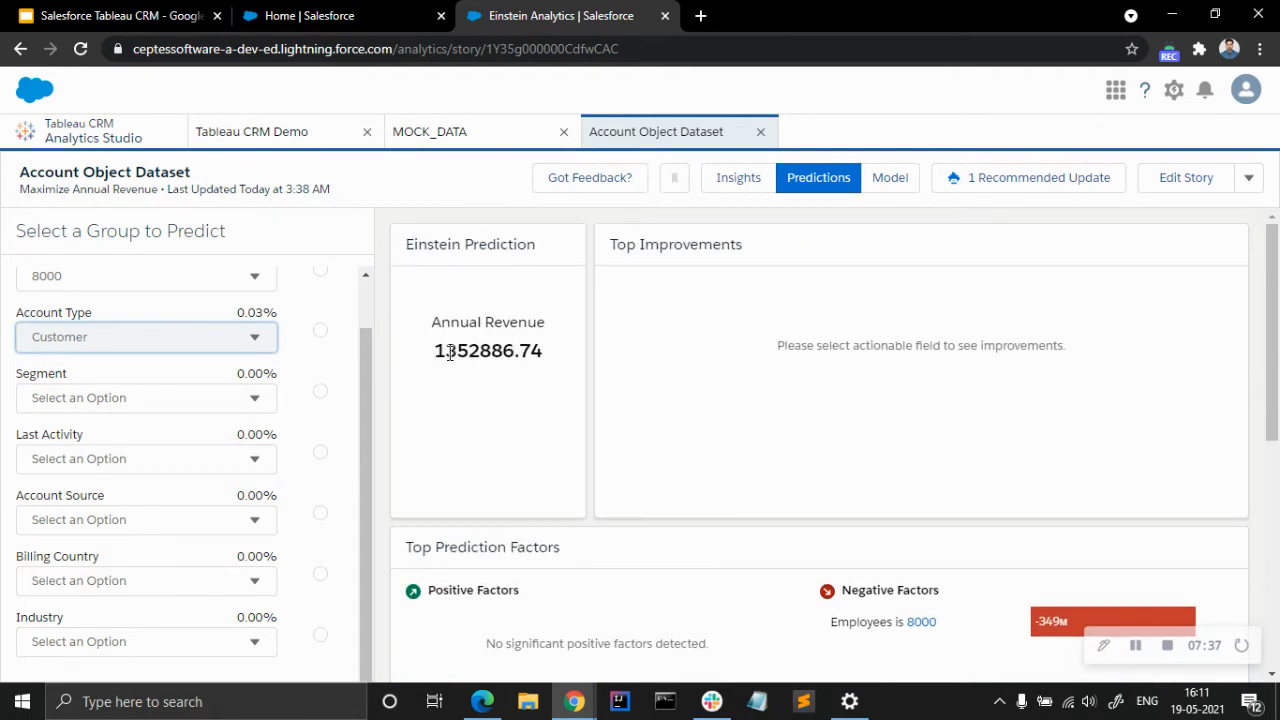
- Set Segment to SMB and Last Activity to 2022/3 for the prediction group
click(175, 398)
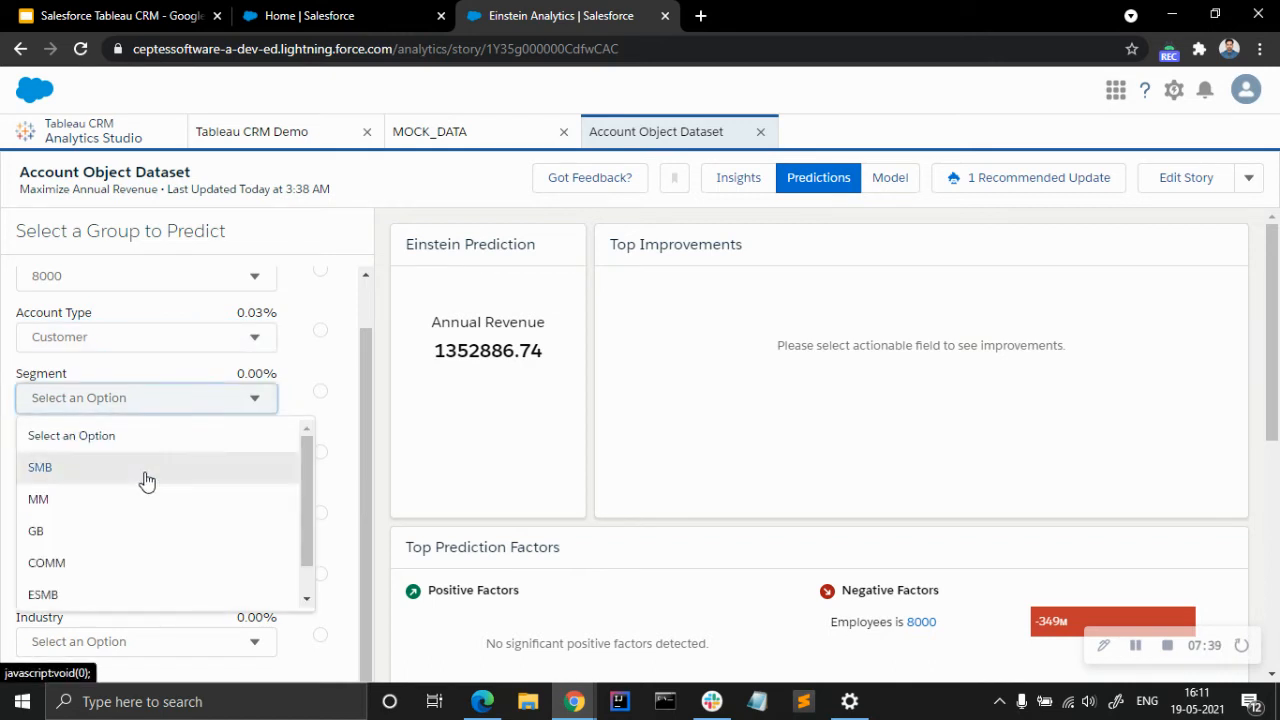
click(146, 468)
click(146, 464)
click(147, 534)
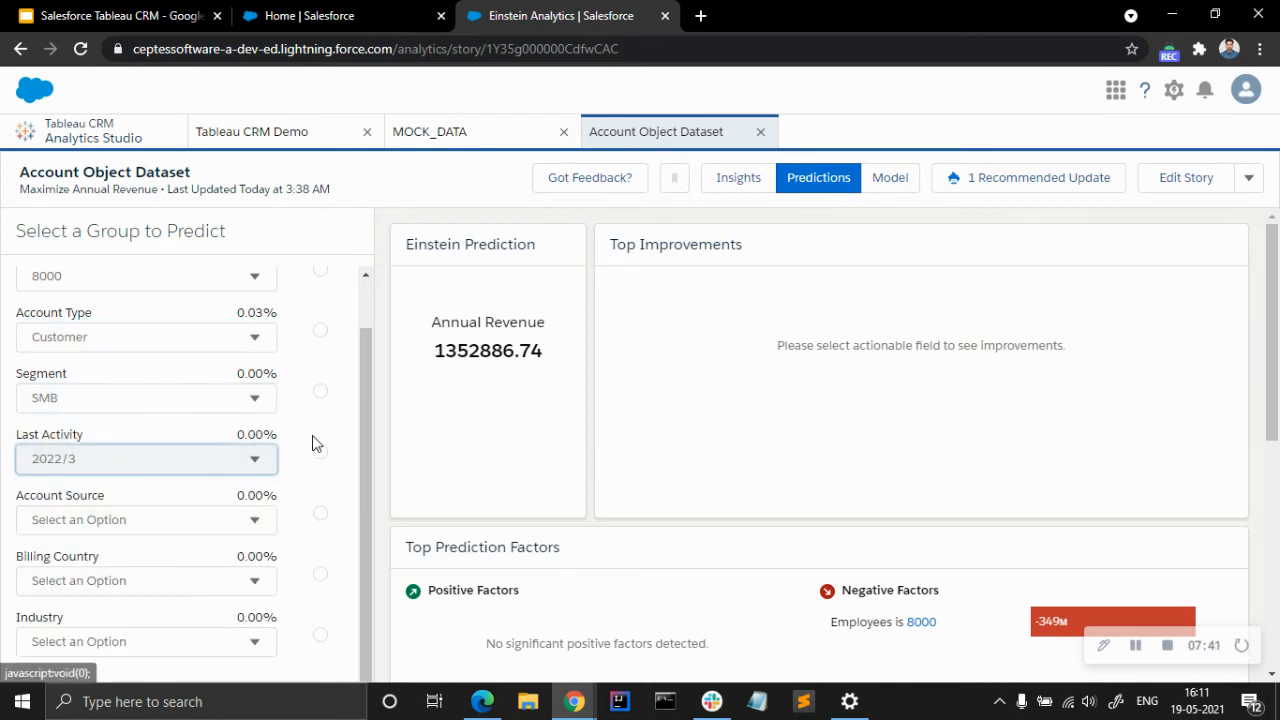
- Complete the prediction group with Billing Country USA, Account Source Employee Referral and Industry Technology
click(180, 594)
click(172, 648)
click(177, 521)
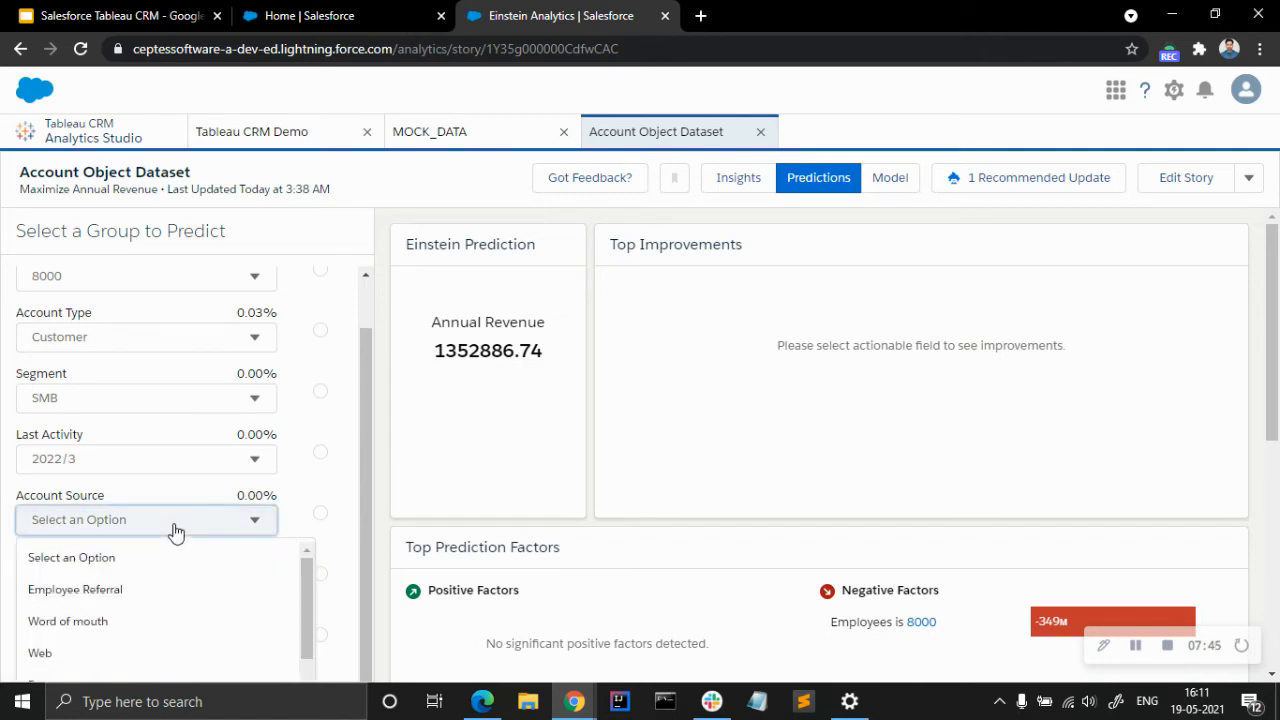
click(174, 603)
click(209, 640)
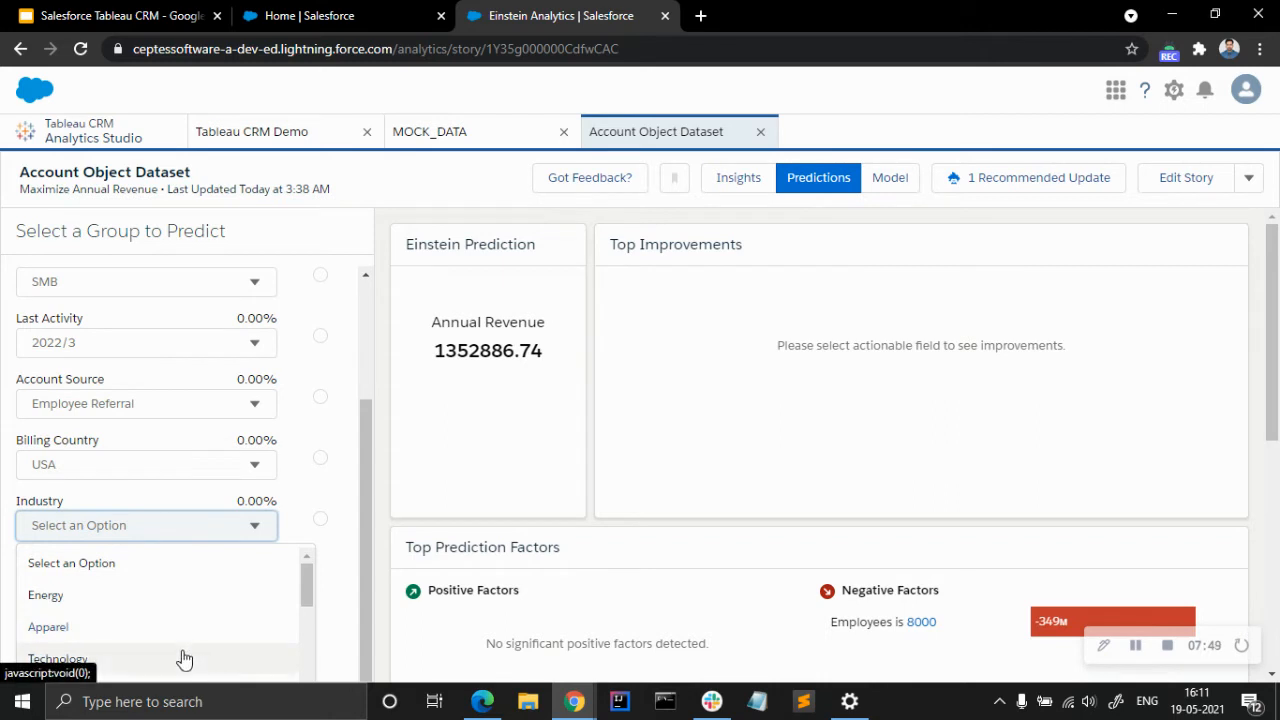
click(177, 662)
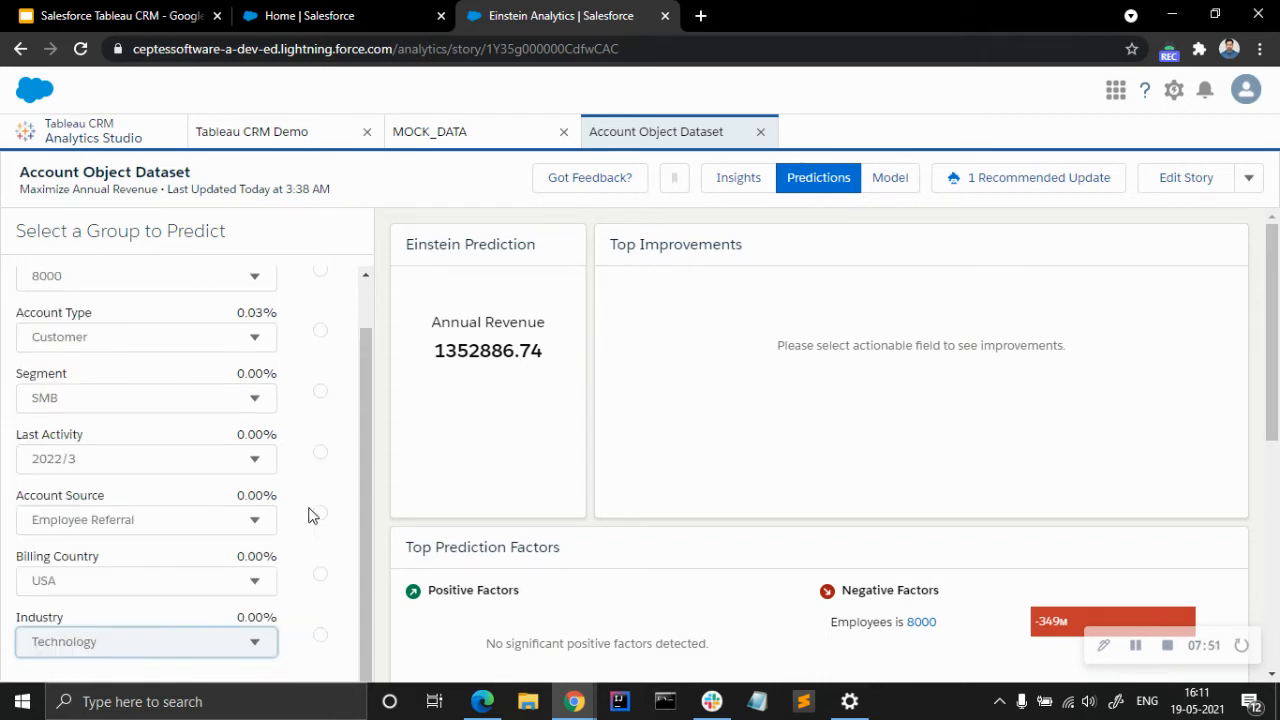
- Compare the top improvements by making each model feature actionable in turn, from Employees through Industry
scroll(310, 517, up, 1)
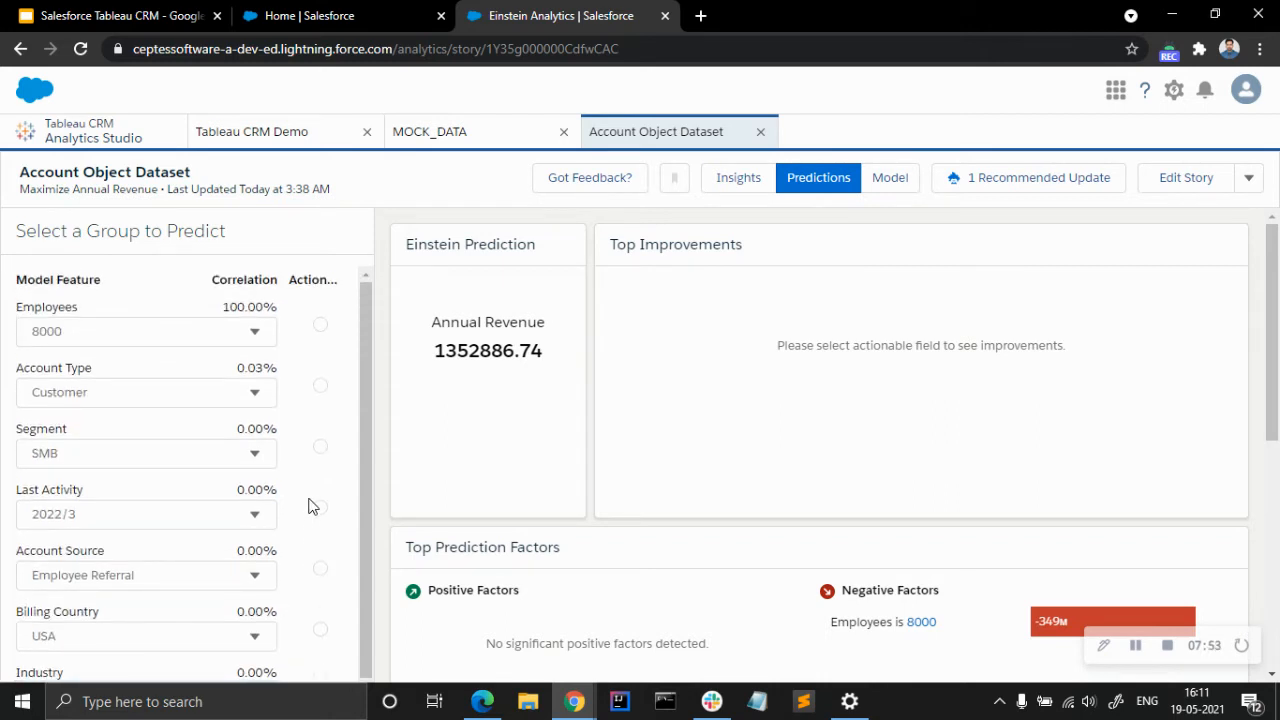
click(320, 326)
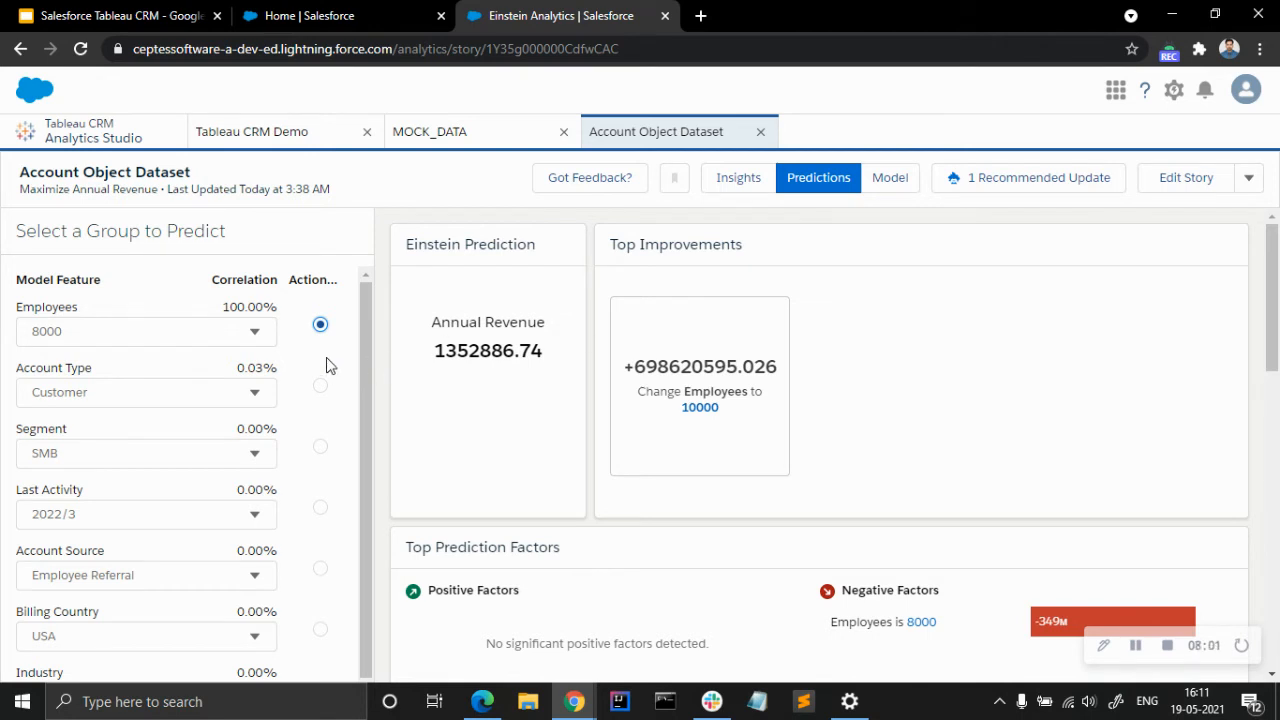
click(320, 386)
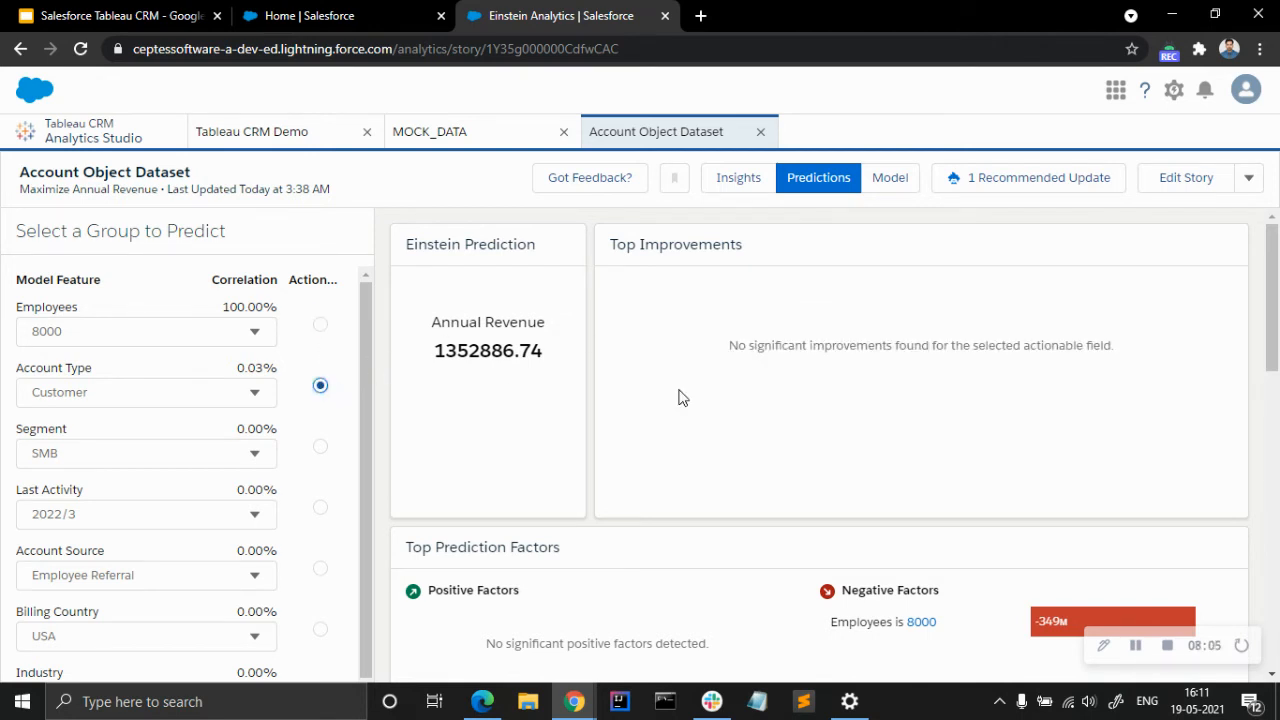
click(320, 447)
click(320, 507)
scroll(322, 518, down, 1)
click(321, 515)
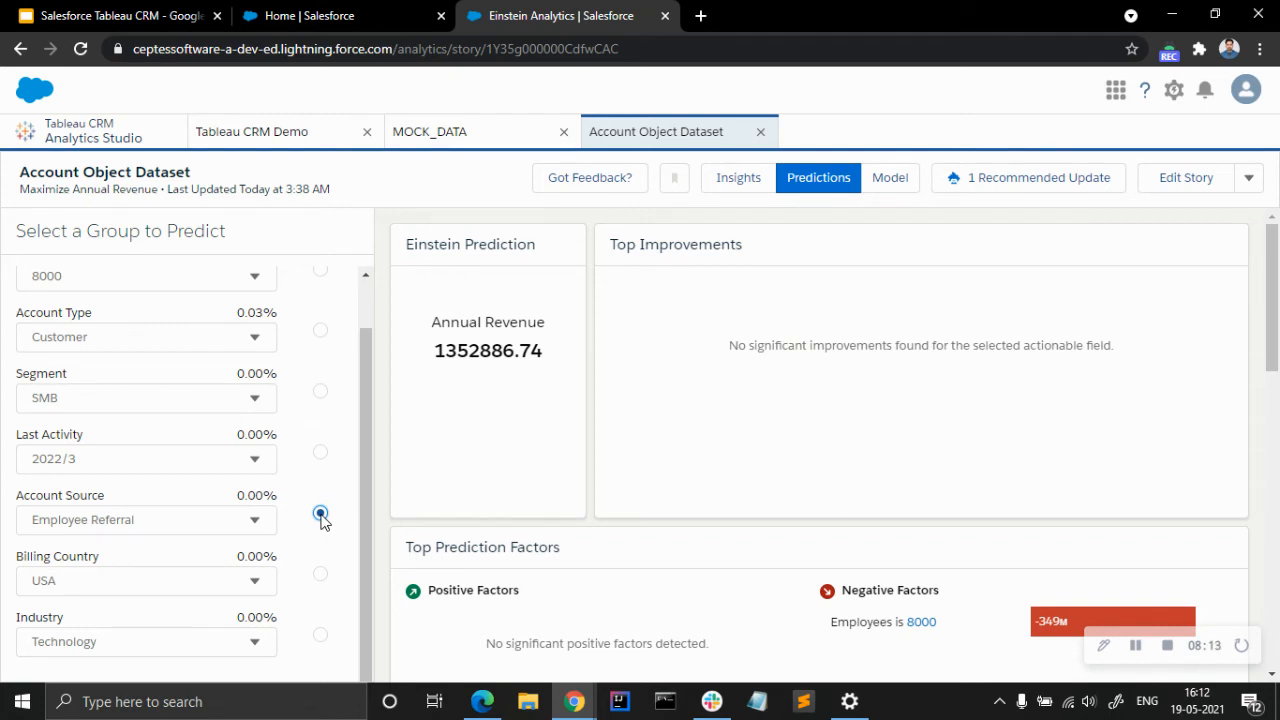
scroll(321, 500, up, 1)
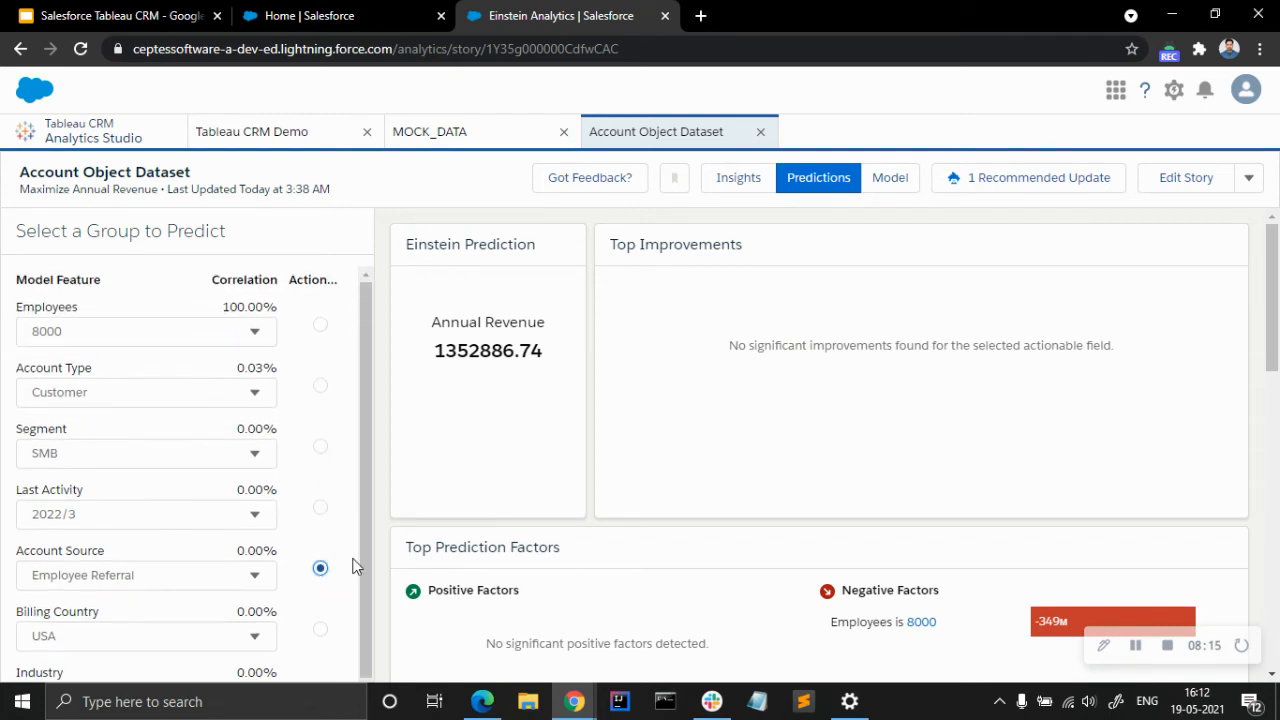
scroll(323, 620, down, 1)
click(321, 575)
click(320, 634)
- Make Employees the actionable feature and examine the Predicted Annual Revenue by Employees chart
scroll(318, 480, up, 1)
click(323, 327)
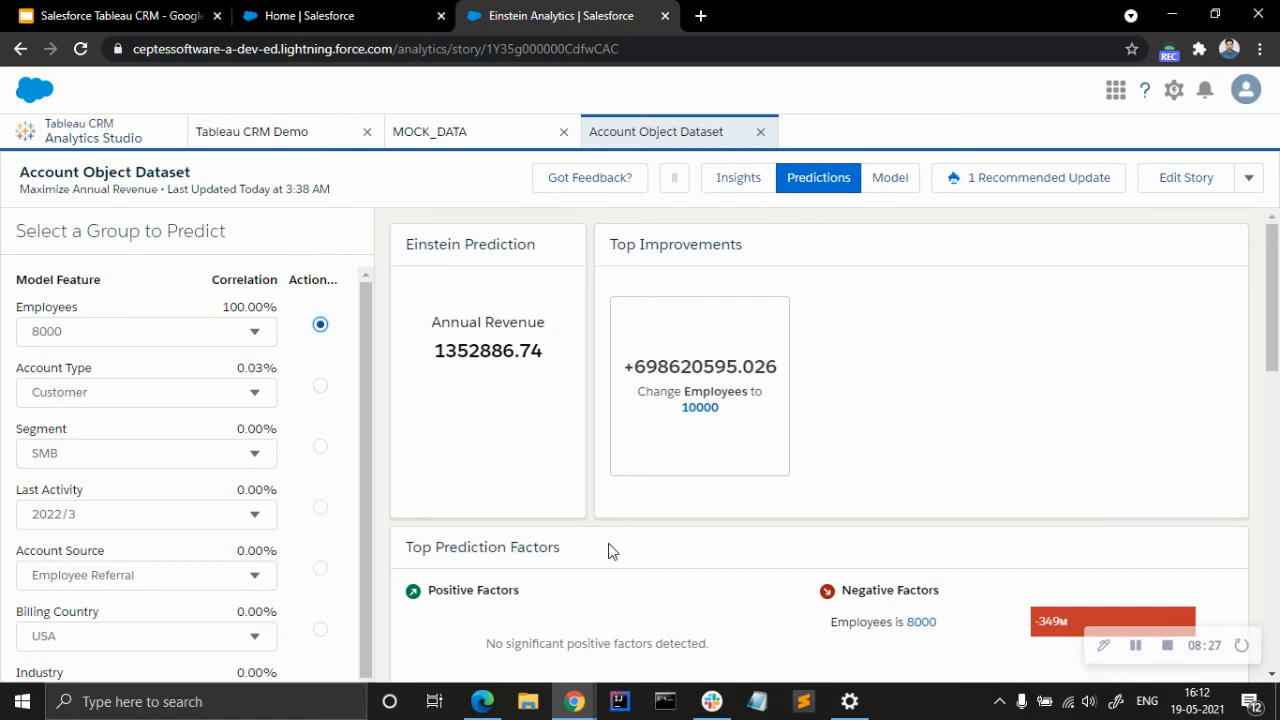
scroll(701, 533, down, 2)
scroll(715, 500, down, 6)
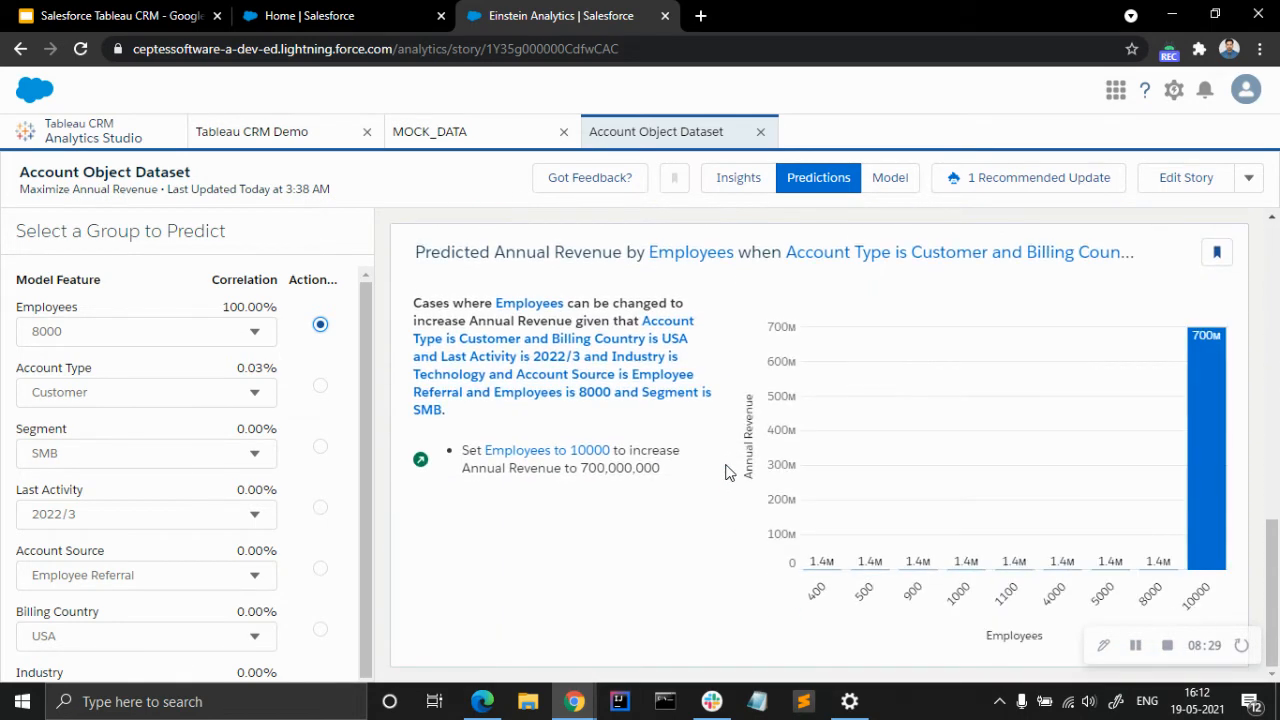
scroll(727, 472, up, 8)
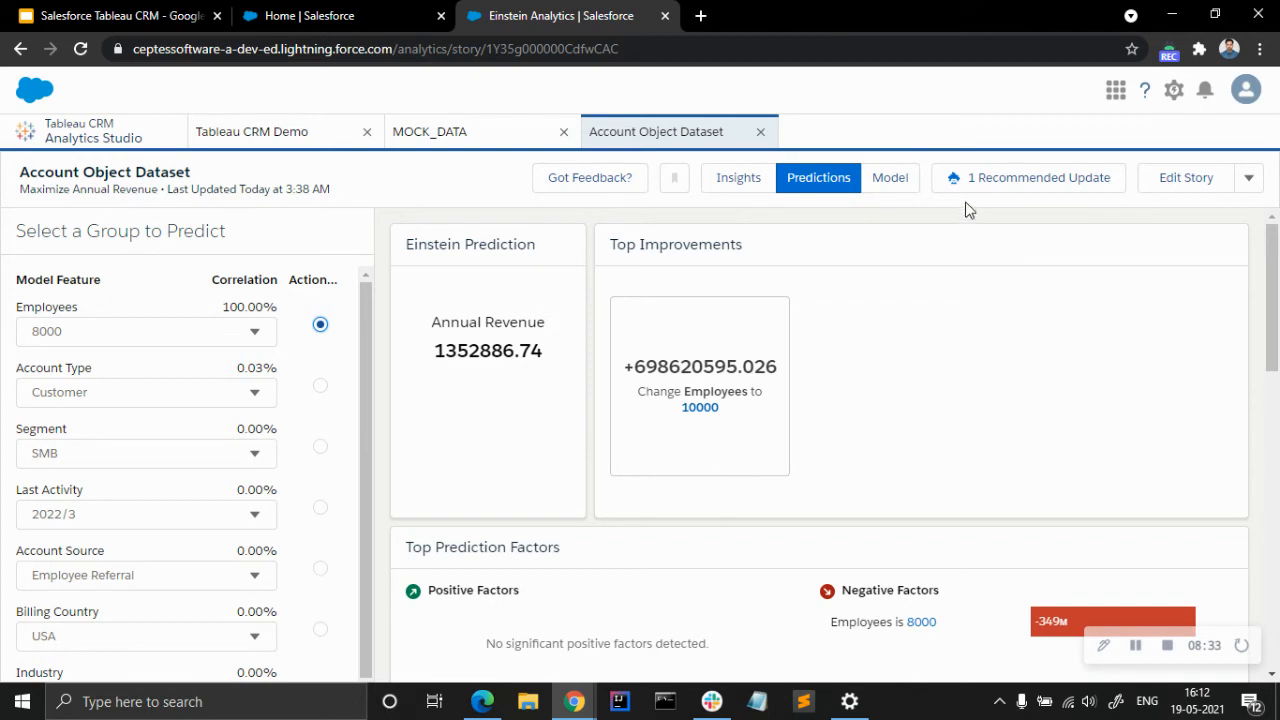
- Review the recommended update for the strongest predictor, Employees, and close it without applying a change
click(1011, 190)
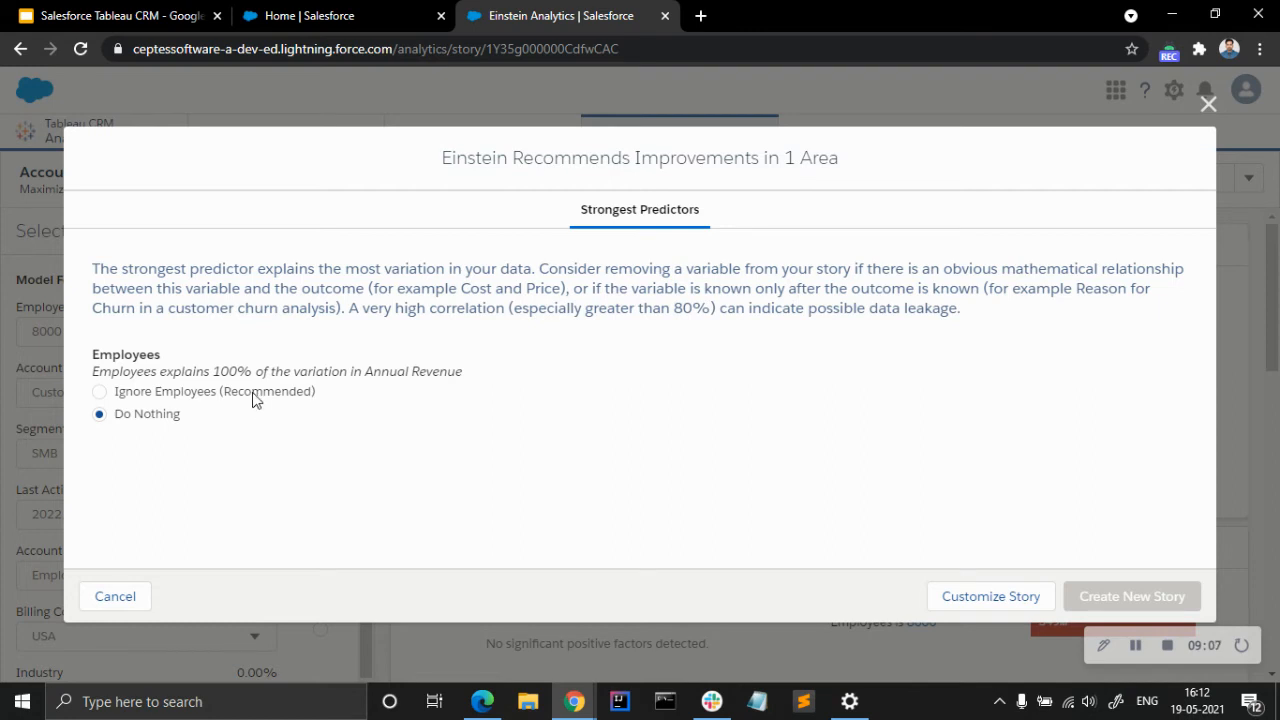
click(1206, 104)
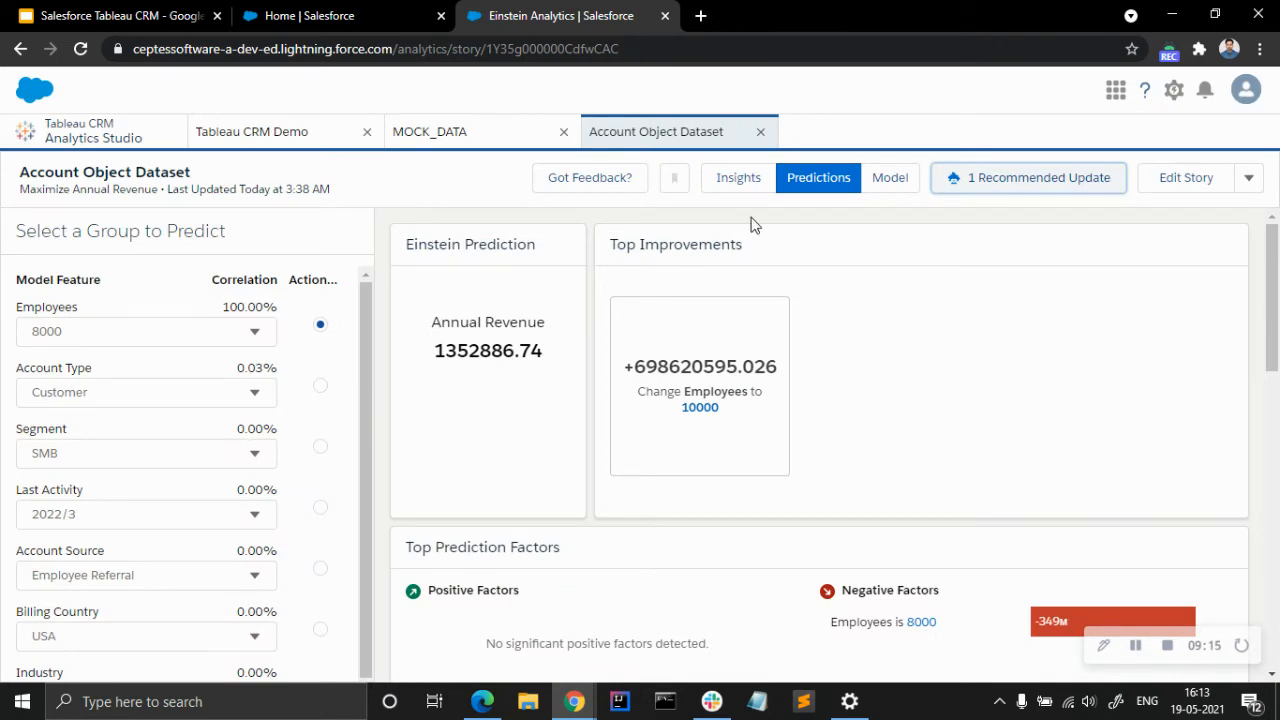
- Examine the model overview, including model accuracy, pre-deploy checks, outcome variable distribution and top predictors
click(895, 180)
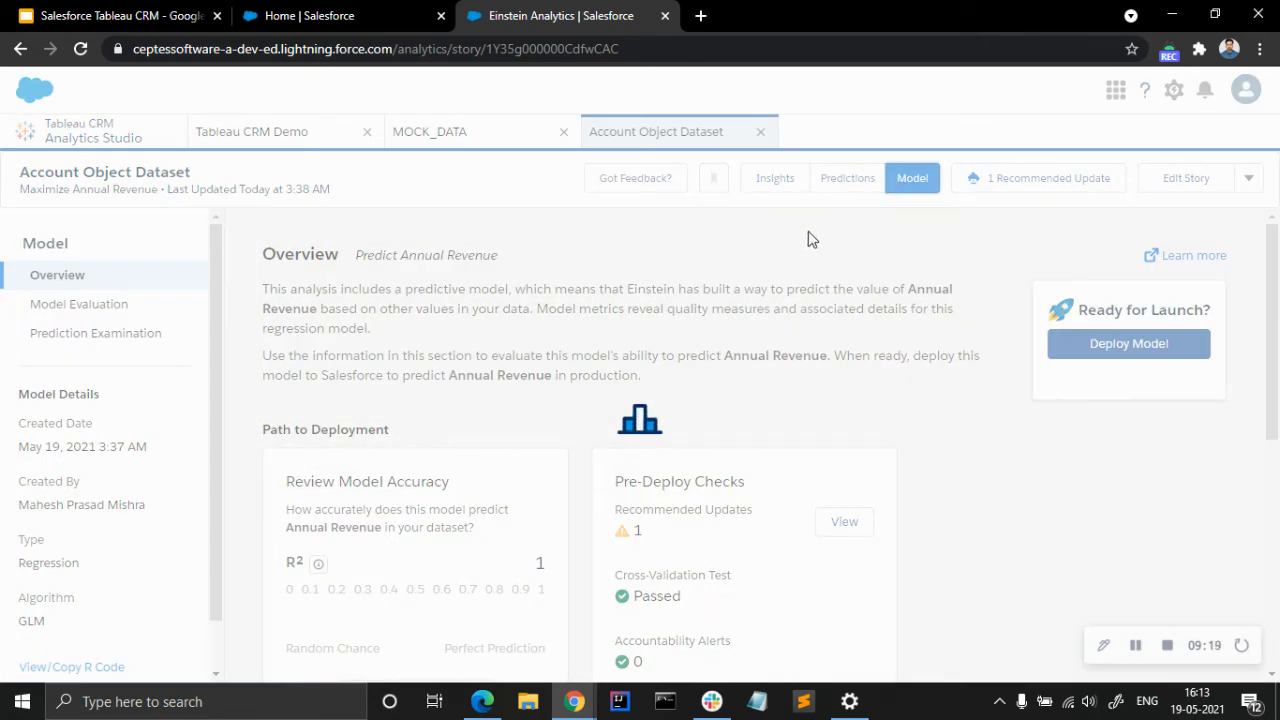
scroll(556, 392, down, 2)
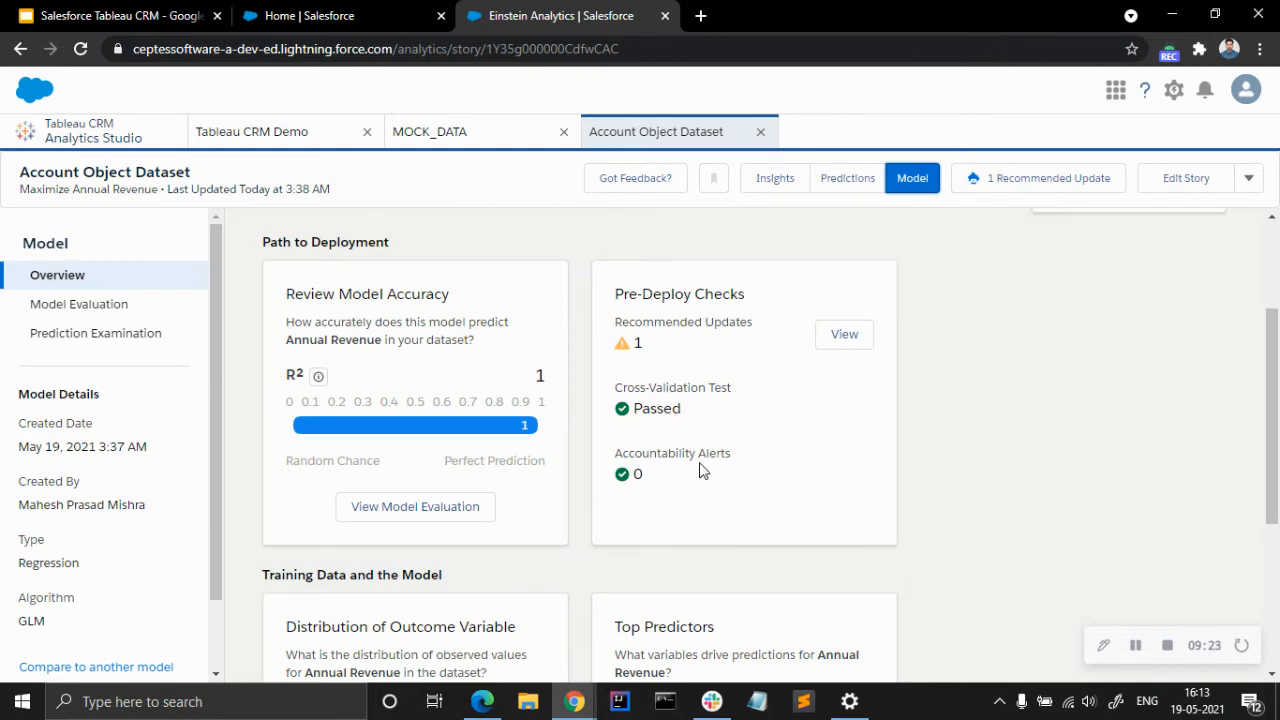
scroll(570, 500, up, 2)
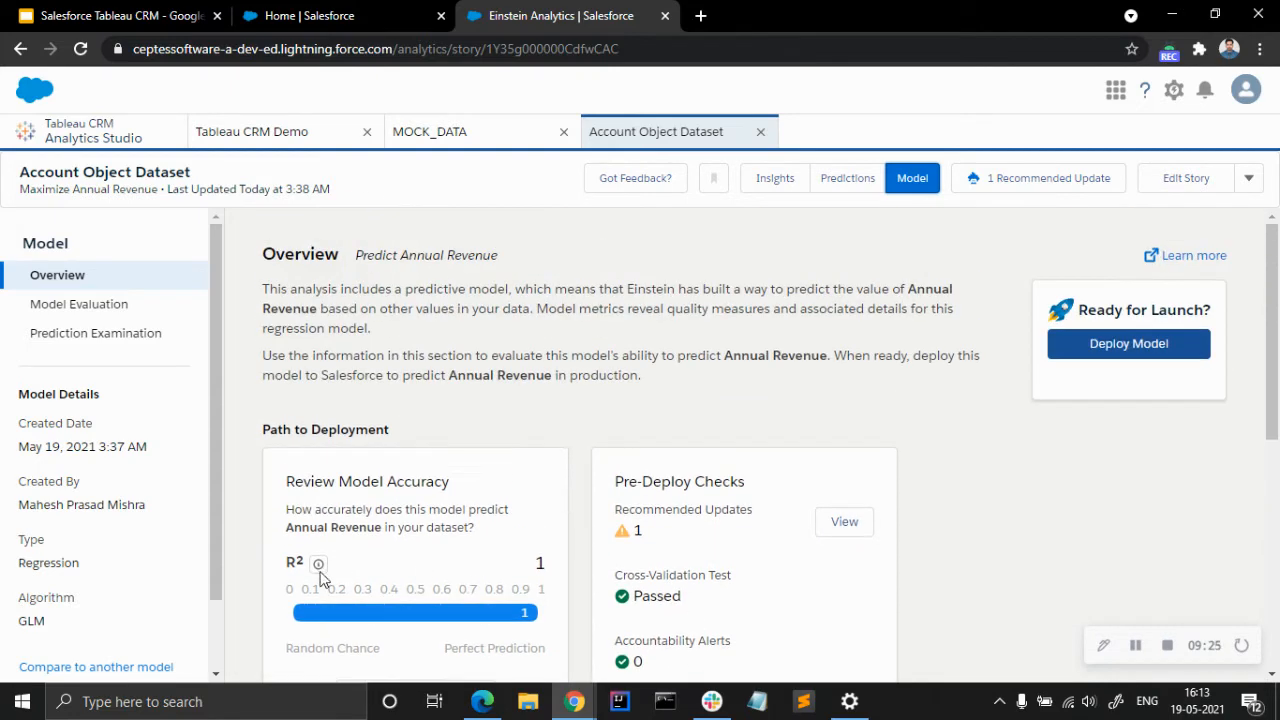
scroll(360, 395, down, 5)
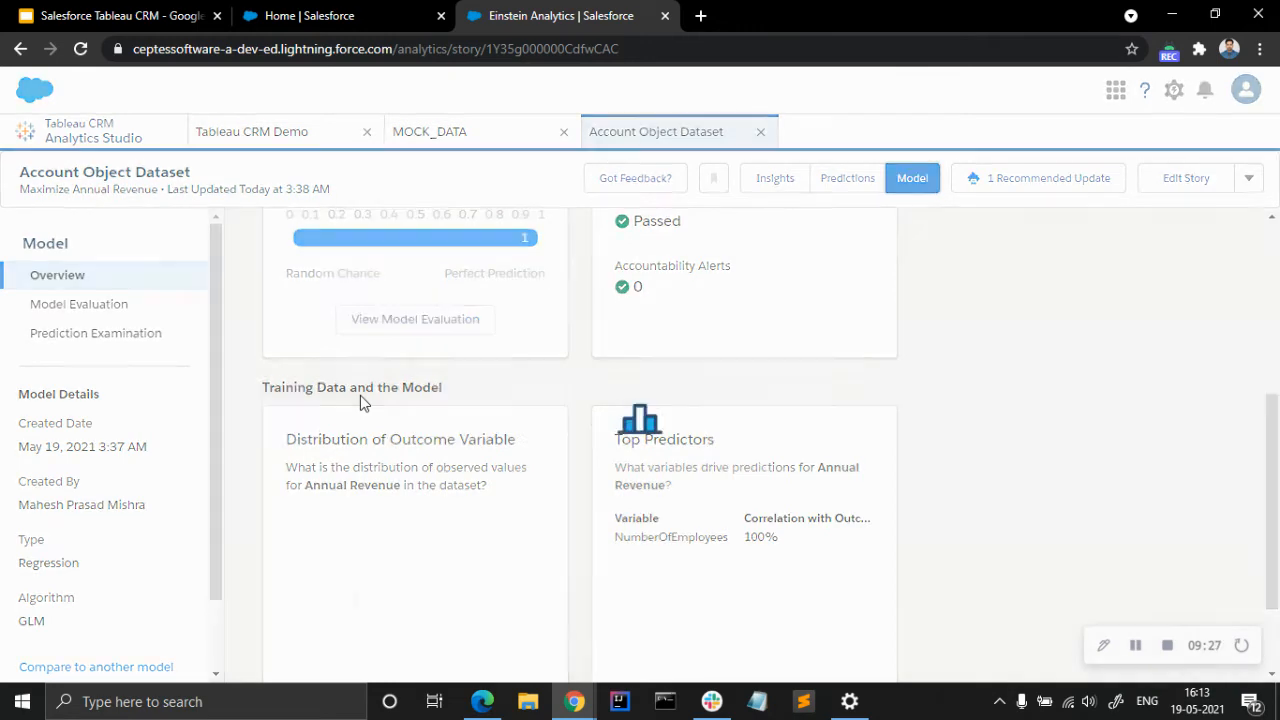
scroll(107, 433, down, 1)
scroll(110, 435, down, 1)
scroll(380, 440, up, 5)
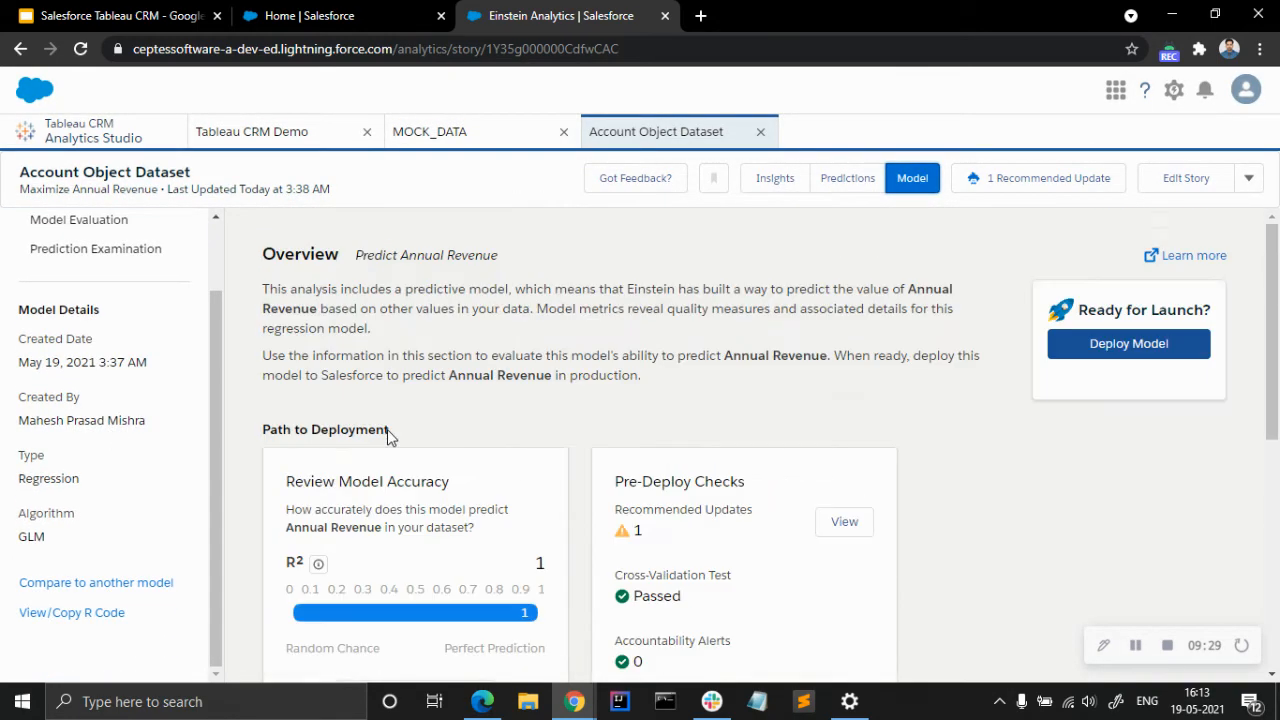
scroll(160, 370, up, 2)
- Switch to the MOCK_DATA story and examine the Salary insights by Market Sector with Work Hours, Department and Country
click(466, 134)
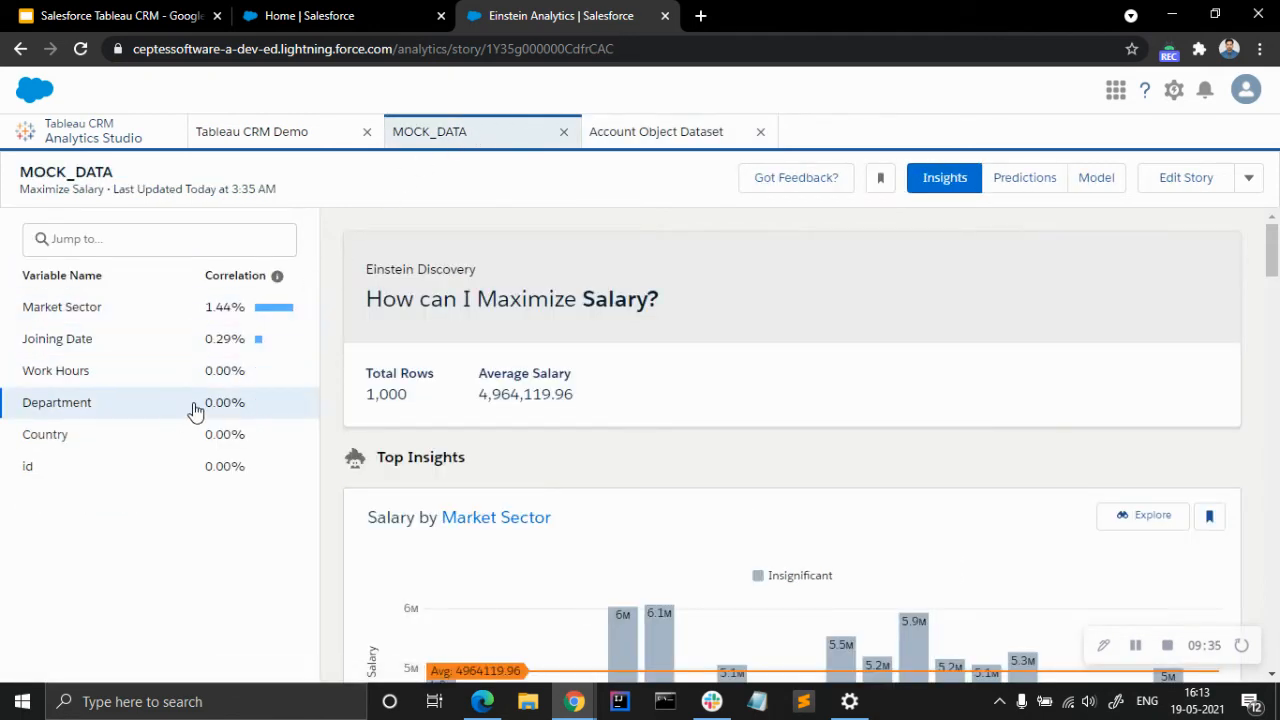
scroll(478, 377, down, 4)
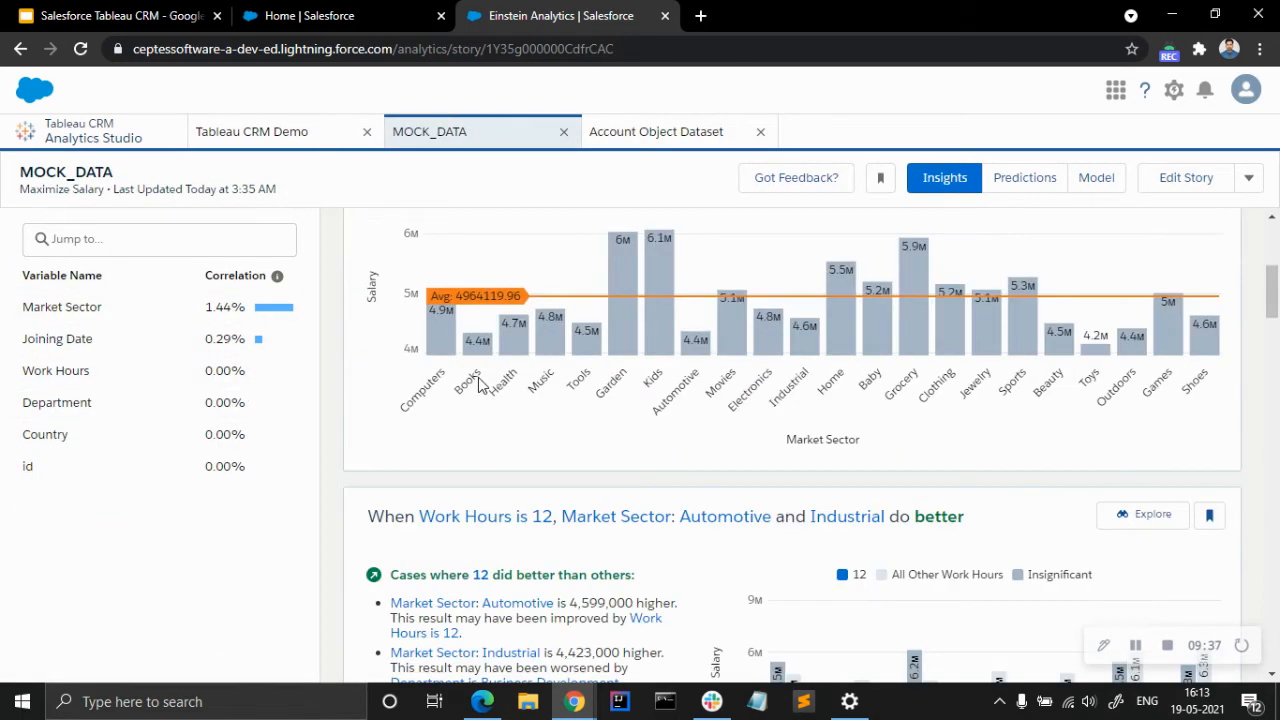
scroll(478, 377, up, 4)
scroll(471, 471, down, 10)
scroll(470, 470, up, 2)
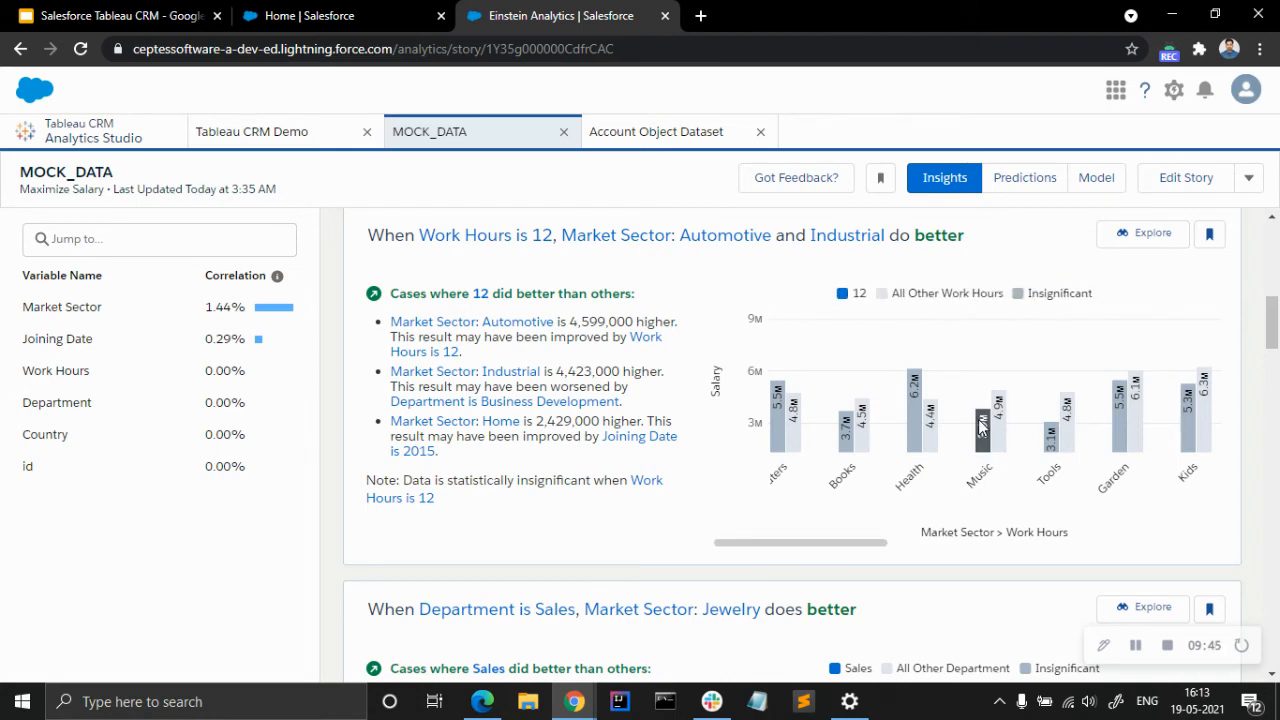
scroll(586, 477, down, 3)
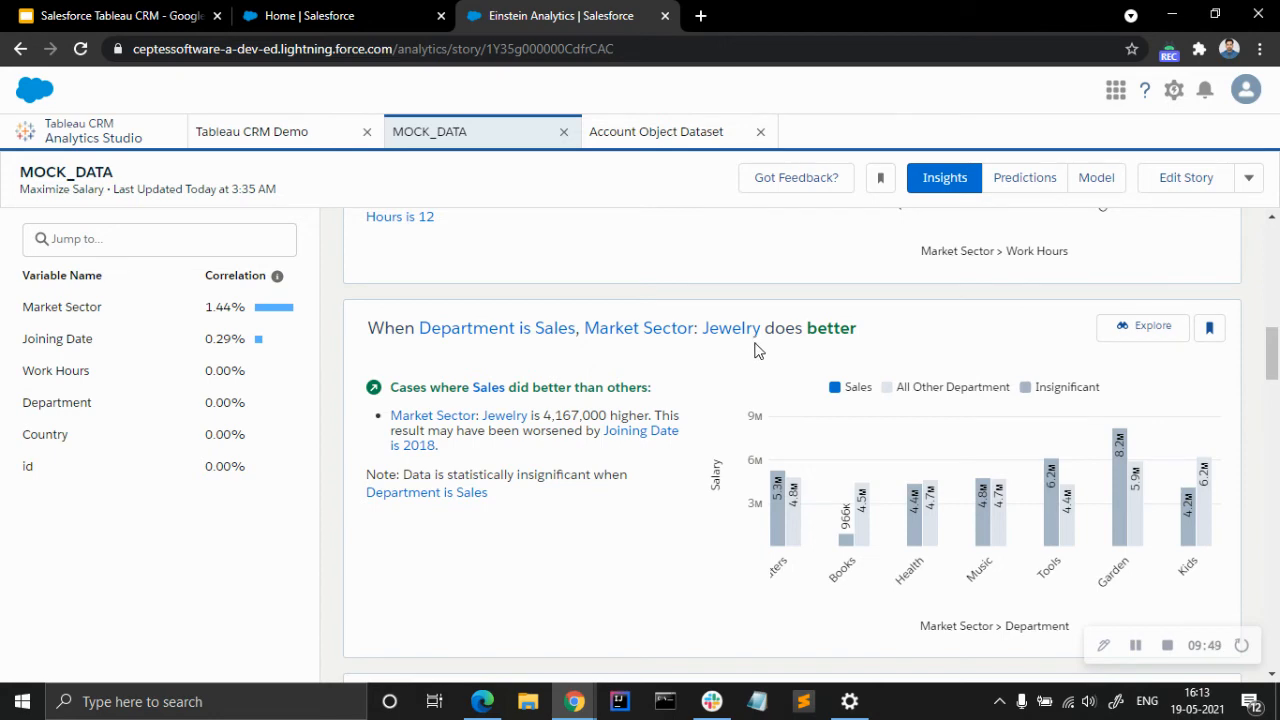
scroll(621, 478, down, 3)
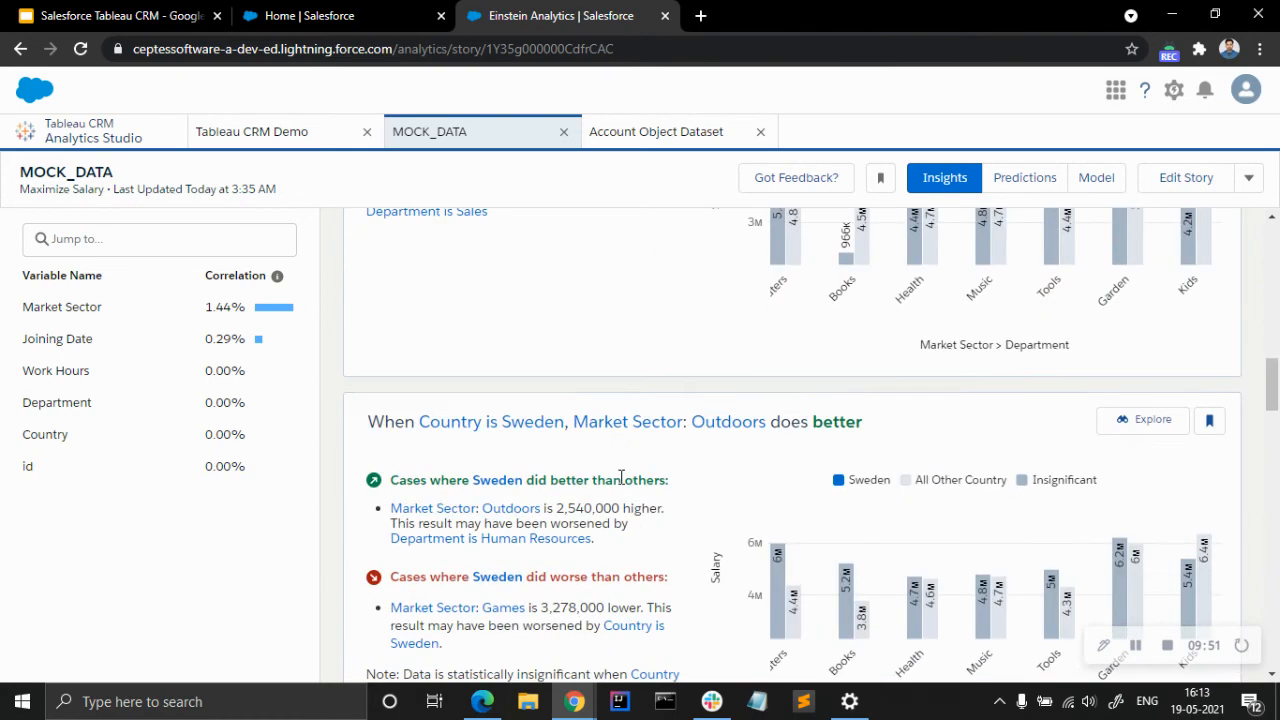
scroll(564, 468, down, 2)
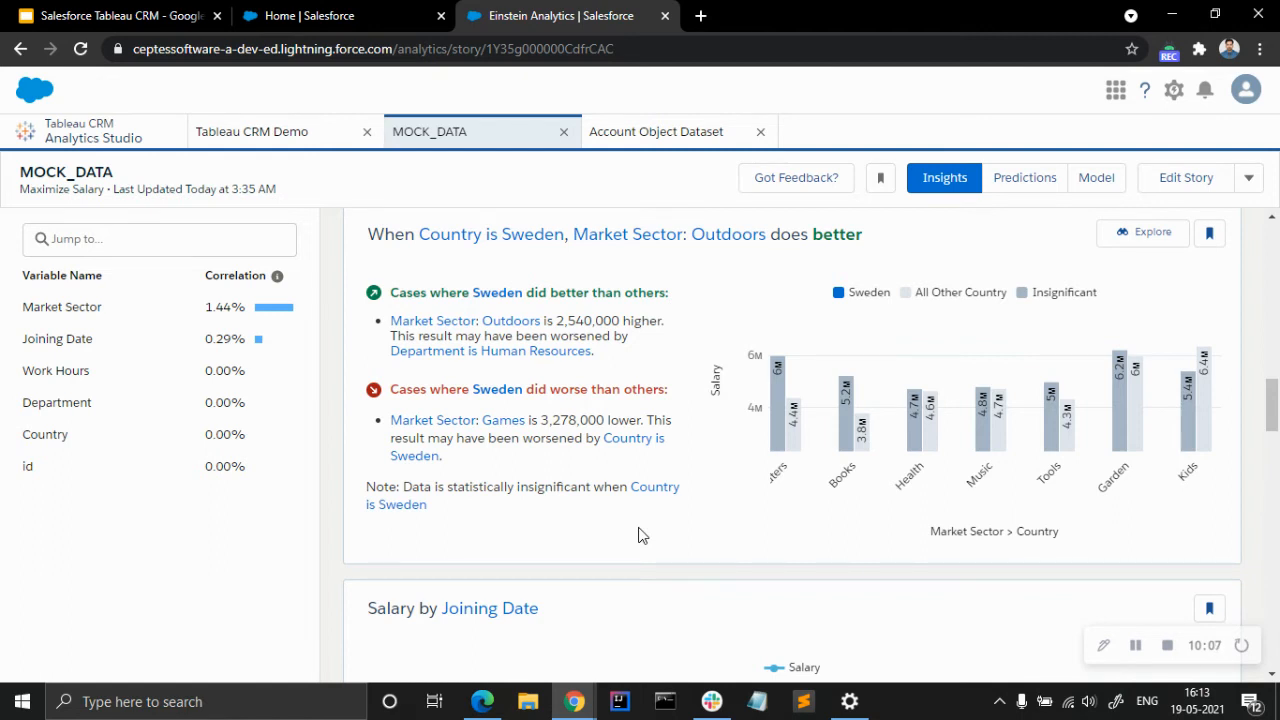
- Examine the MOCK_DATA story's Salary insights by Joining Date and Work Hours, including their combinations with Country, Market Sector and Department
scroll(620, 420, down, 5)
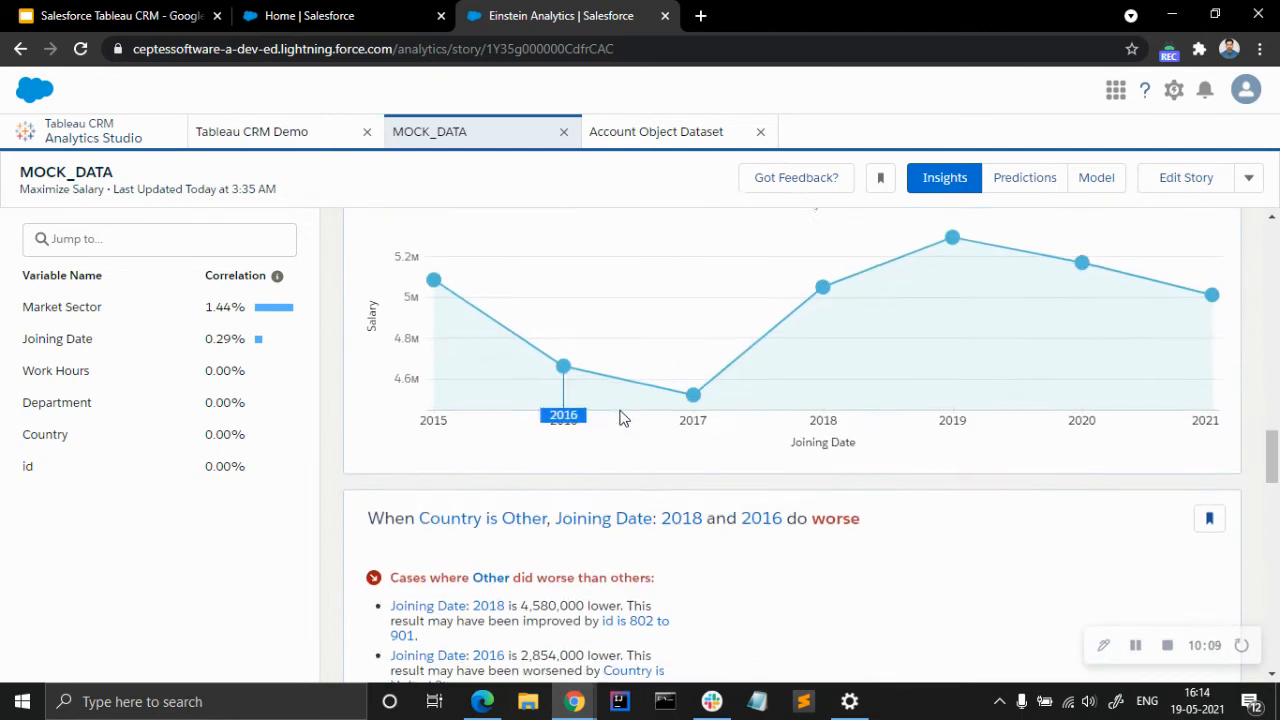
scroll(708, 494, up, 2)
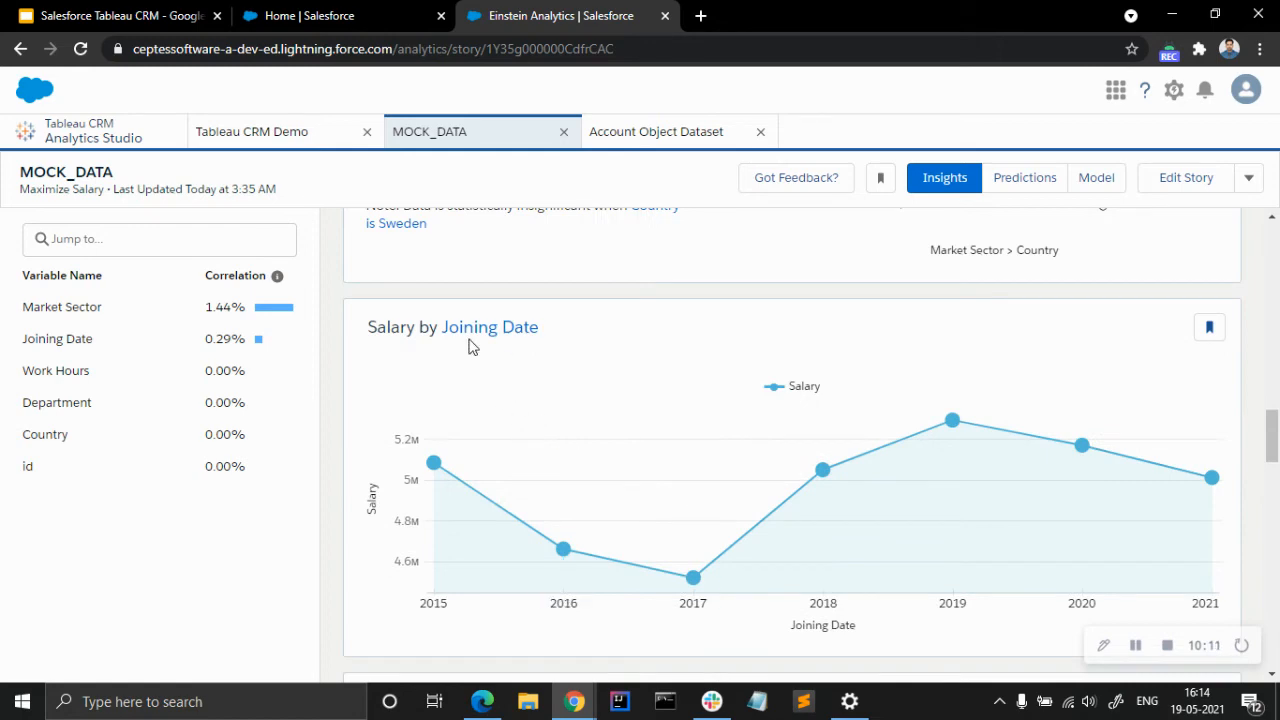
scroll(690, 465, down, 1)
scroll(700, 455, down, 2)
scroll(597, 457, down, 3)
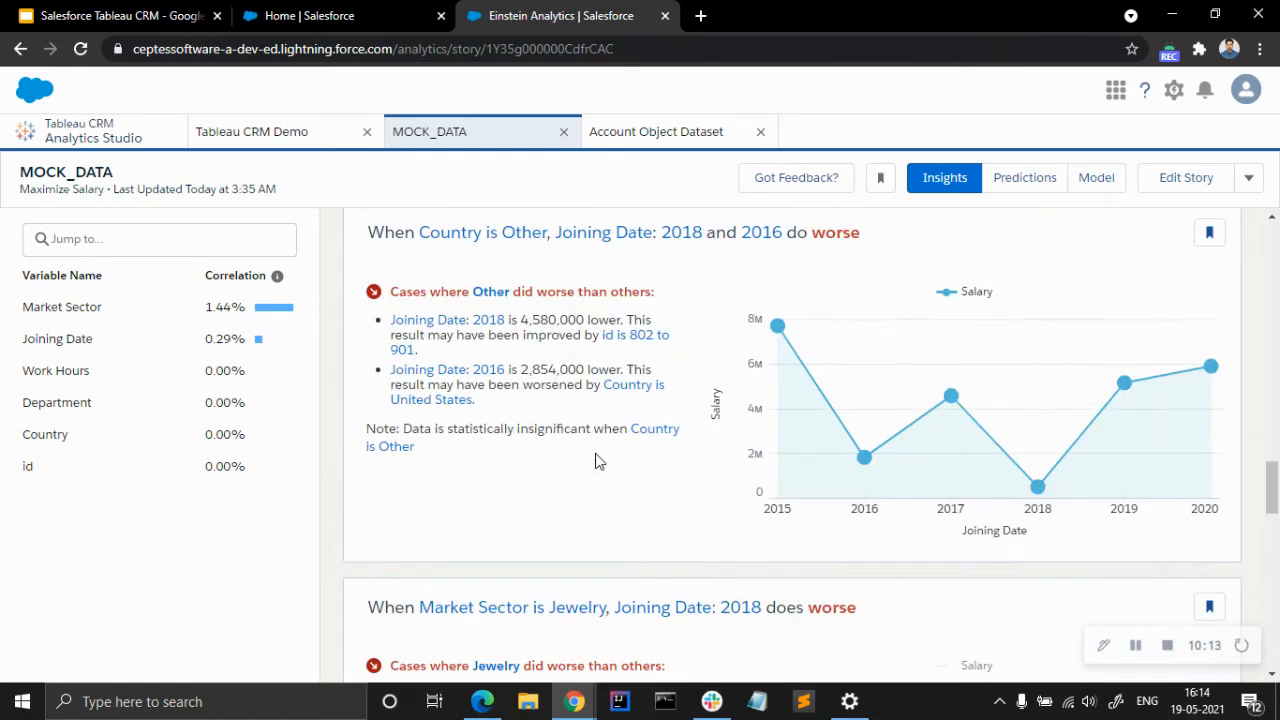
scroll(580, 470, down, 15)
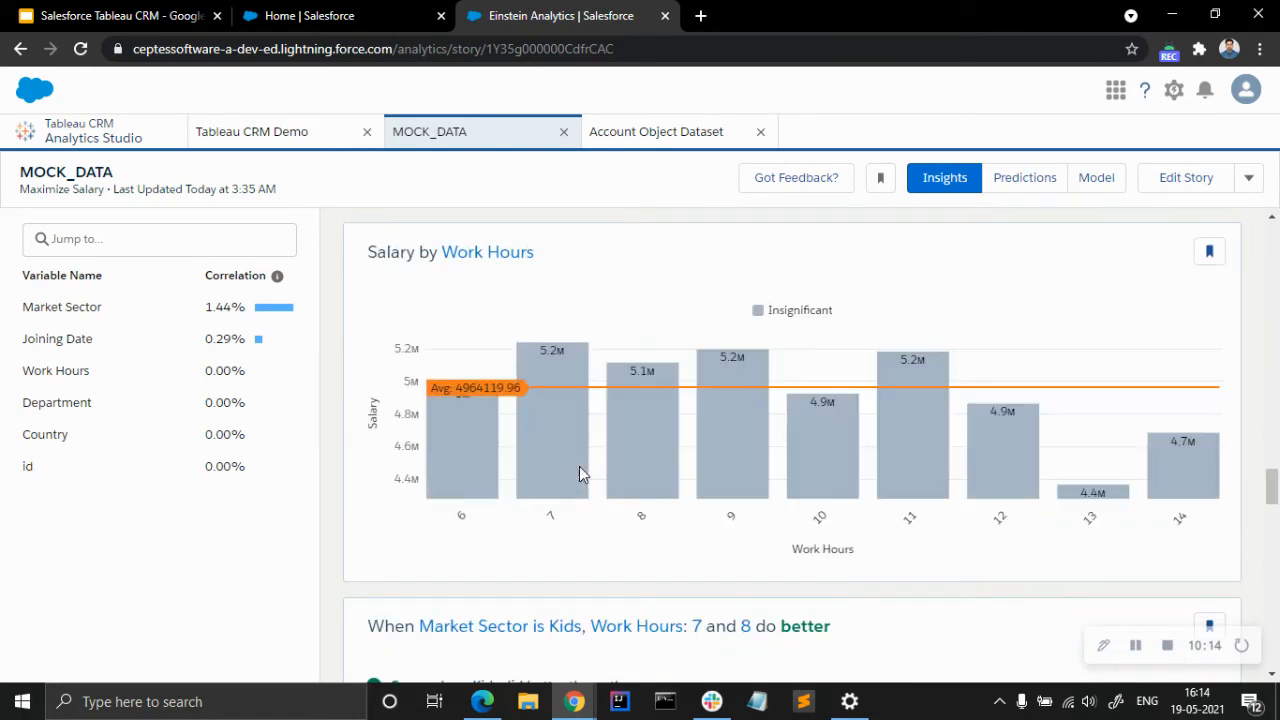
scroll(580, 470, down, 3)
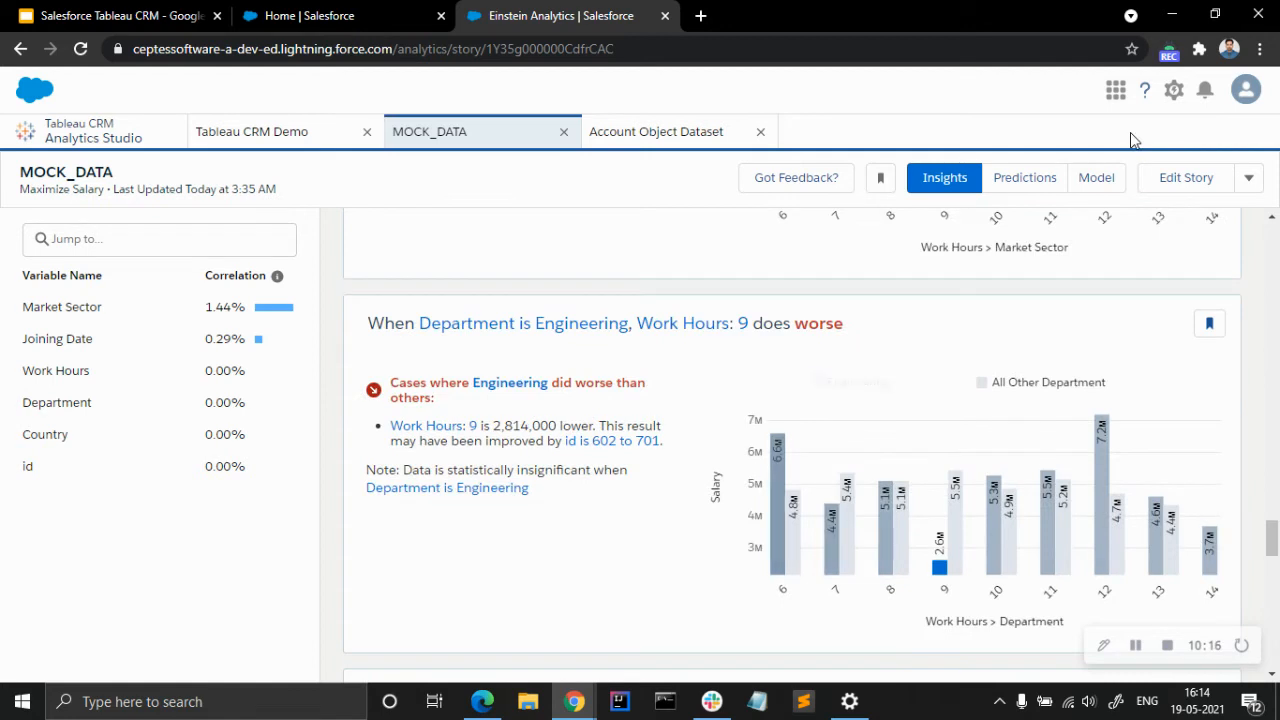
- Open the story's predictions and set Market Sector to Computers and Joining Date to 2019 for the predicted group
click(1025, 182)
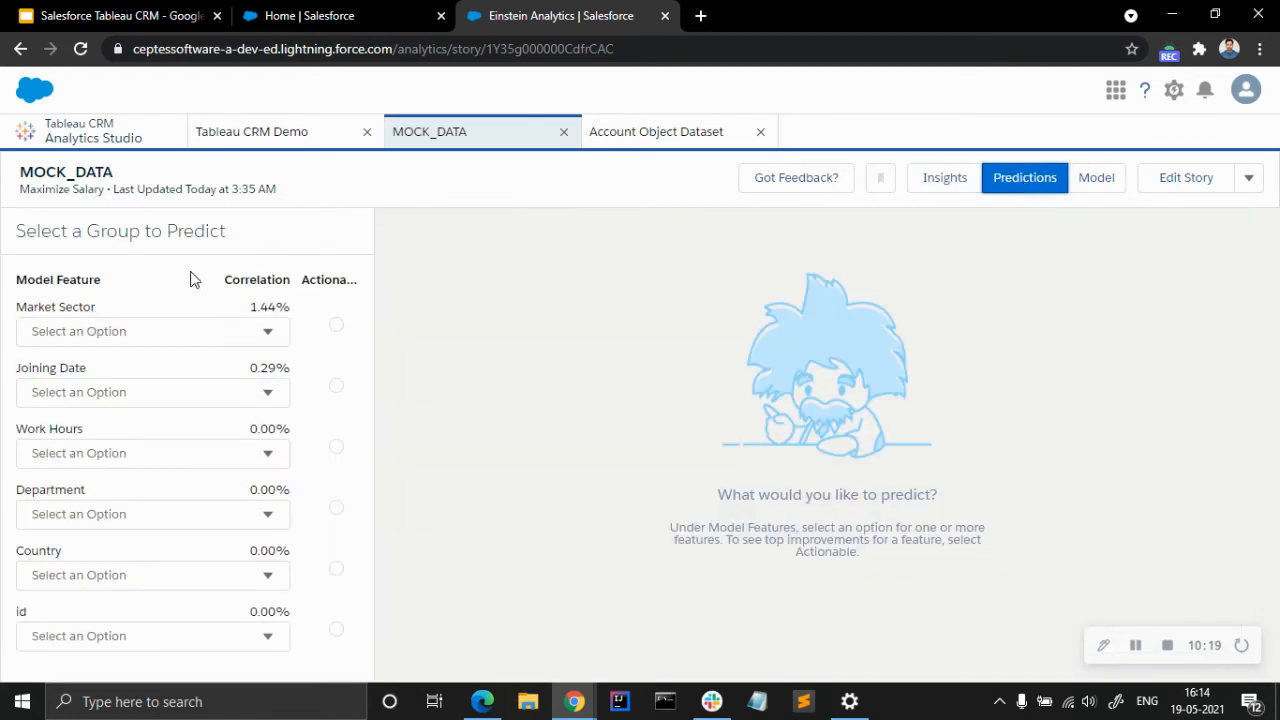
click(186, 338)
click(157, 404)
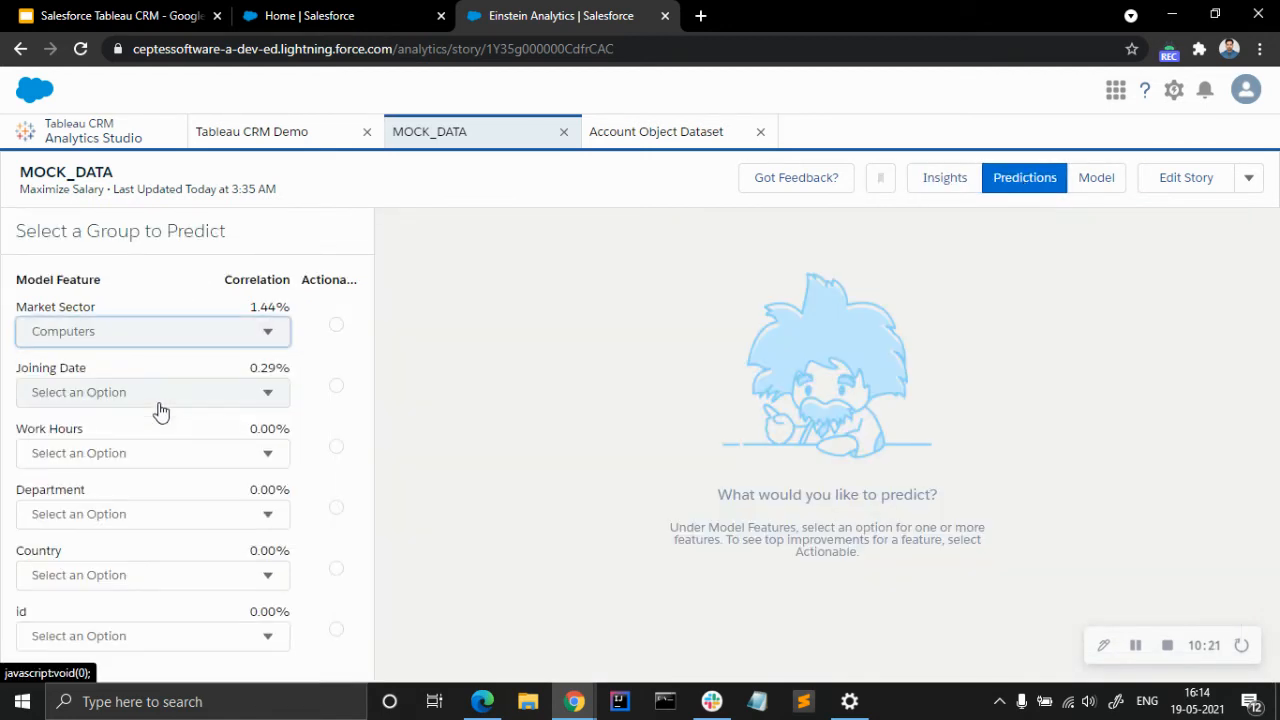
click(163, 395)
click(149, 466)
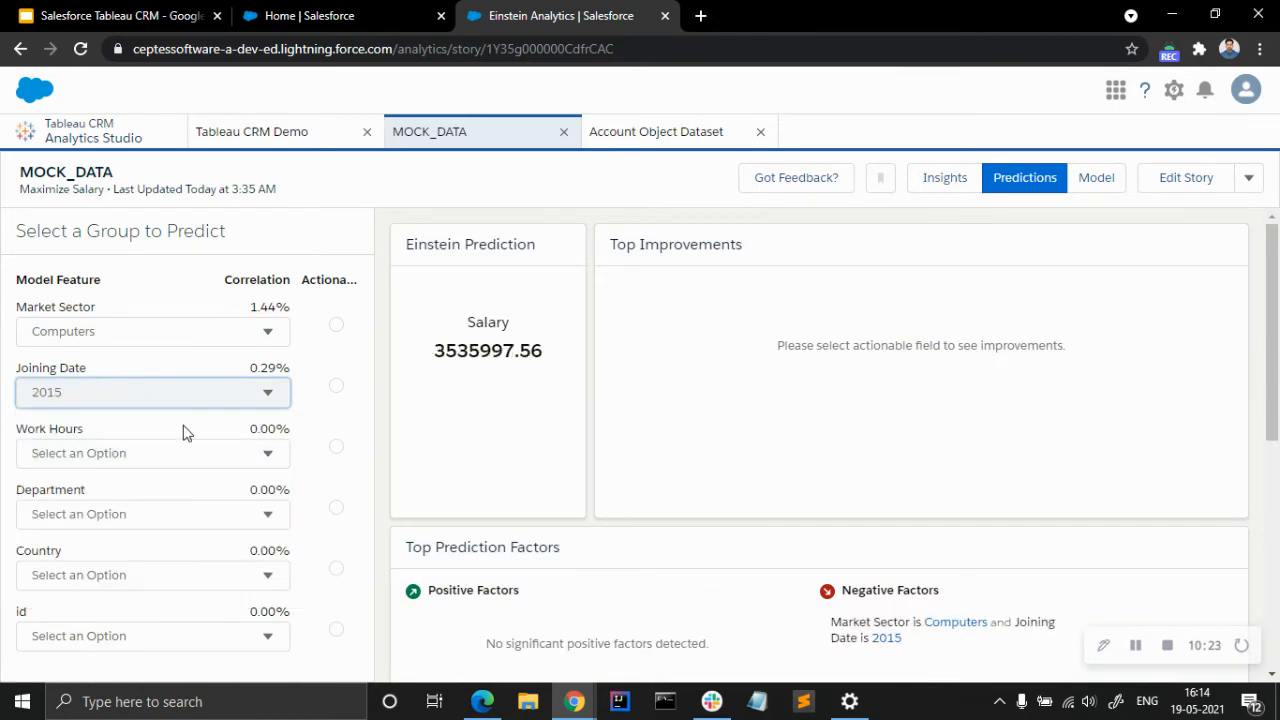
click(156, 458)
click(189, 434)
click(187, 398)
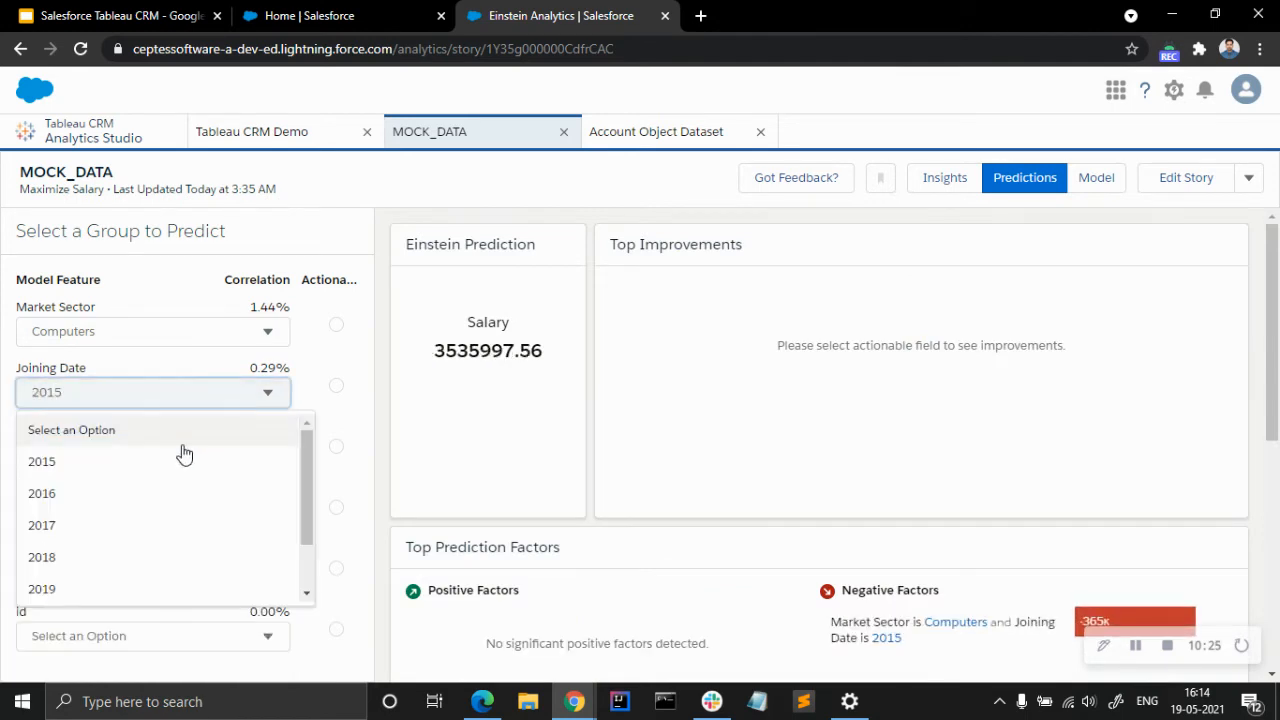
click(165, 589)
- Narrow the predicted group to Work Hours 8, Department Engineering and Country United States, leaving id unselected
click(196, 451)
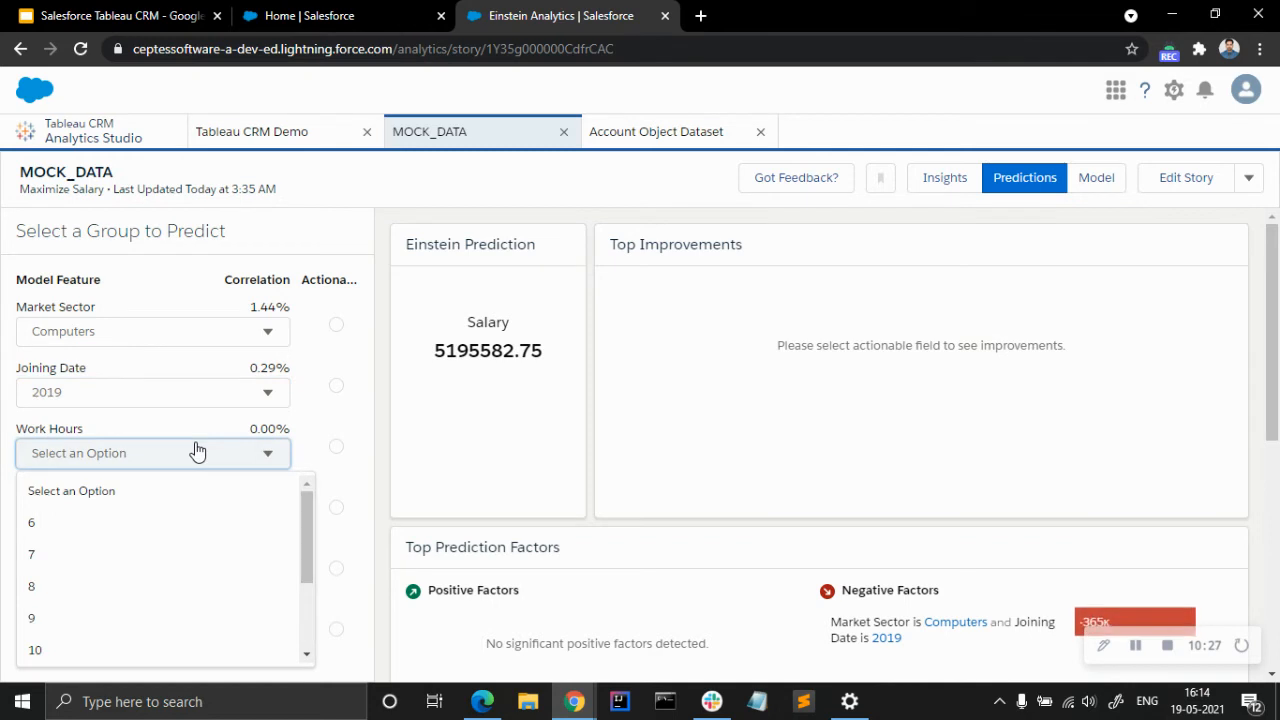
click(131, 586)
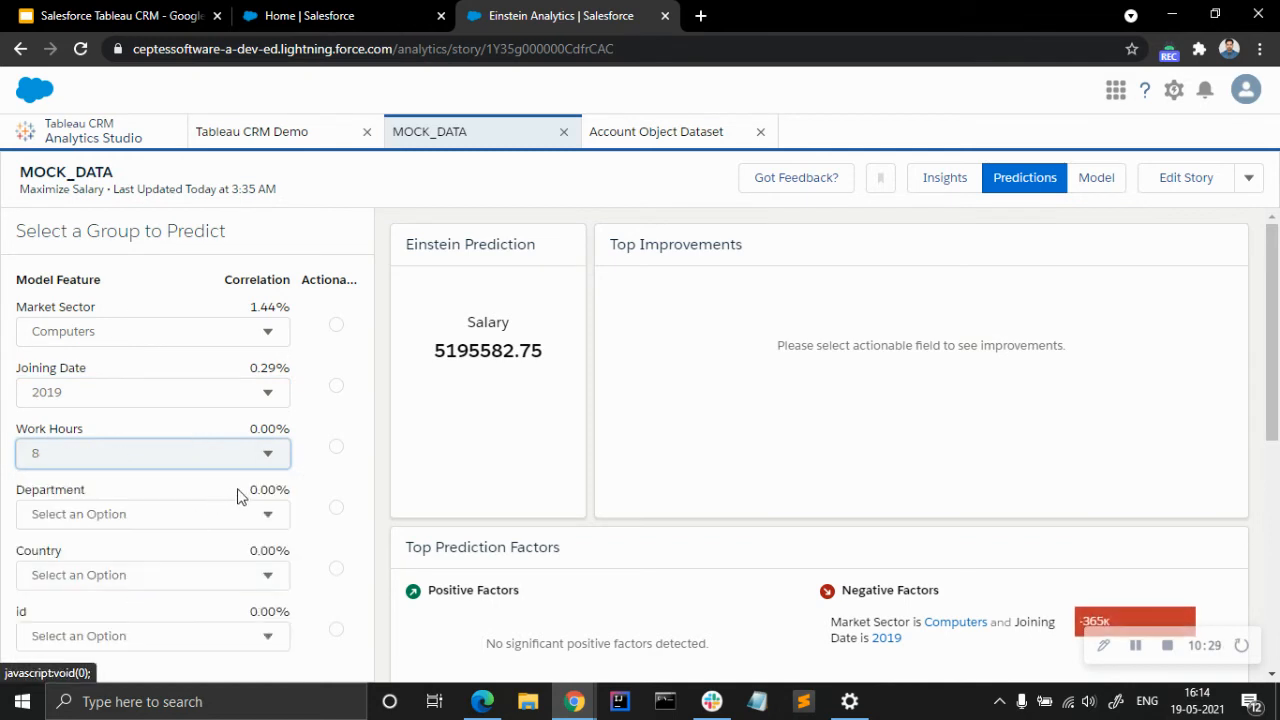
click(257, 512)
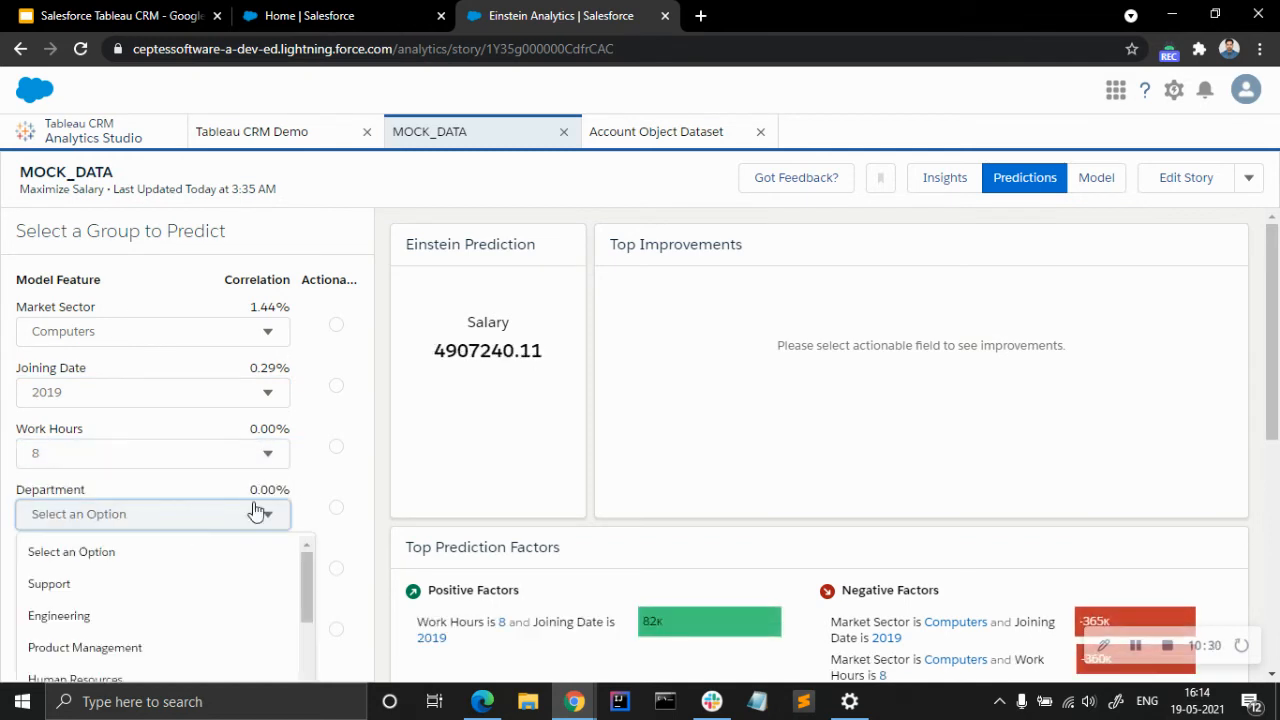
click(103, 617)
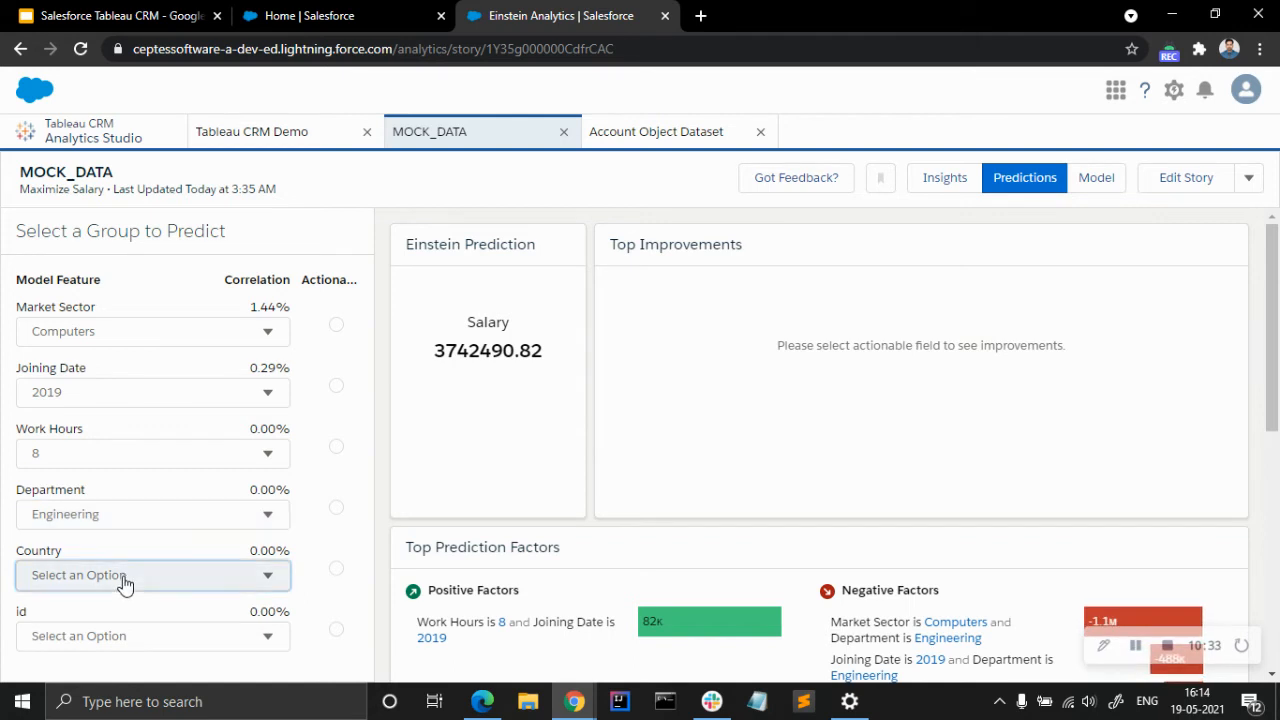
click(123, 580)
scroll(149, 597, down, 1)
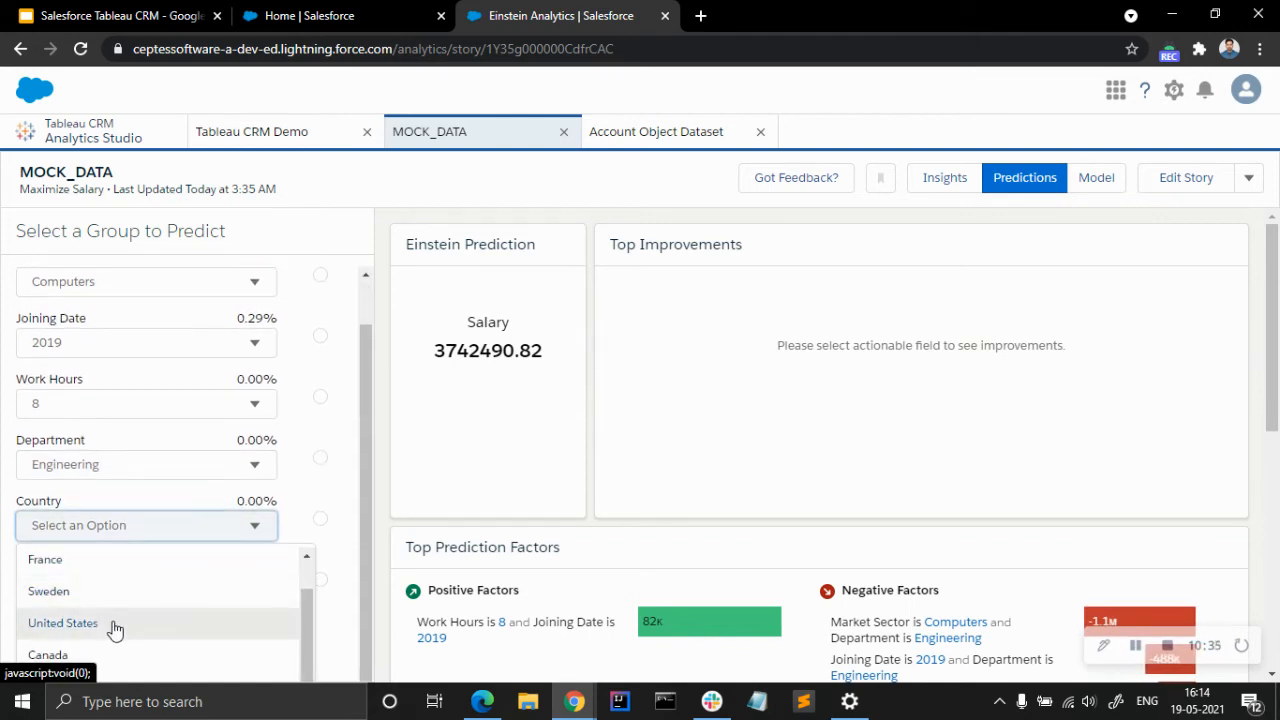
click(114, 628)
click(148, 636)
click(148, 636)
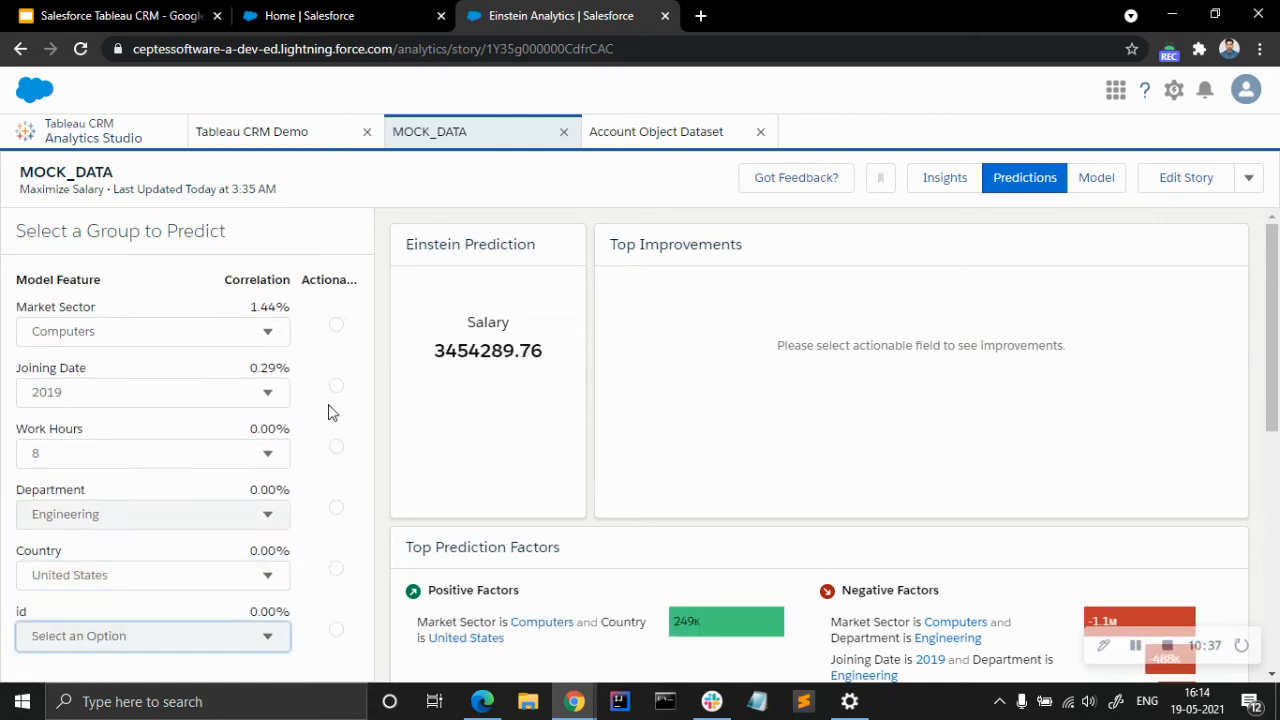
- Make Market Sector the actionable feature and examine the top improvements, prediction factors and Predicted Salary by Market Sector chart
click(337, 326)
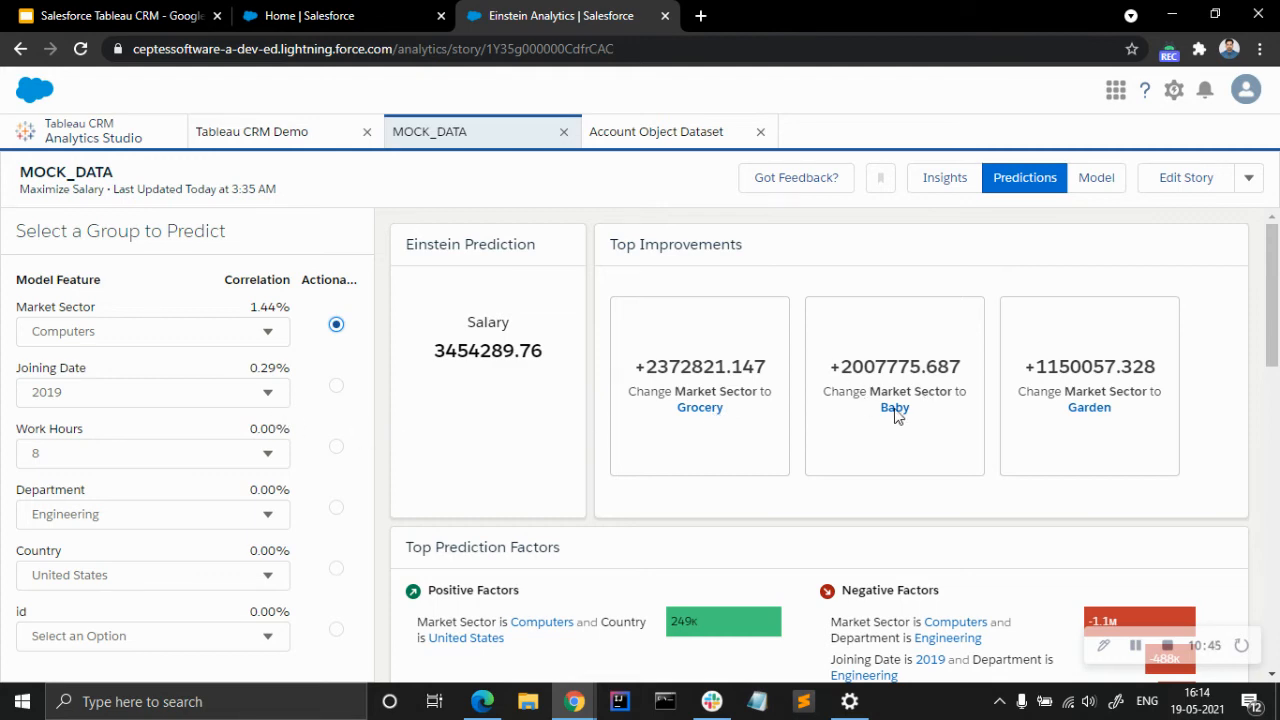
scroll(560, 560, down, 5)
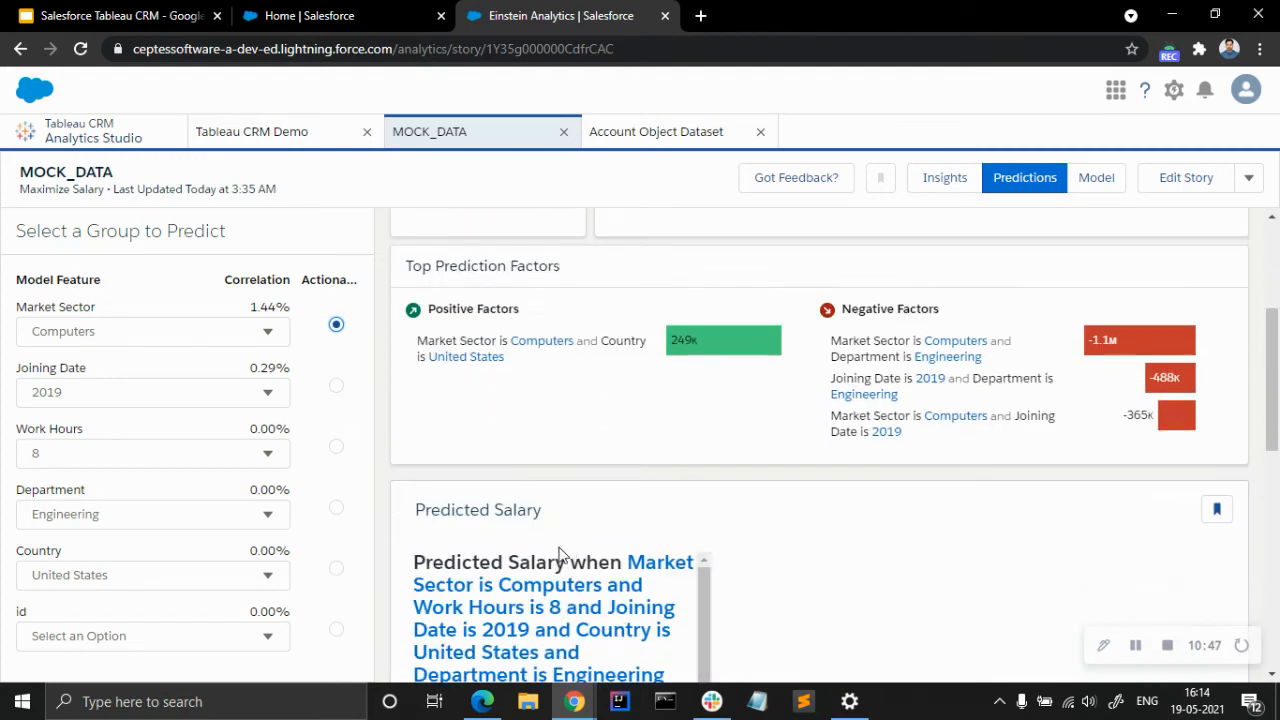
scroll(575, 540, up, 2)
scroll(580, 530, down, 6)
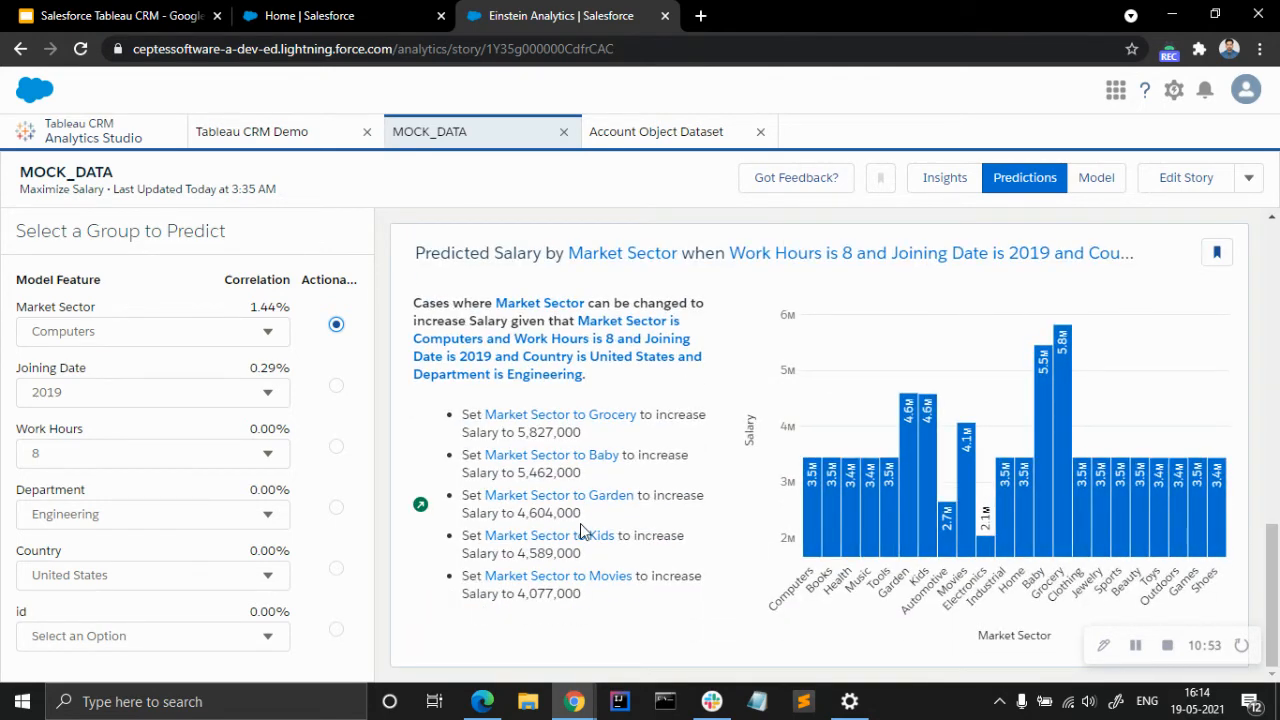
scroll(671, 445, up, 2)
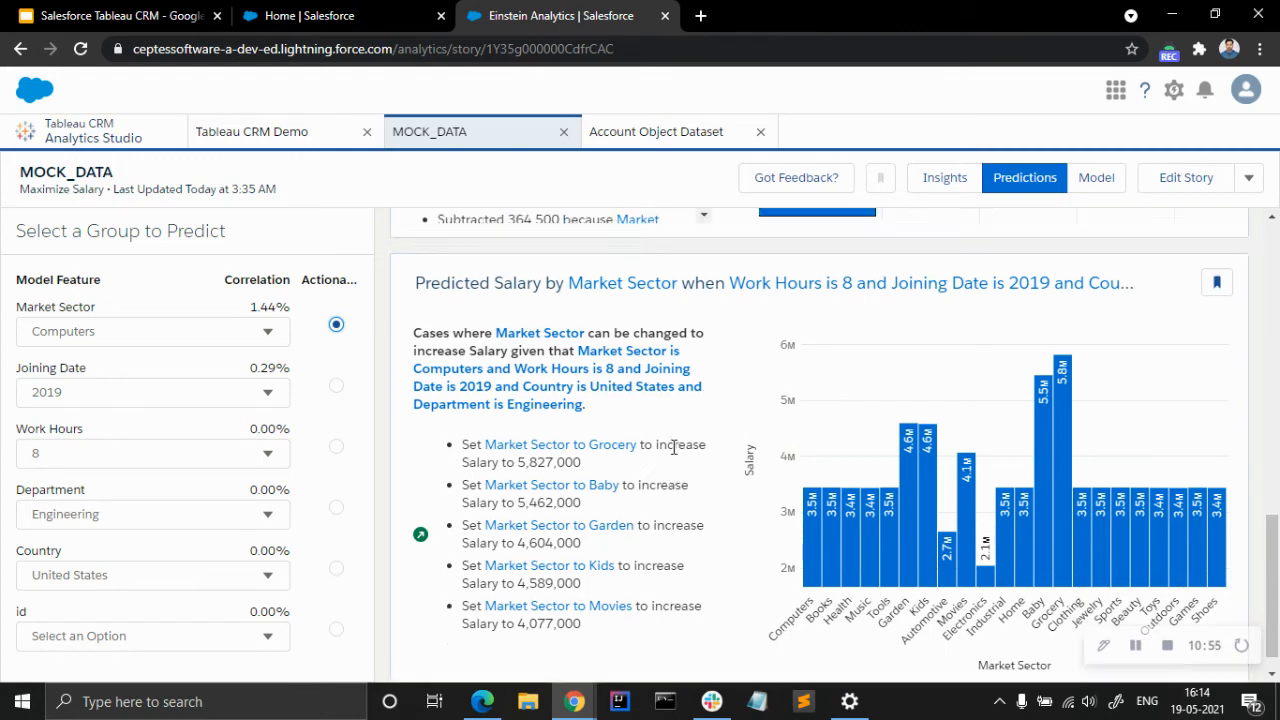
scroll(466, 491, down, 1)
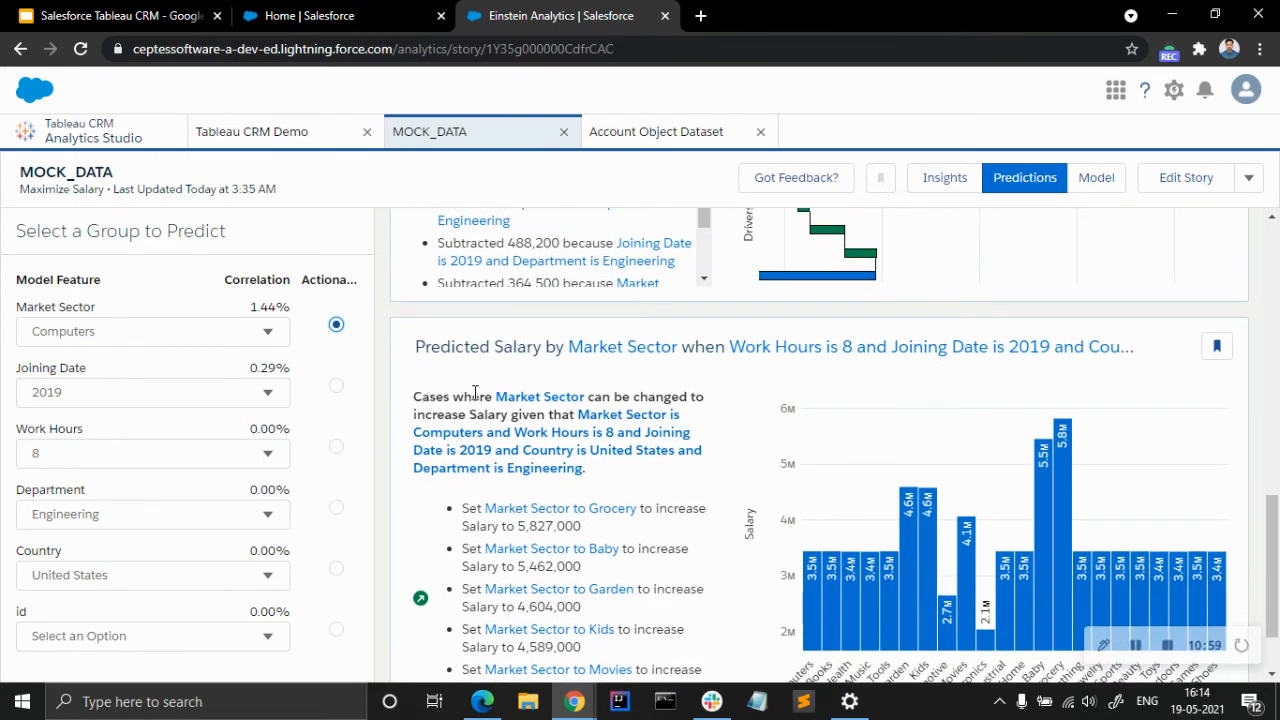
scroll(580, 405, down, 1)
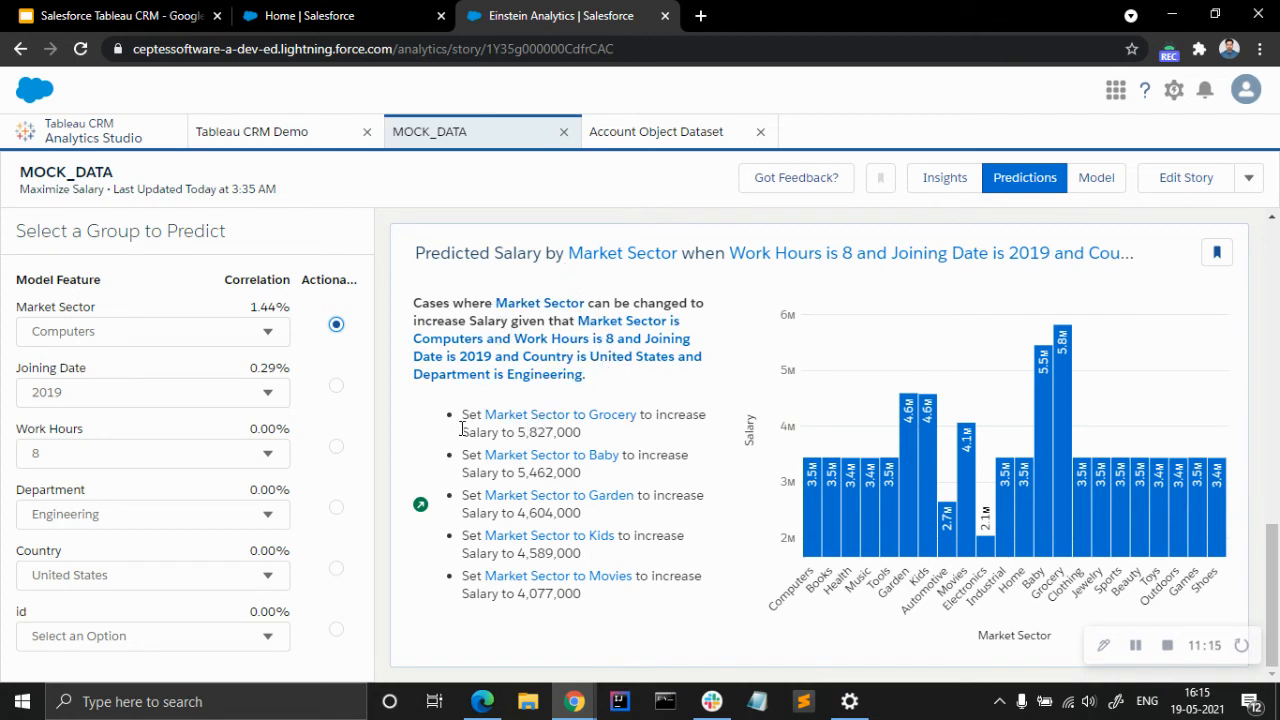
- Compare the Predicted Salary breakdown with the suggested Market Sector changes and the Einstein prediction
scroll(662, 490, up, 10)
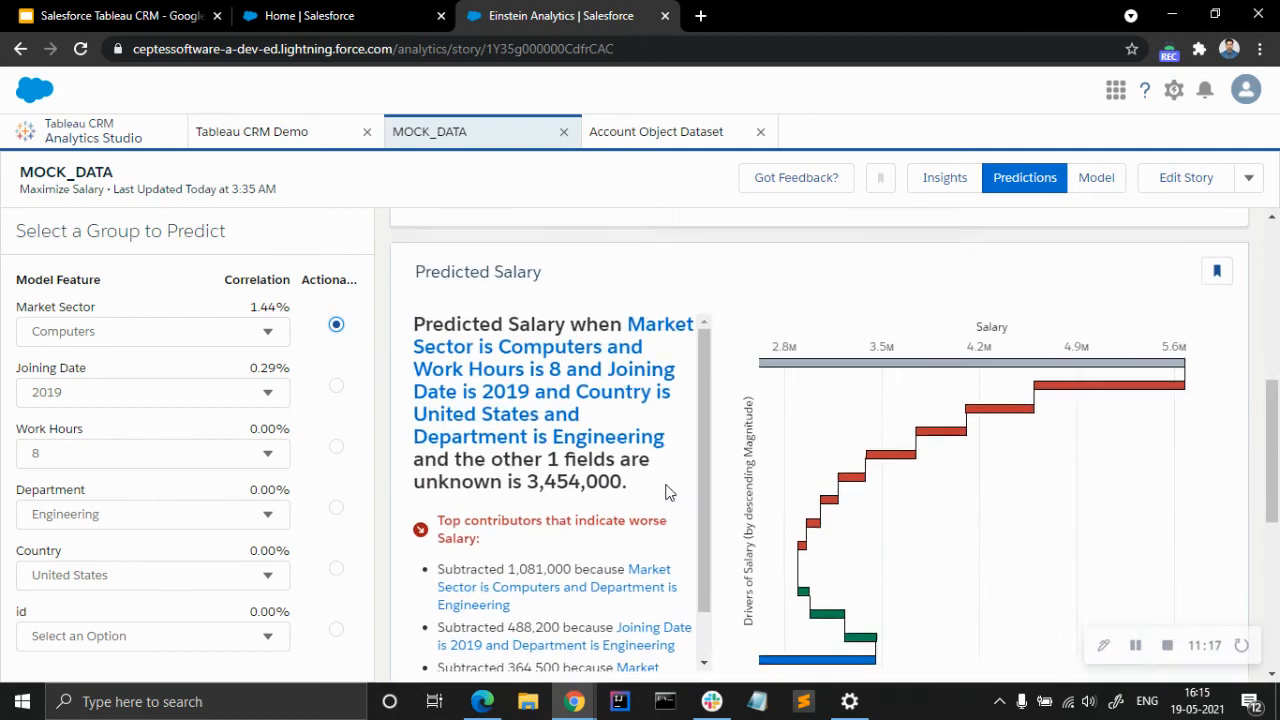
scroll(870, 532, down, 4)
scroll(870, 532, down, 5)
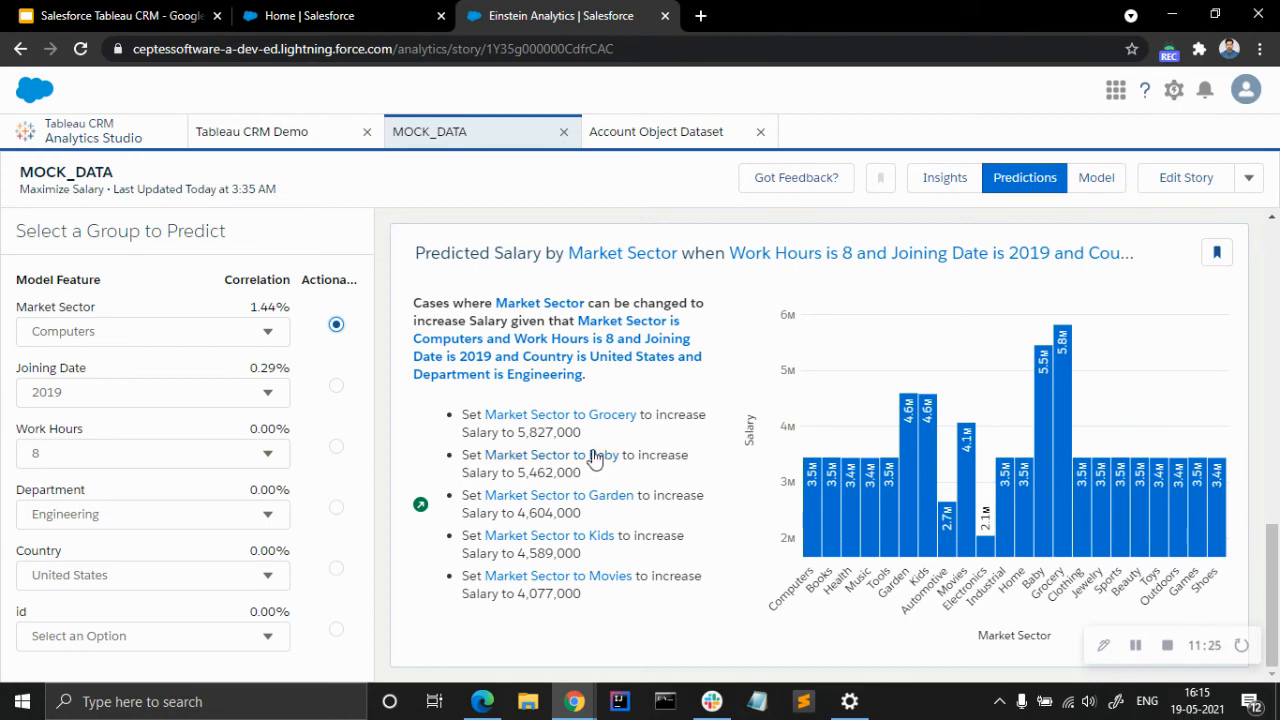
scroll(591, 452, up, 3)
scroll(592, 454, down, 3)
scroll(630, 420, up, 3)
scroll(638, 422, up, 5)
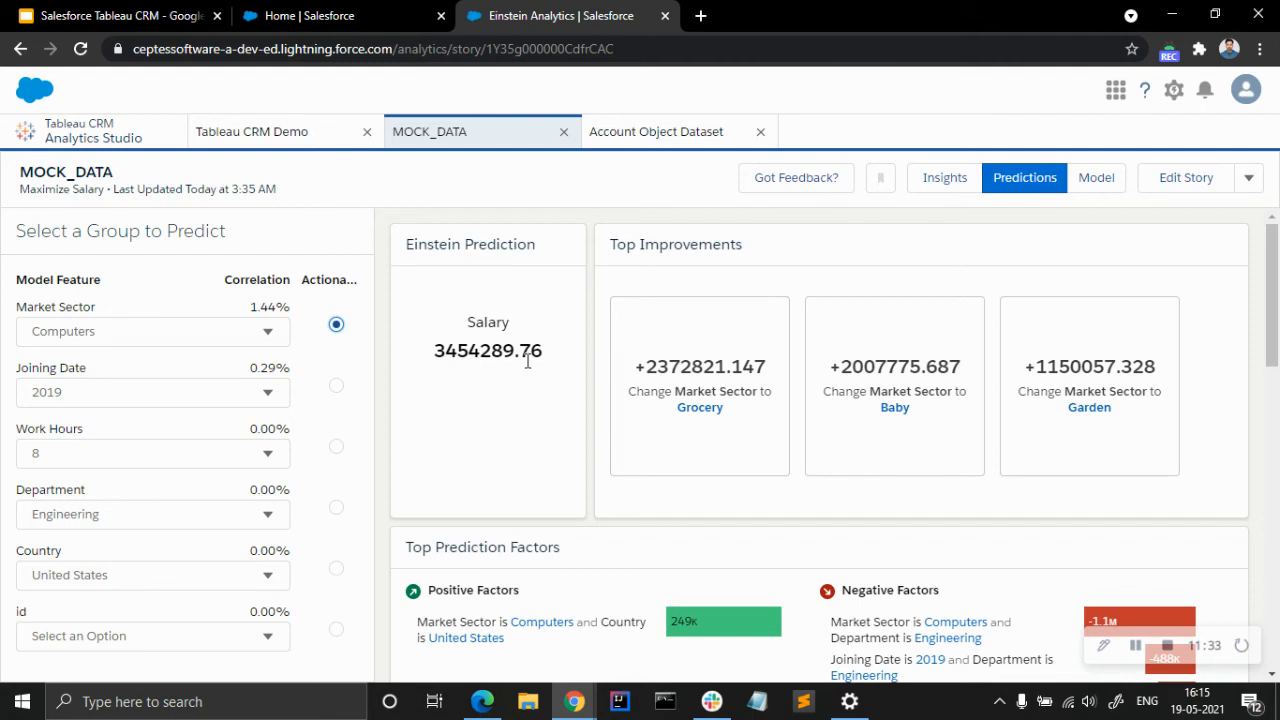
- Examine the Salary model's overview, including its model accuracy and pre-deploy checks
click(1082, 190)
scroll(610, 438, down, 3)
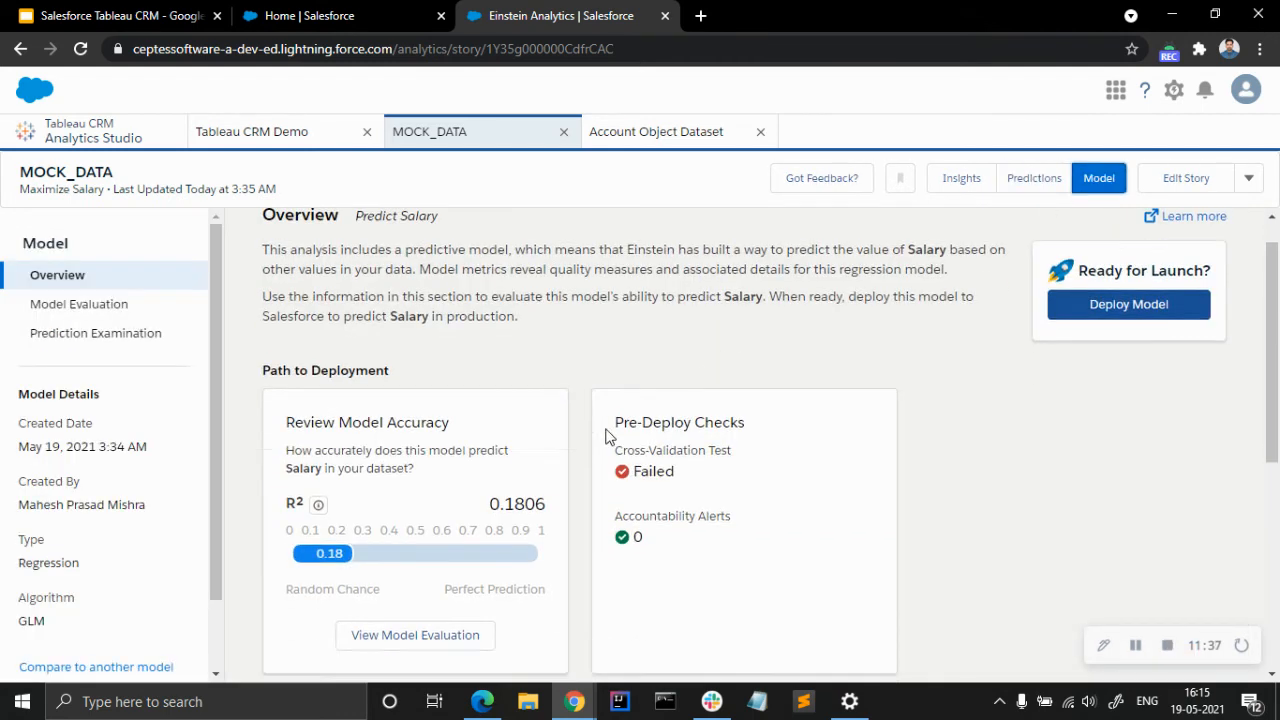
scroll(390, 524, down, 2)
scroll(594, 520, up, 5)
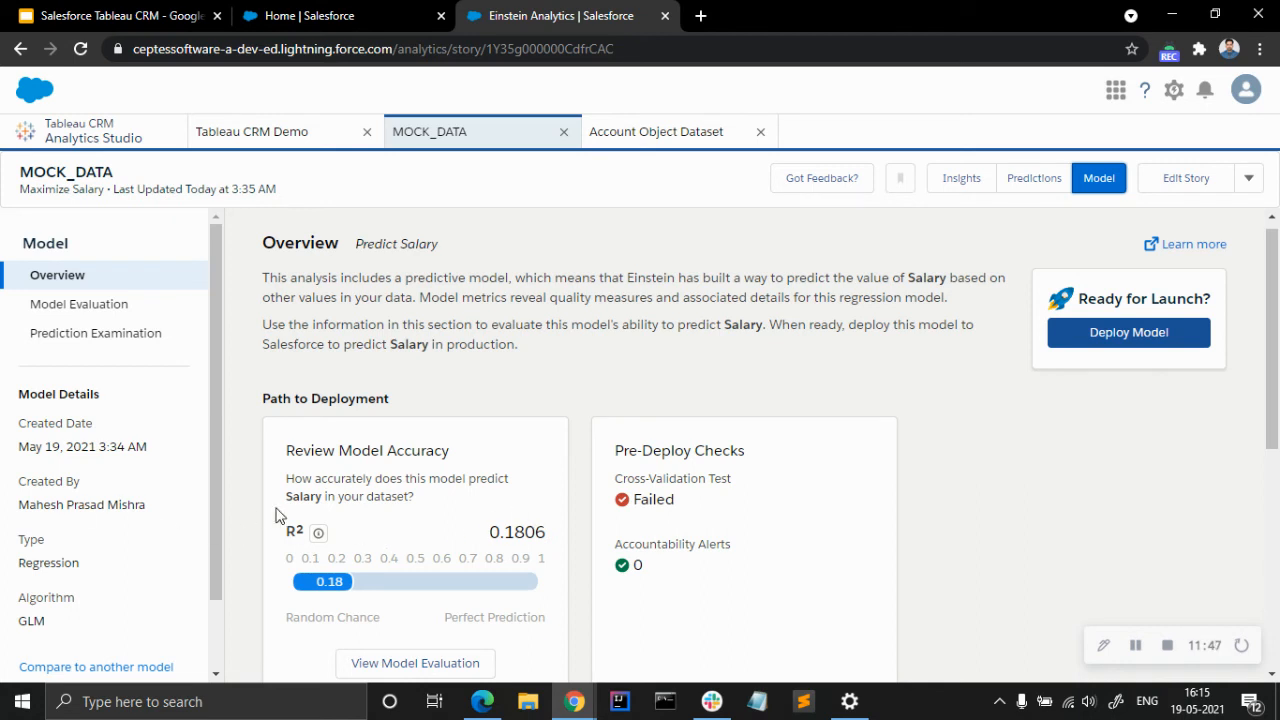
- View the model's R code through the converters list and predict function, and close it
scroll(192, 640, down, 1)
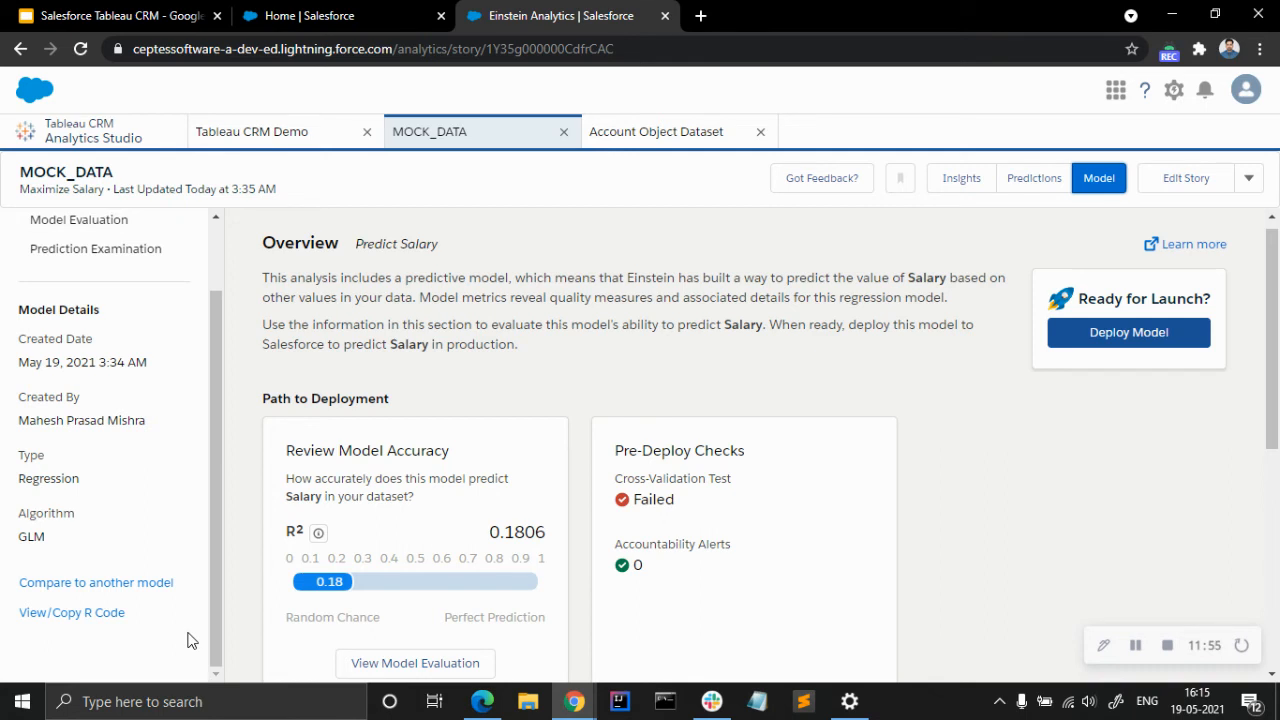
click(86, 617)
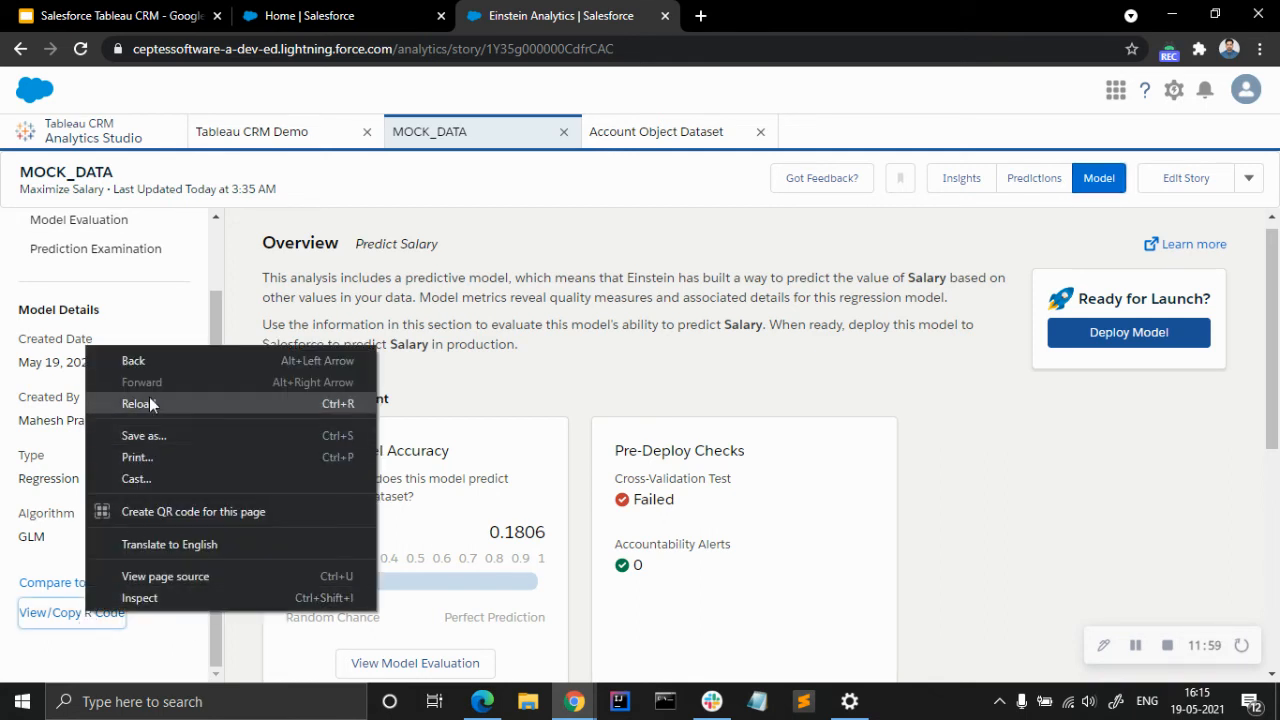
click(64, 612)
scroll(603, 440, down, 15)
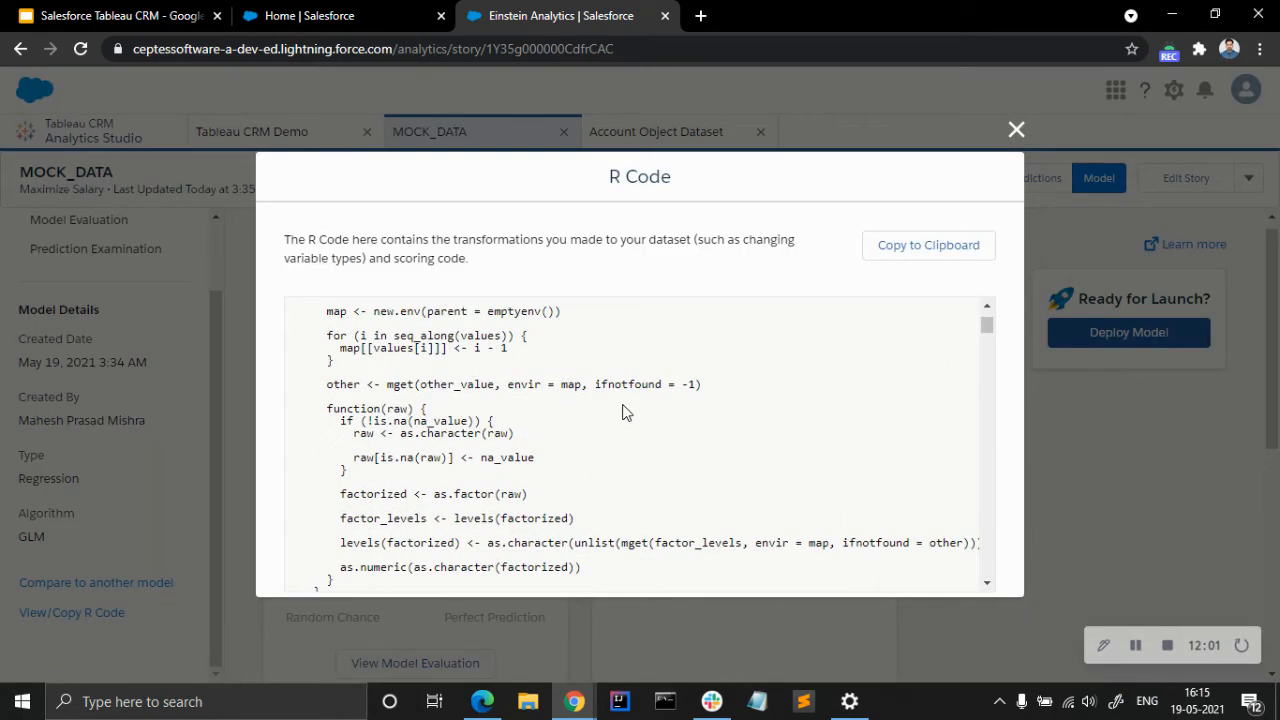
scroll(662, 414, down, 20)
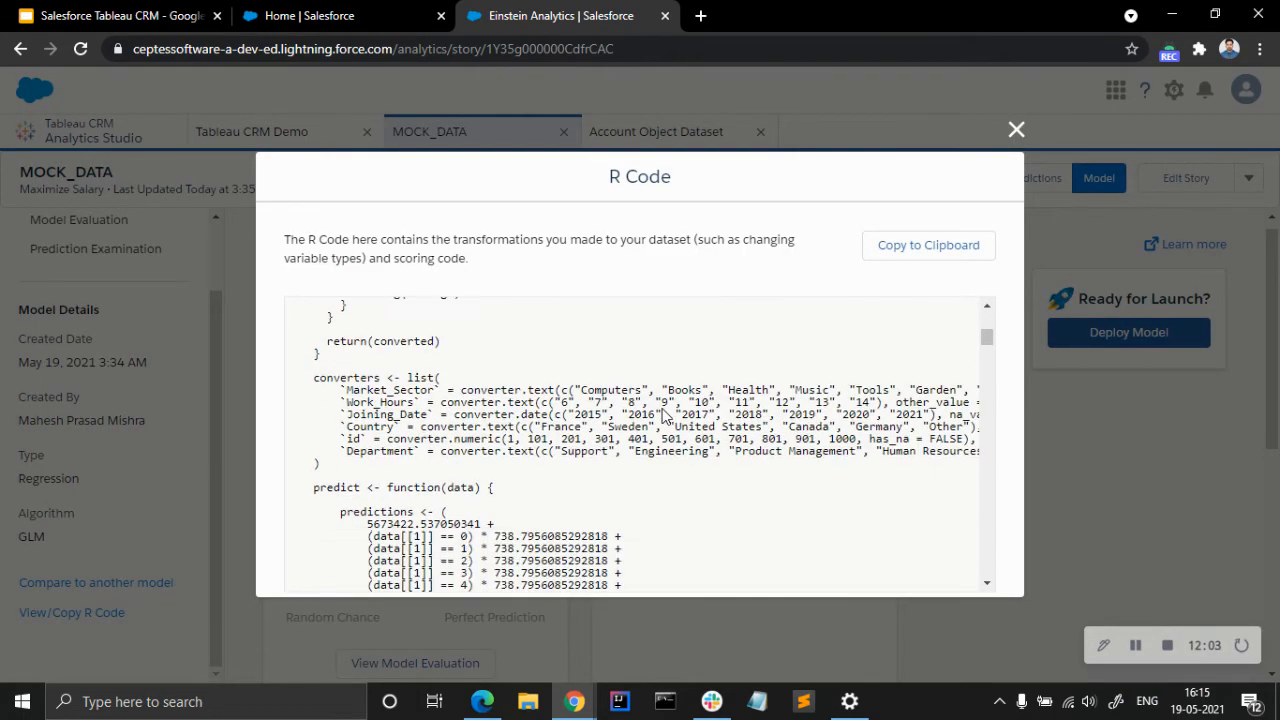
click(1016, 129)
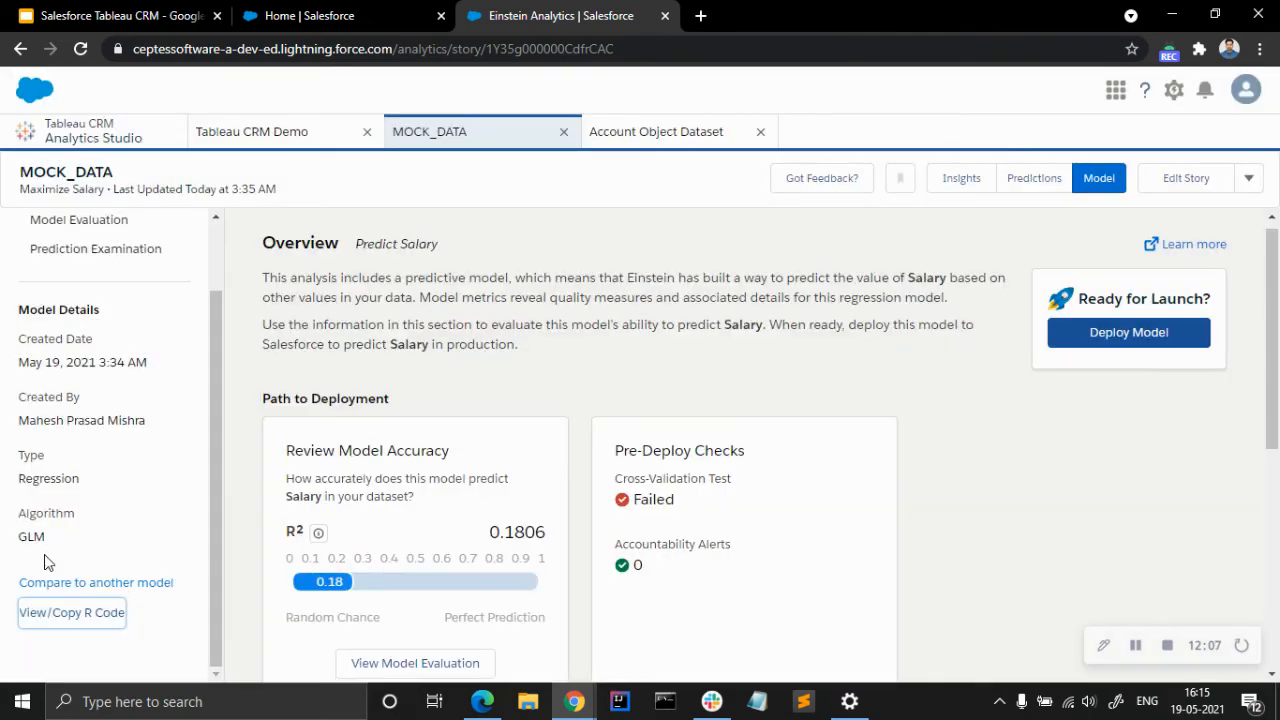
- Check which models are available for comparison with the MOCK_DATA Maximize Salary model, and close the comparison
click(93, 583)
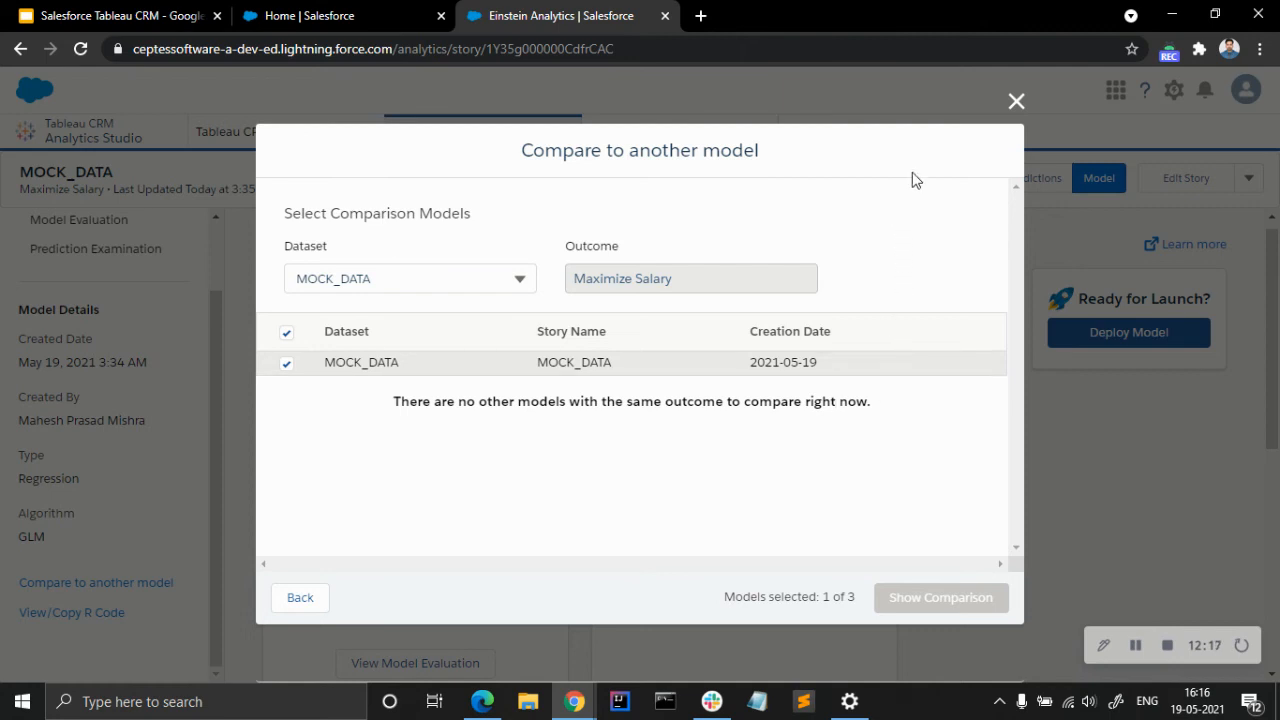
click(1016, 103)
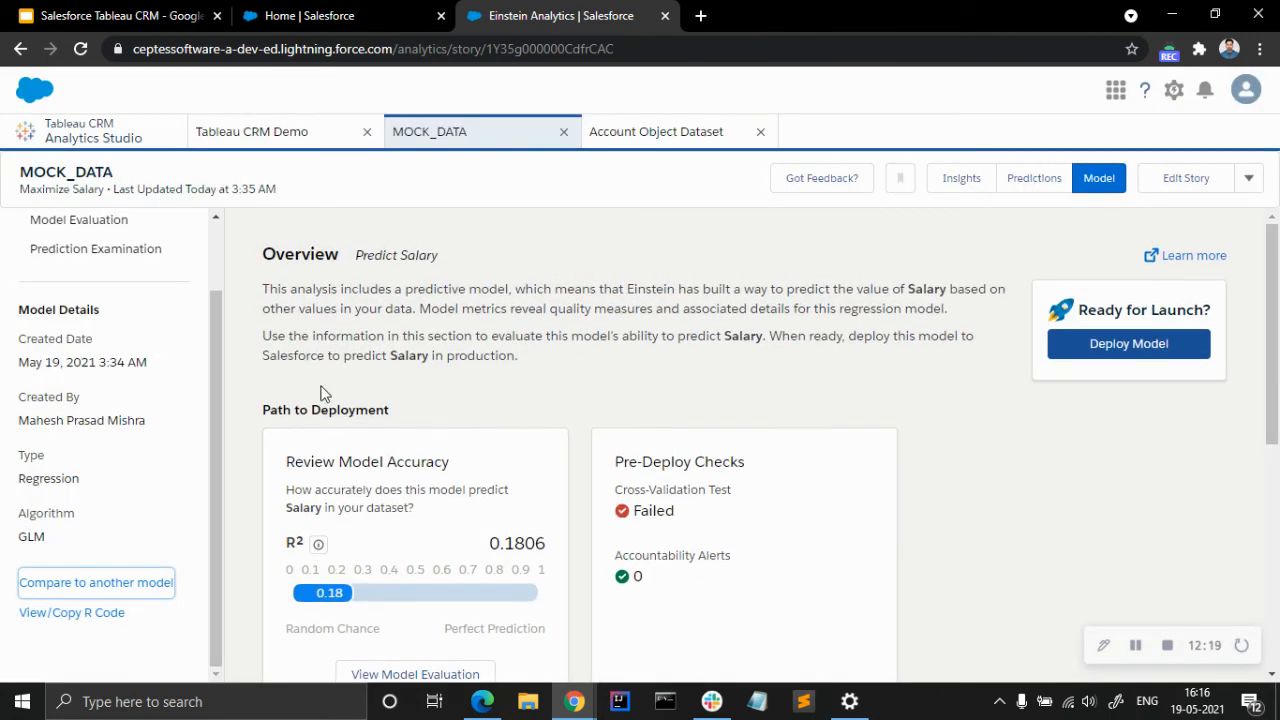
- Examine the Salary model's overall performance evaluation, including the Predicted vs Actual scatter plot and the QQ plot for standardized residuals
scroll(117, 383, up, 2)
click(122, 316)
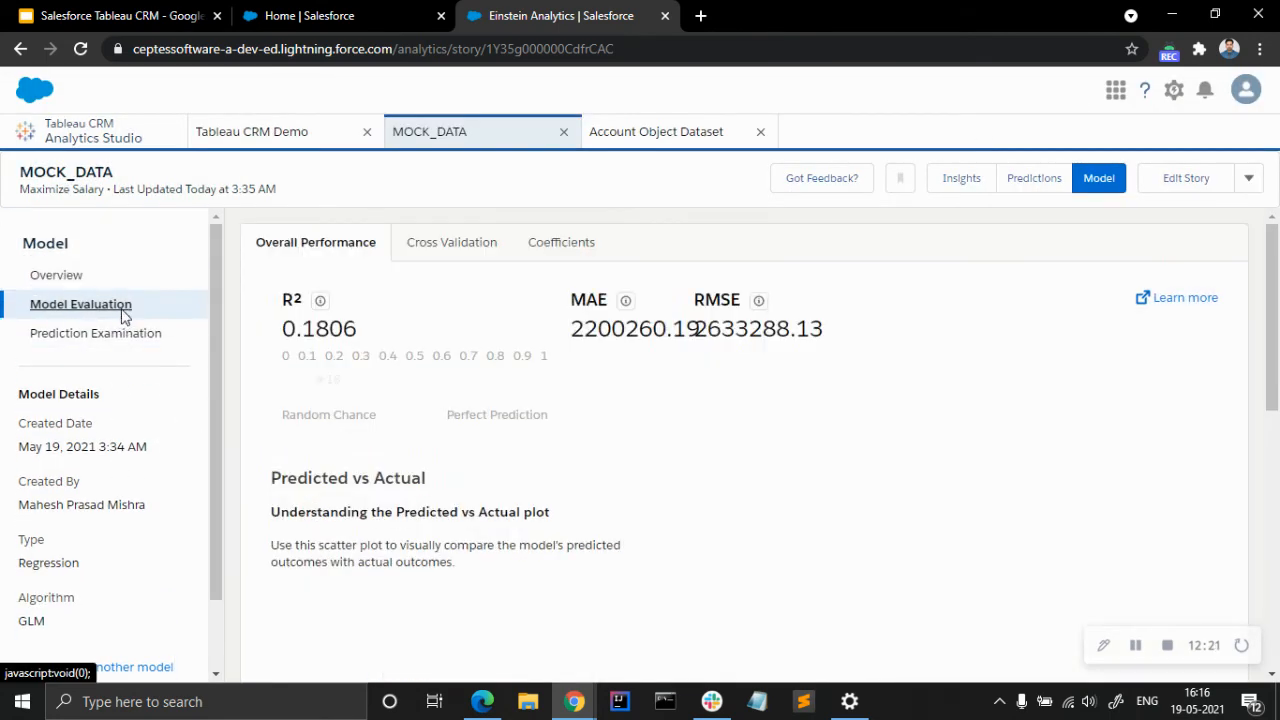
scroll(929, 437, down, 3)
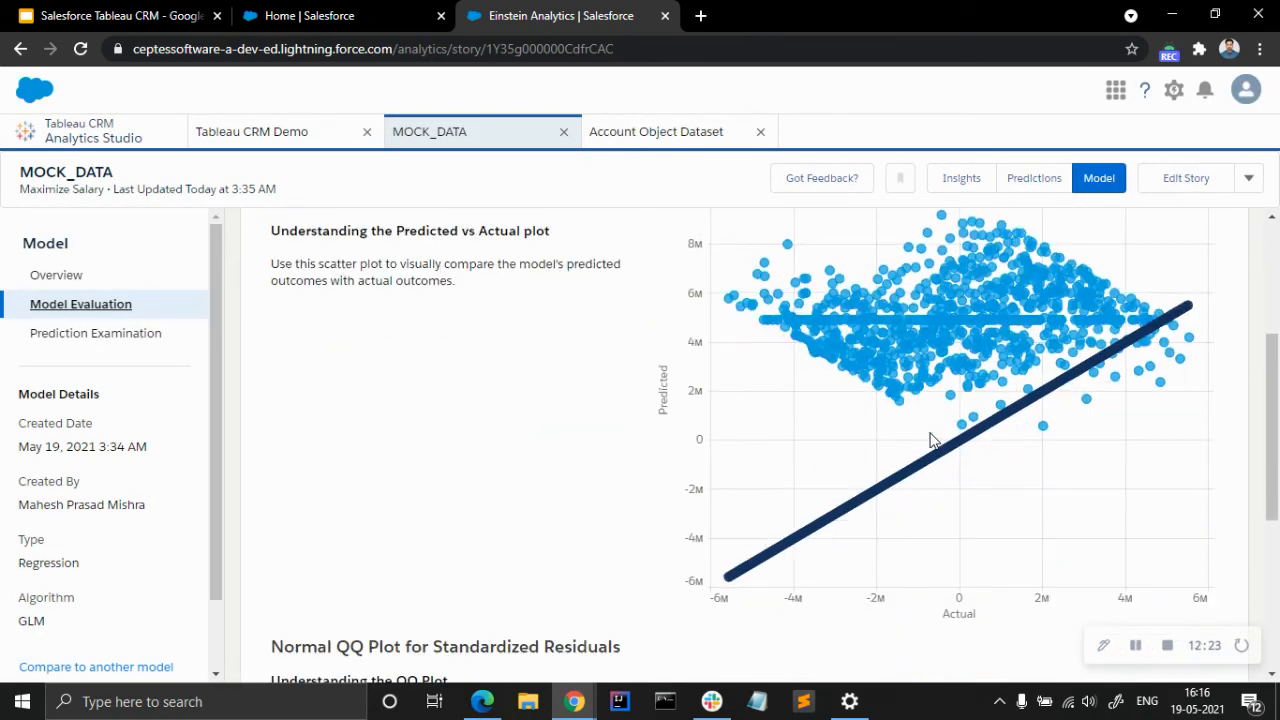
scroll(929, 437, down, 1)
scroll(930, 440, up, 2)
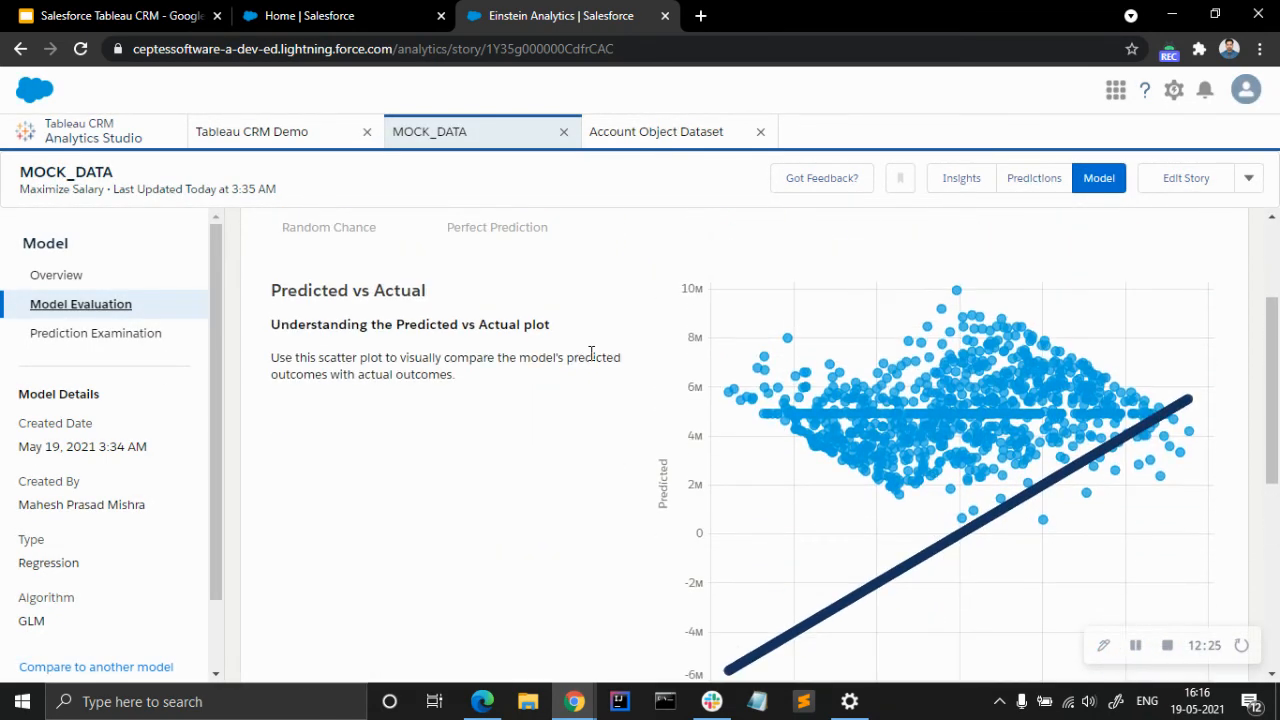
scroll(900, 464, down, 2)
scroll(1090, 481, up, 2)
scroll(1090, 481, down, 1)
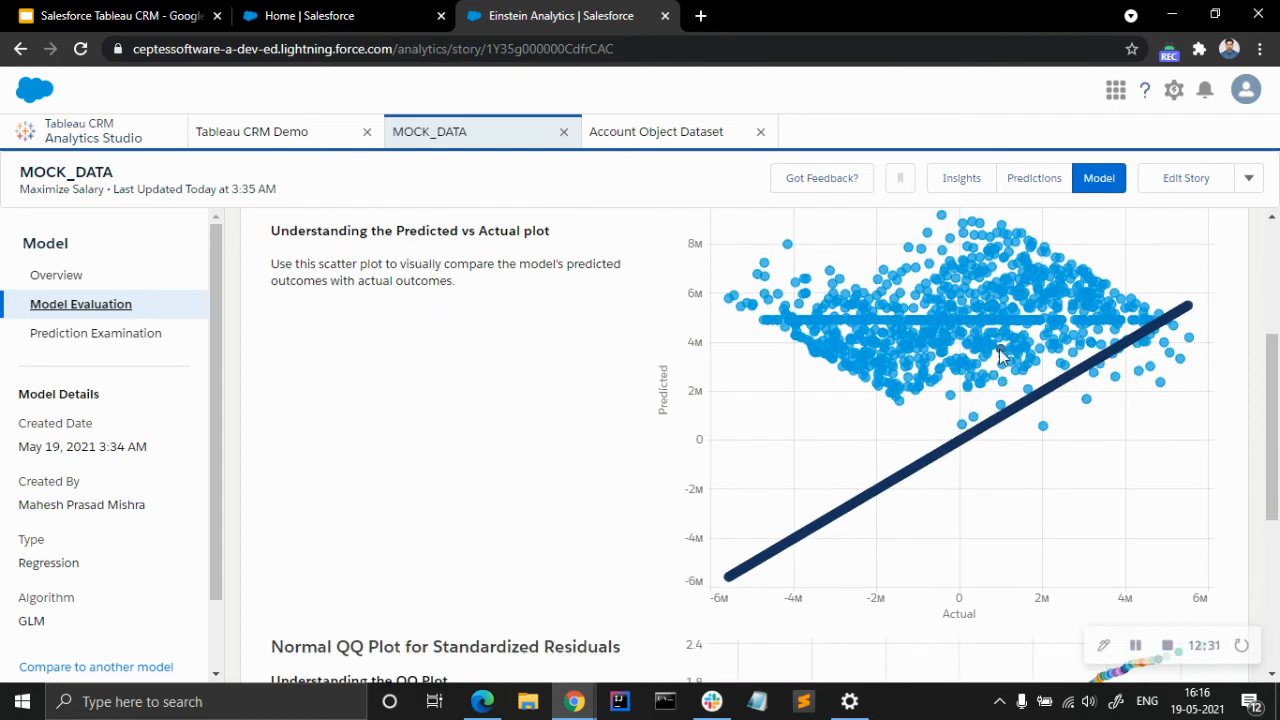
mouse_move(1002, 356)
mouse_move(874, 352)
scroll(452, 500, down, 4)
scroll(463, 483, up, 7)
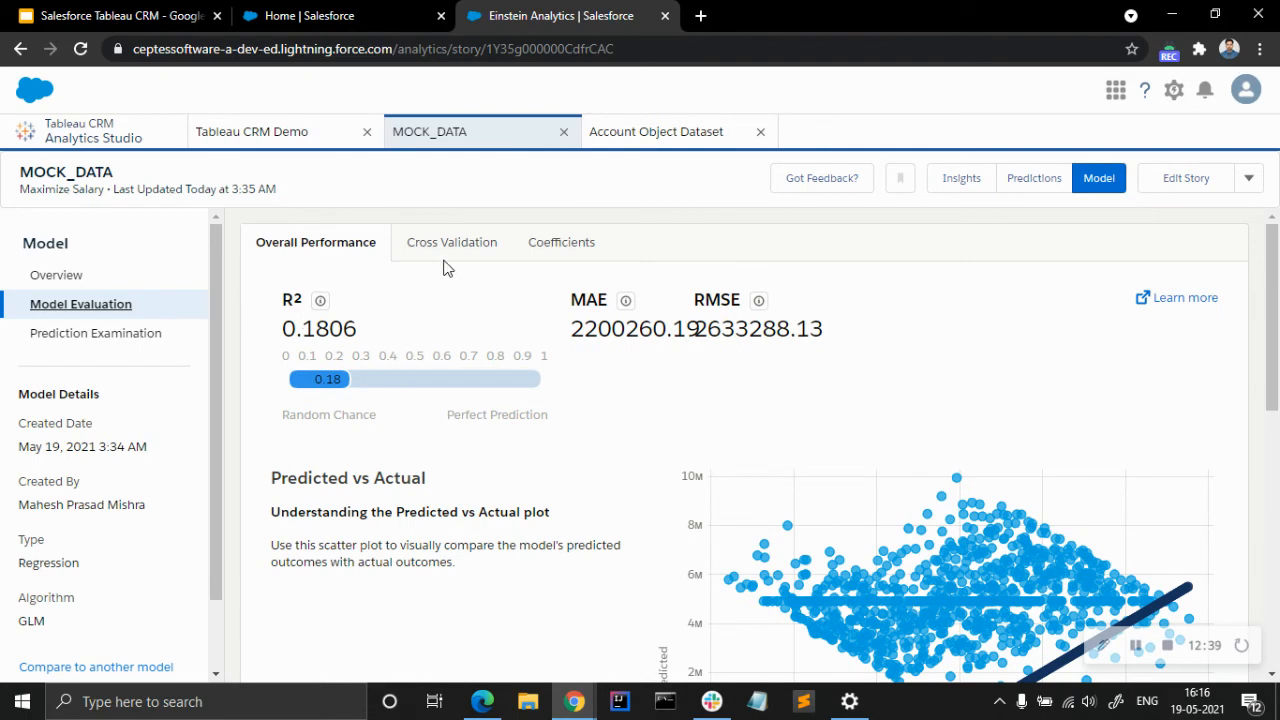
- Examine the 4-fold cross-validation results across the training set, validation set and all four folds
click(450, 248)
scroll(420, 400, down, 1)
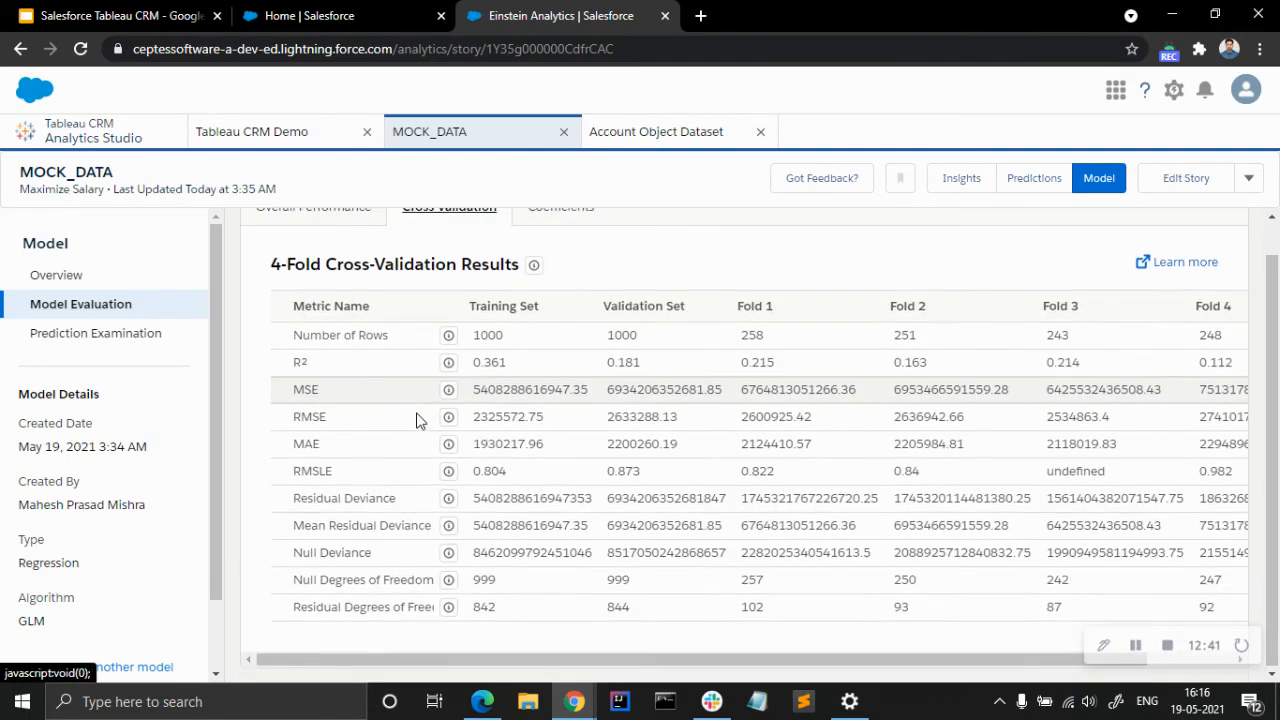
drag(701, 656, 915, 656)
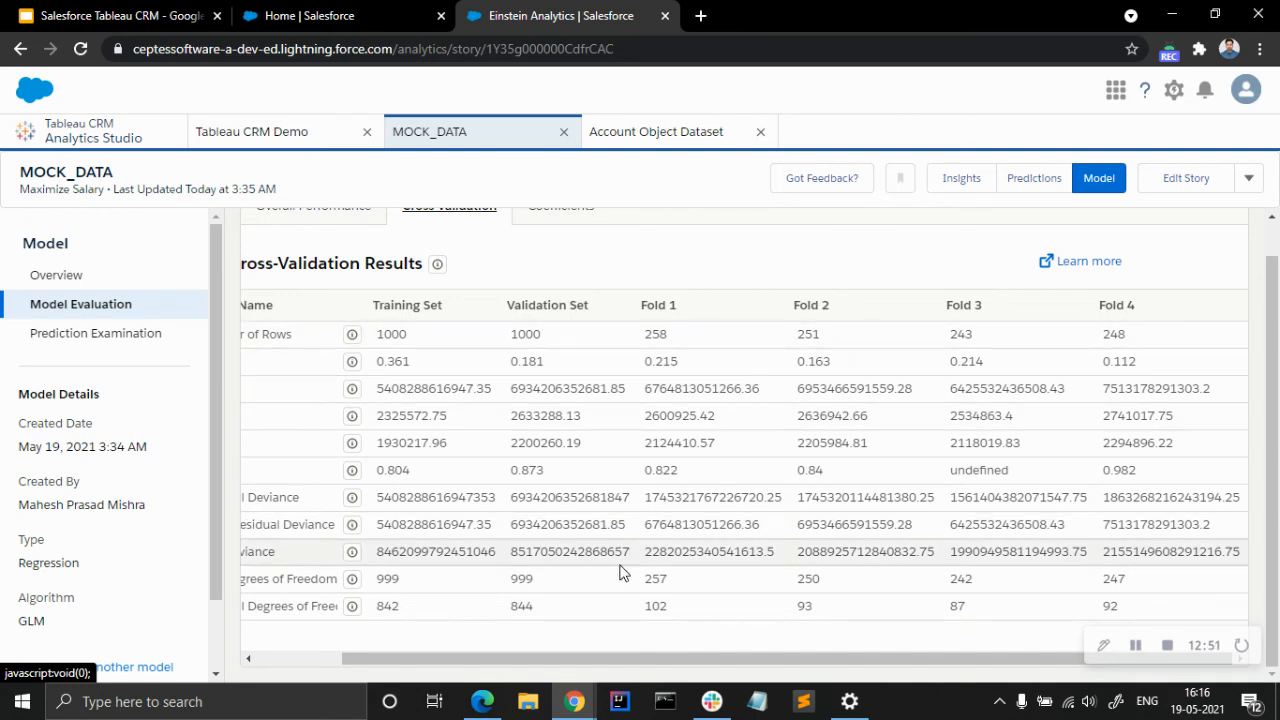
drag(646, 658, 457, 658)
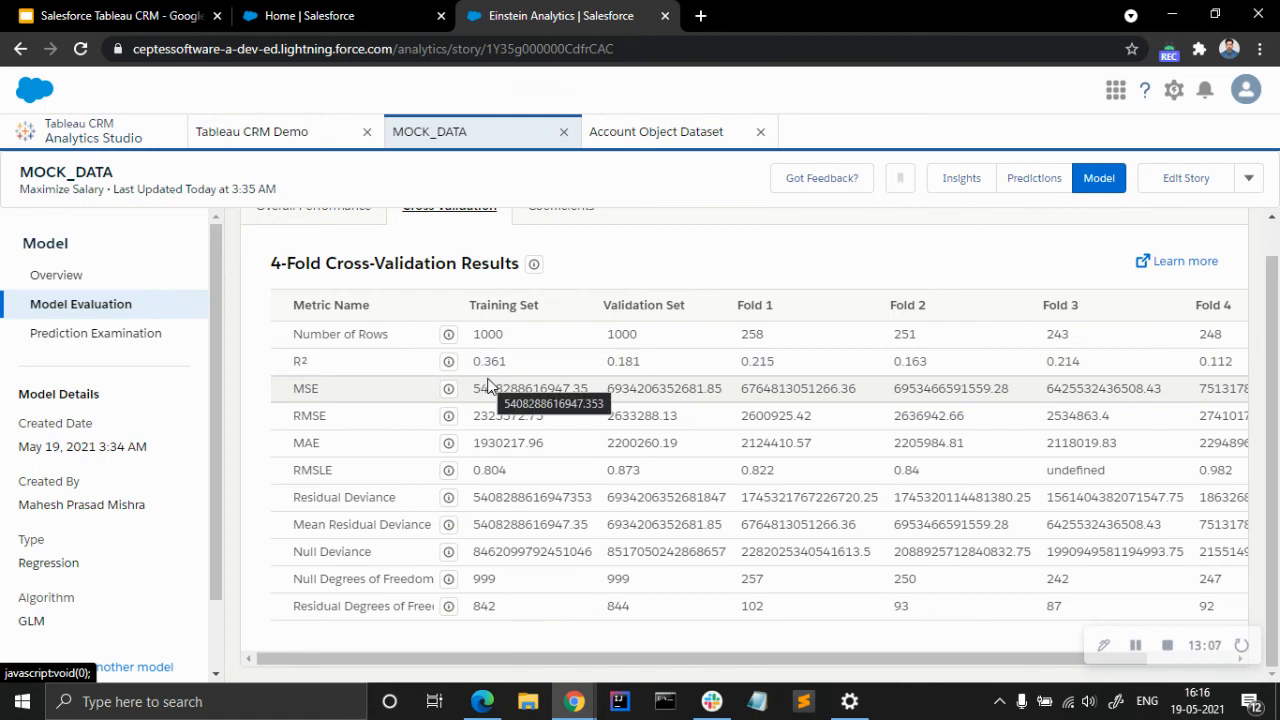
- View the model coefficients and return through the cross-validation results to the overall performance metrics
scroll(490, 385, up, 1)
click(571, 248)
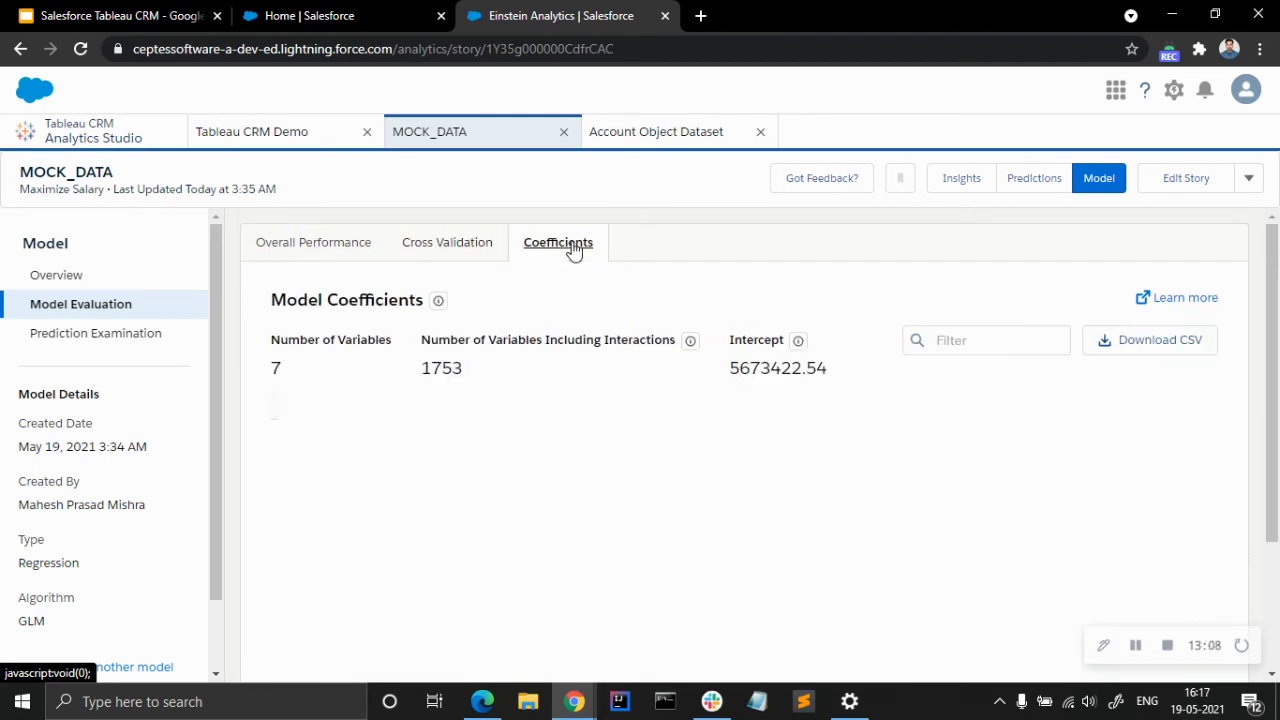
click(490, 258)
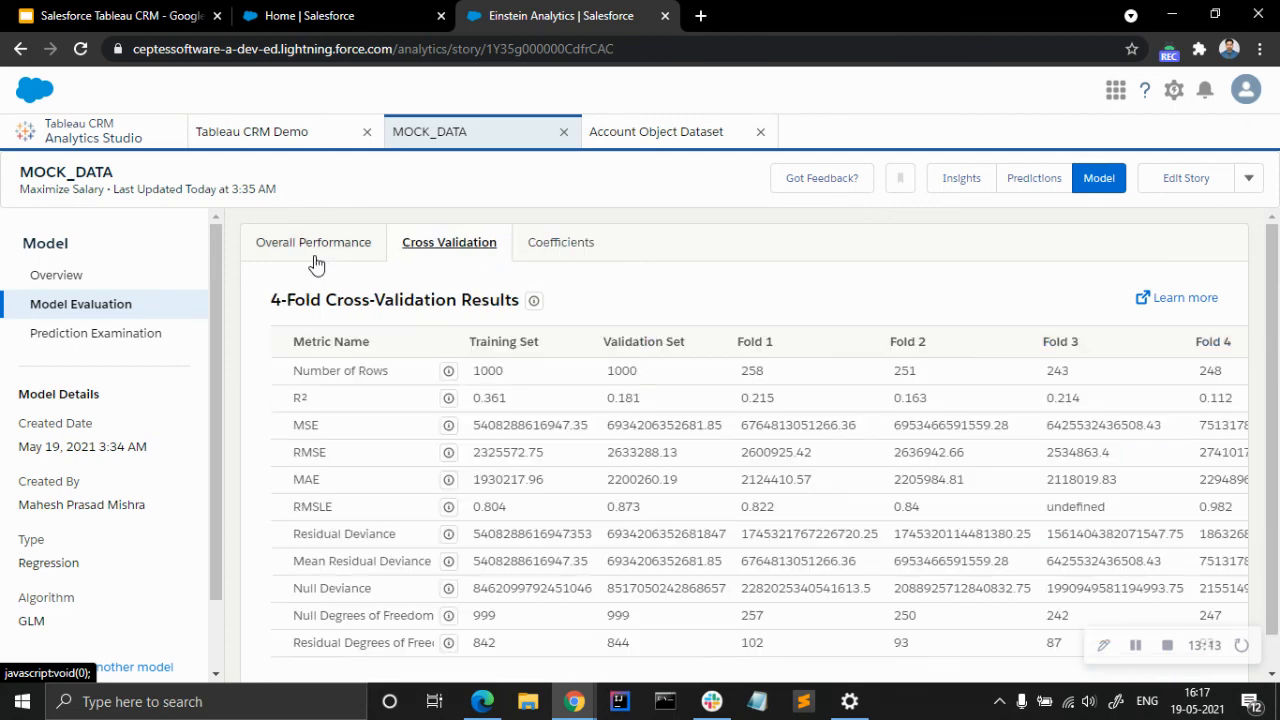
click(315, 262)
scroll(110, 590, down, 1)
scroll(148, 590, up, 1)
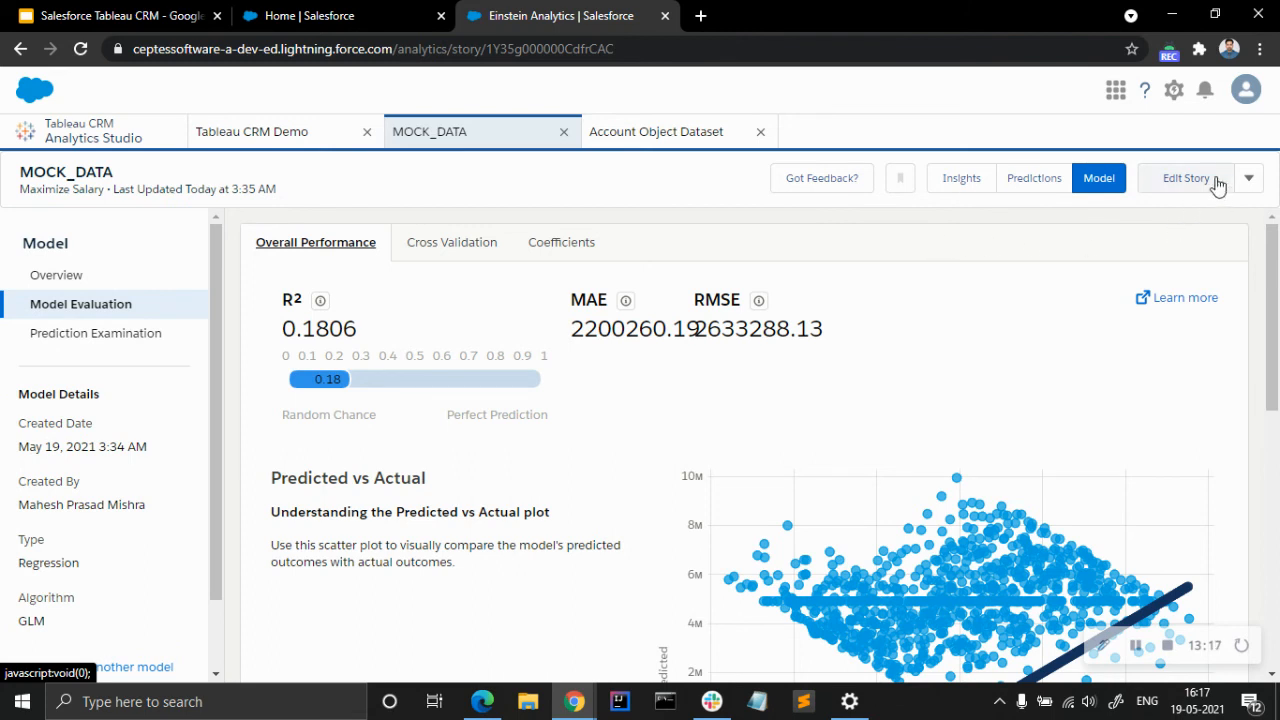
- Open the MOCK_DATA story for editing and set its predictive model algorithm to XGBoost
click(1247, 179)
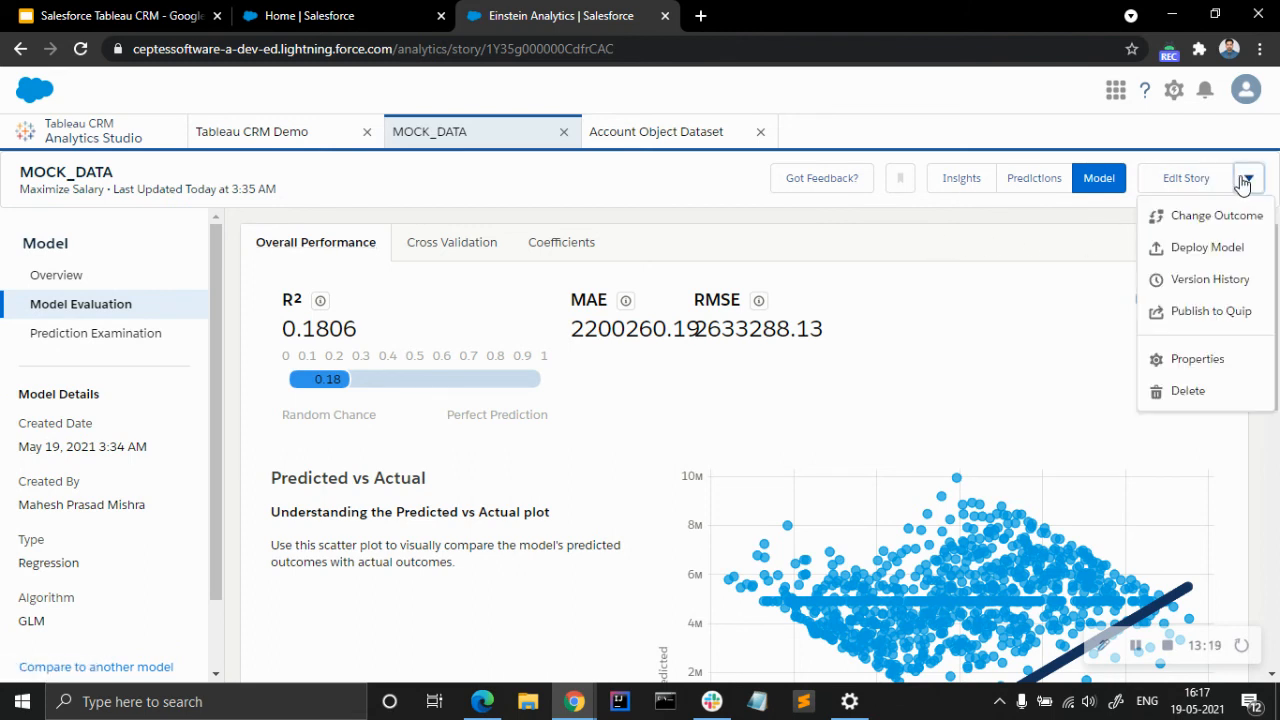
click(1188, 184)
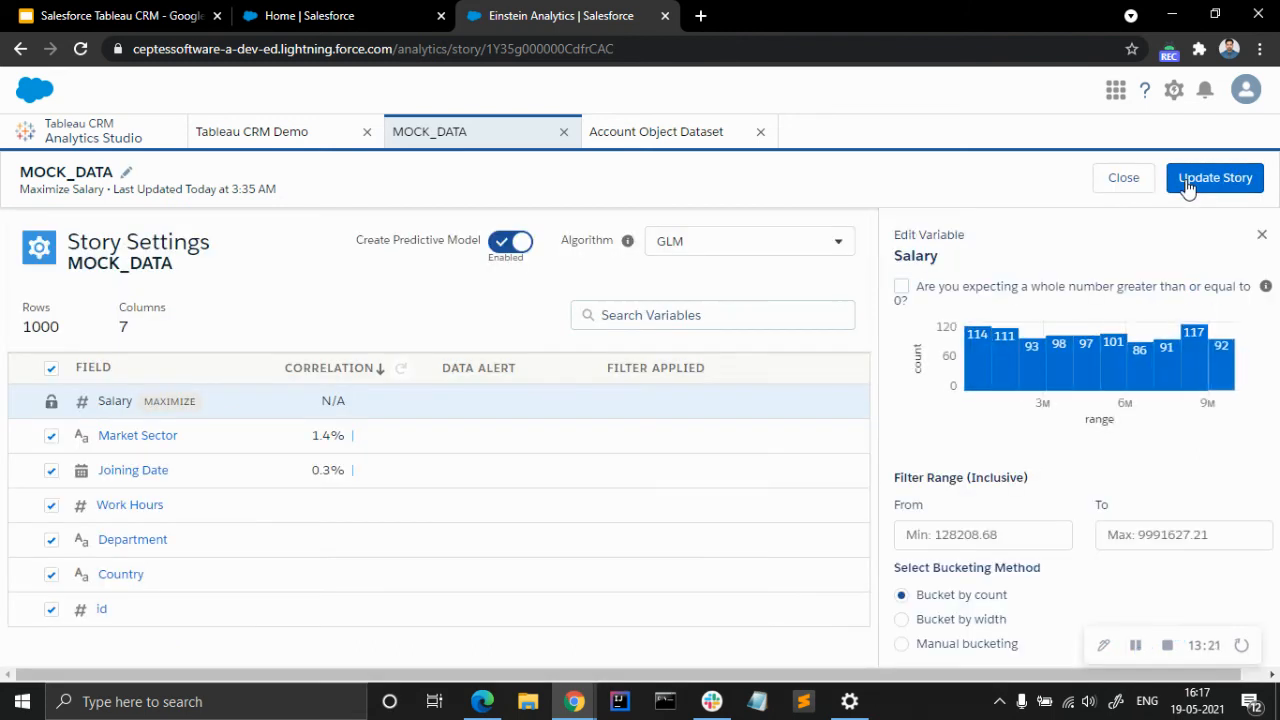
click(753, 249)
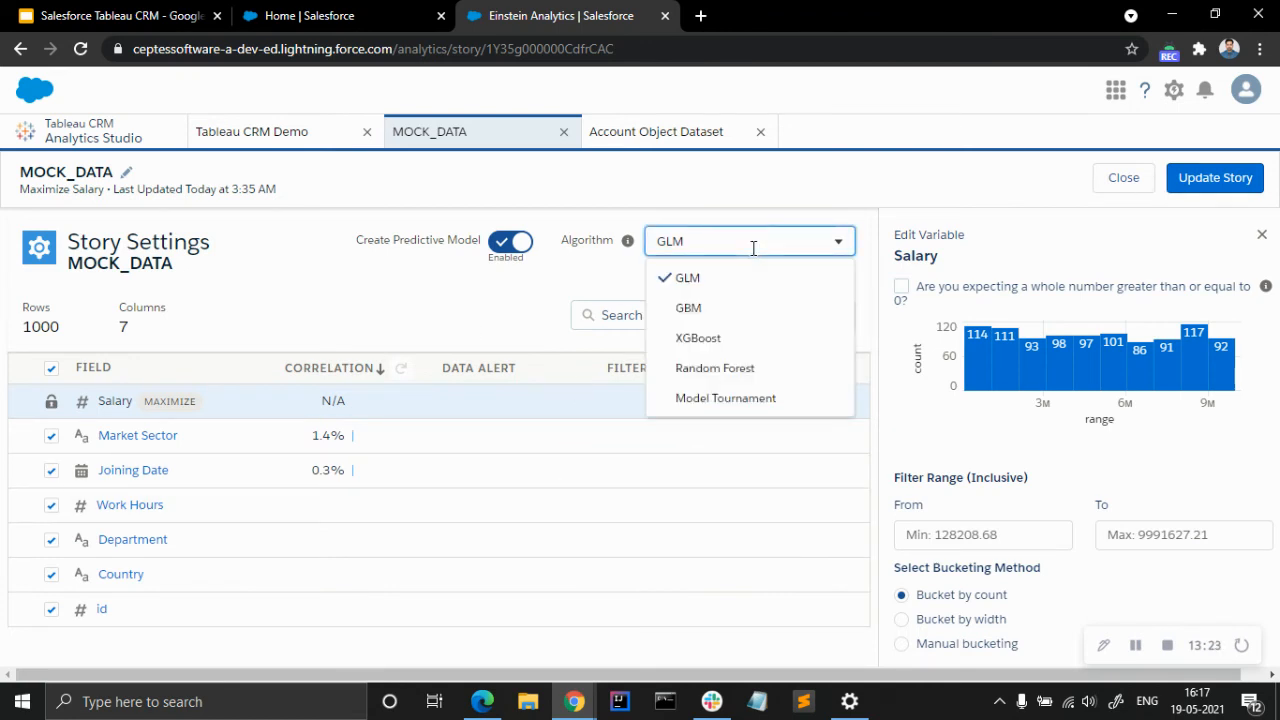
click(741, 340)
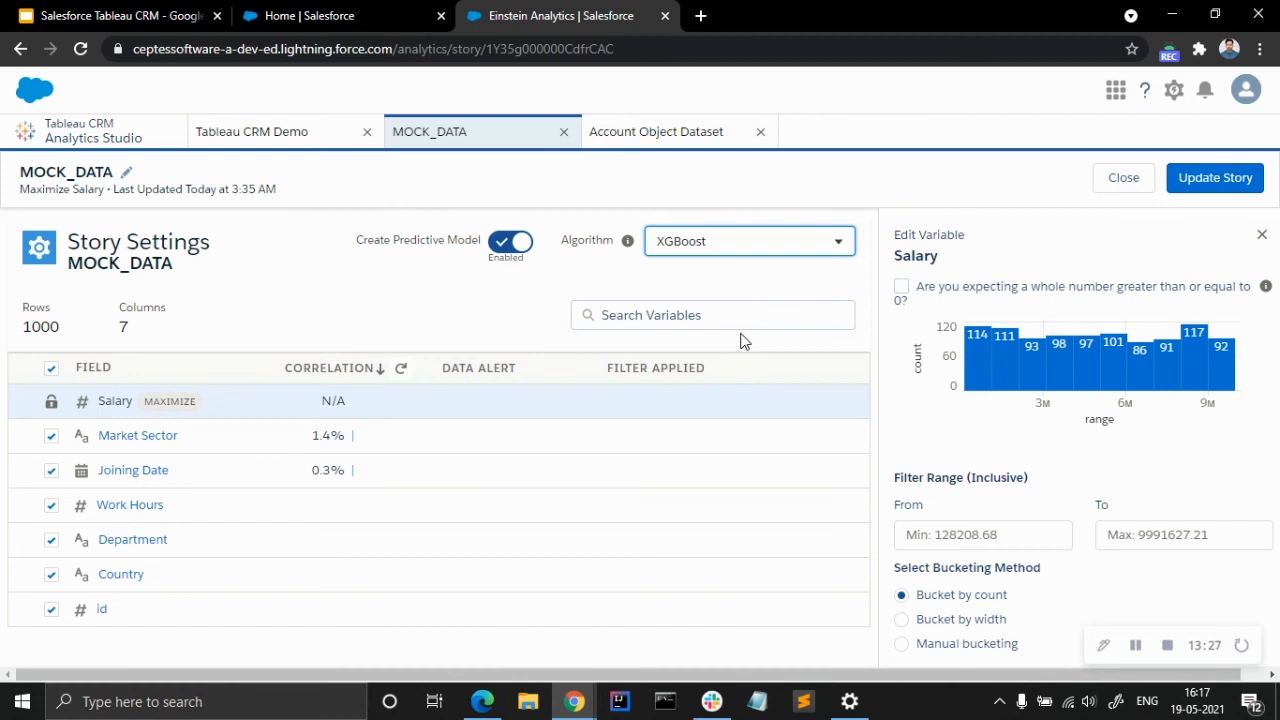
- Update the story with the version description "XgBoost"
click(1212, 178)
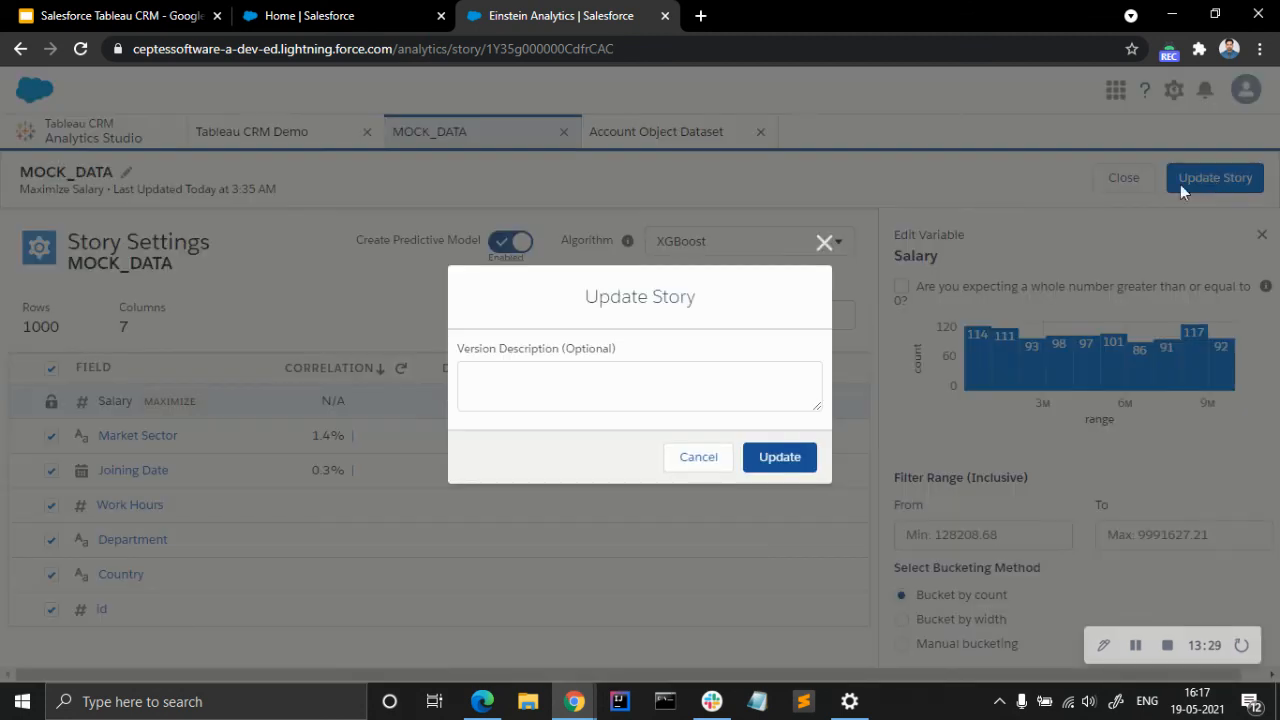
click(550, 385)
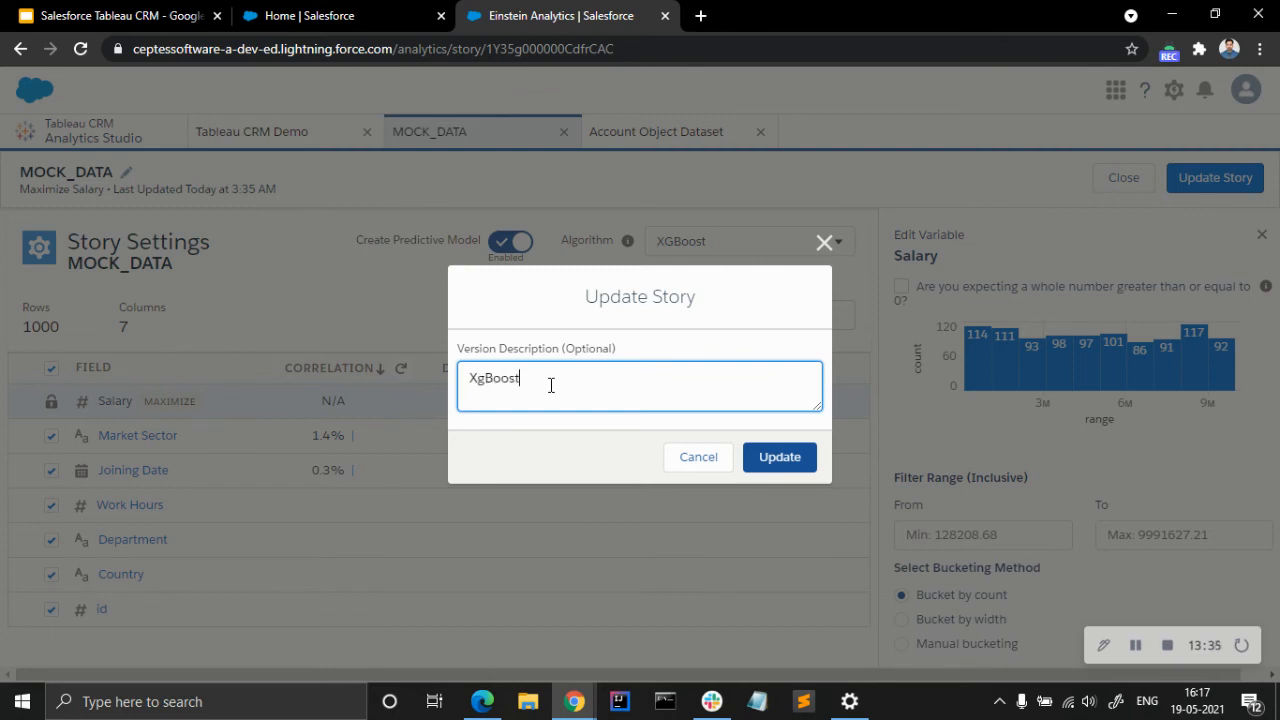
click(798, 466)
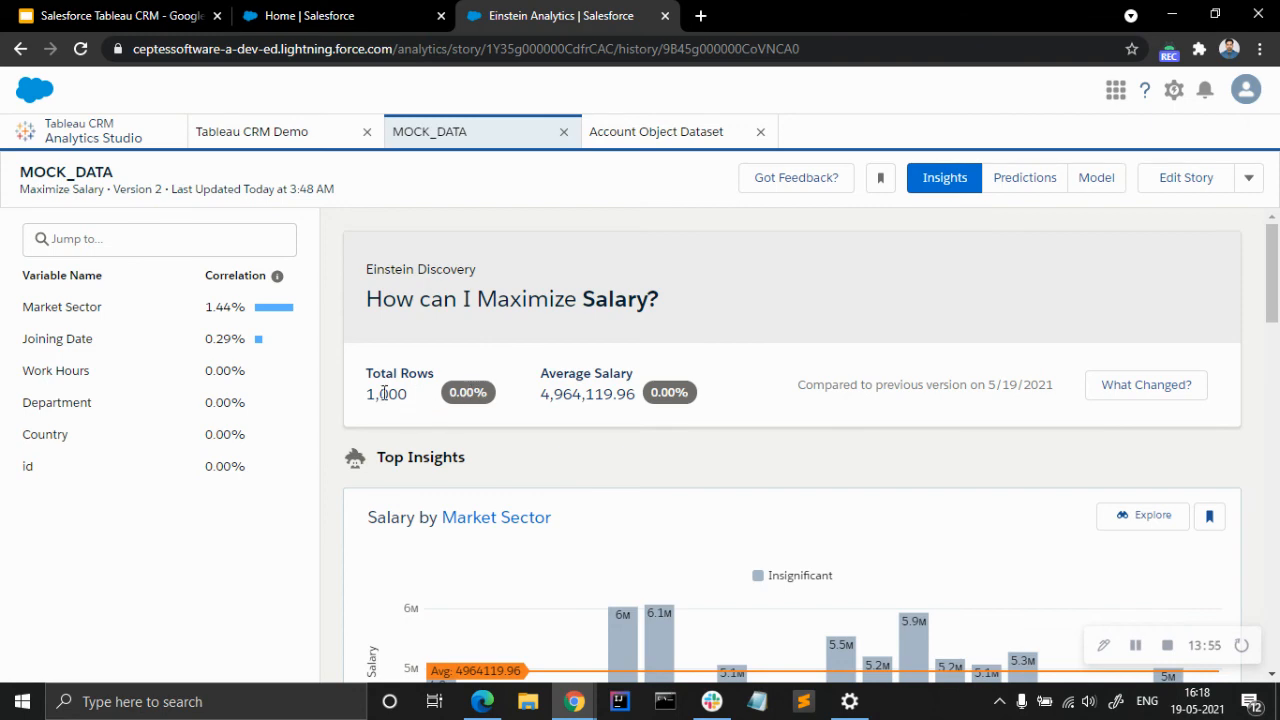
- Review the updated story's summary and top insights, including the Salary by Market Sector chart
scroll(764, 412, down, 2)
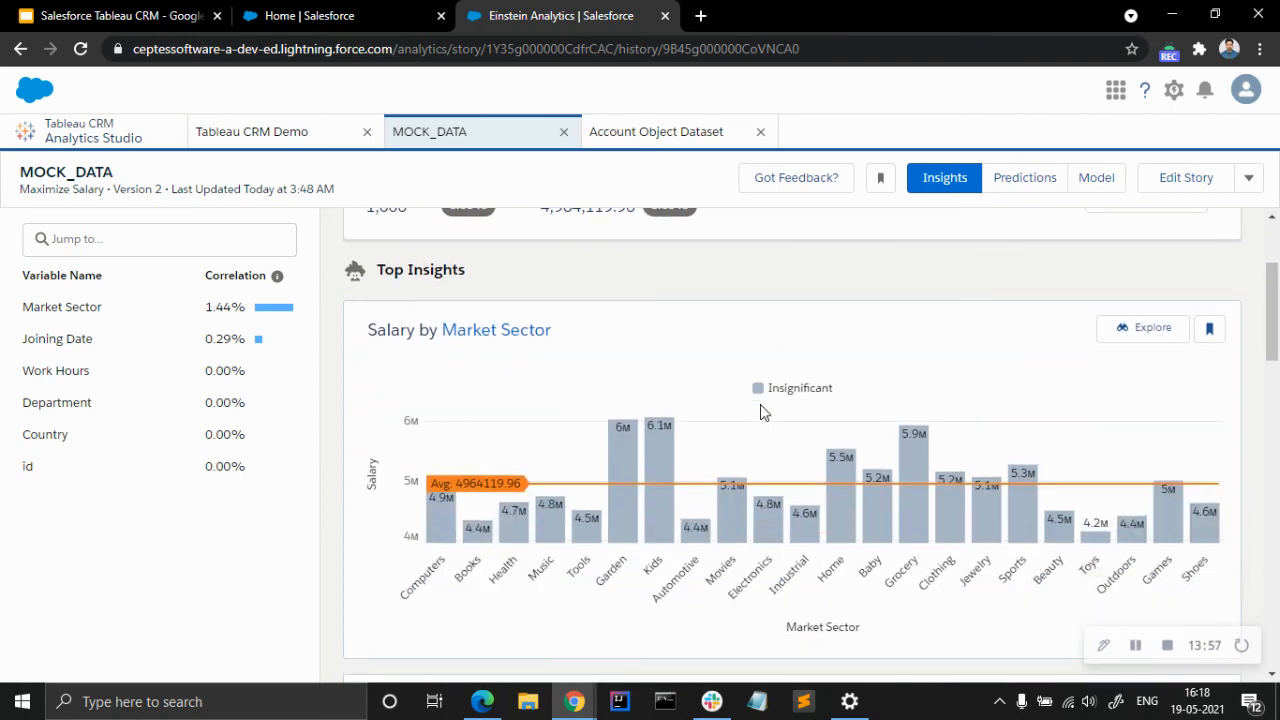
scroll(760, 412, up, 2)
scroll(738, 398, down, 3)
scroll(735, 390, up, 3)
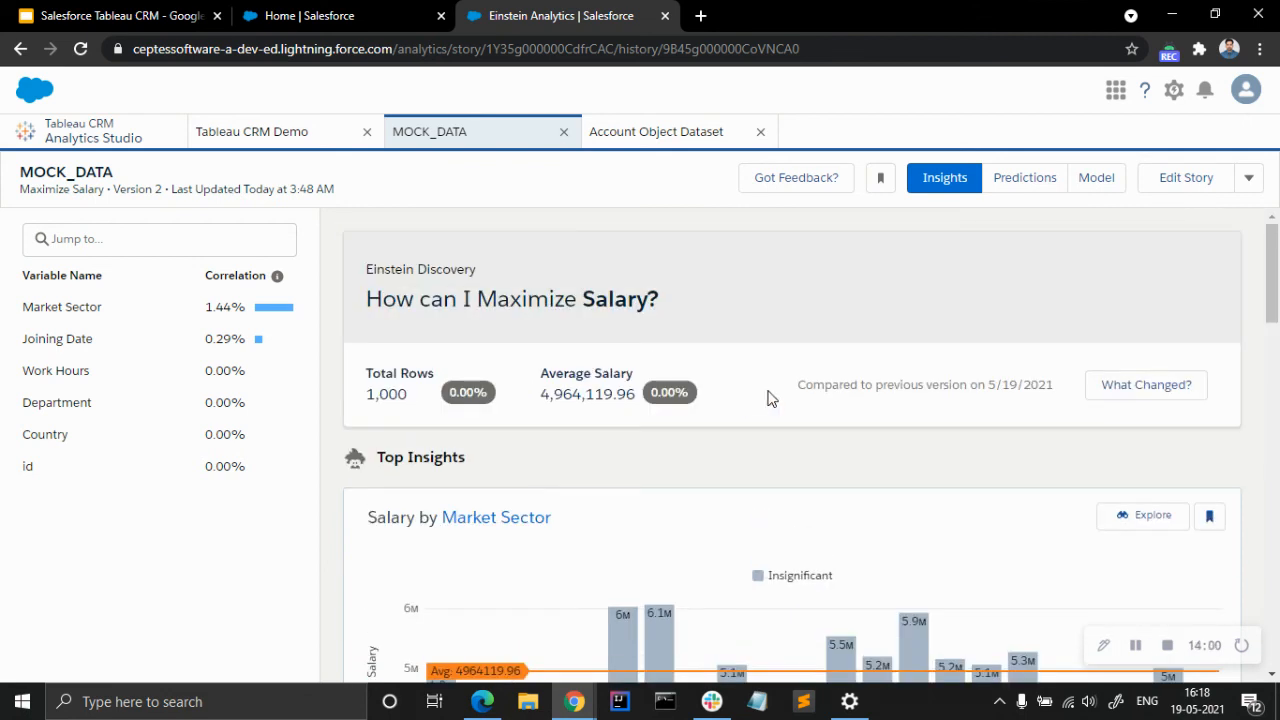
- Compare Salary by Market Sector between the current version and Version 1, and check which versions can be compared
click(1150, 392)
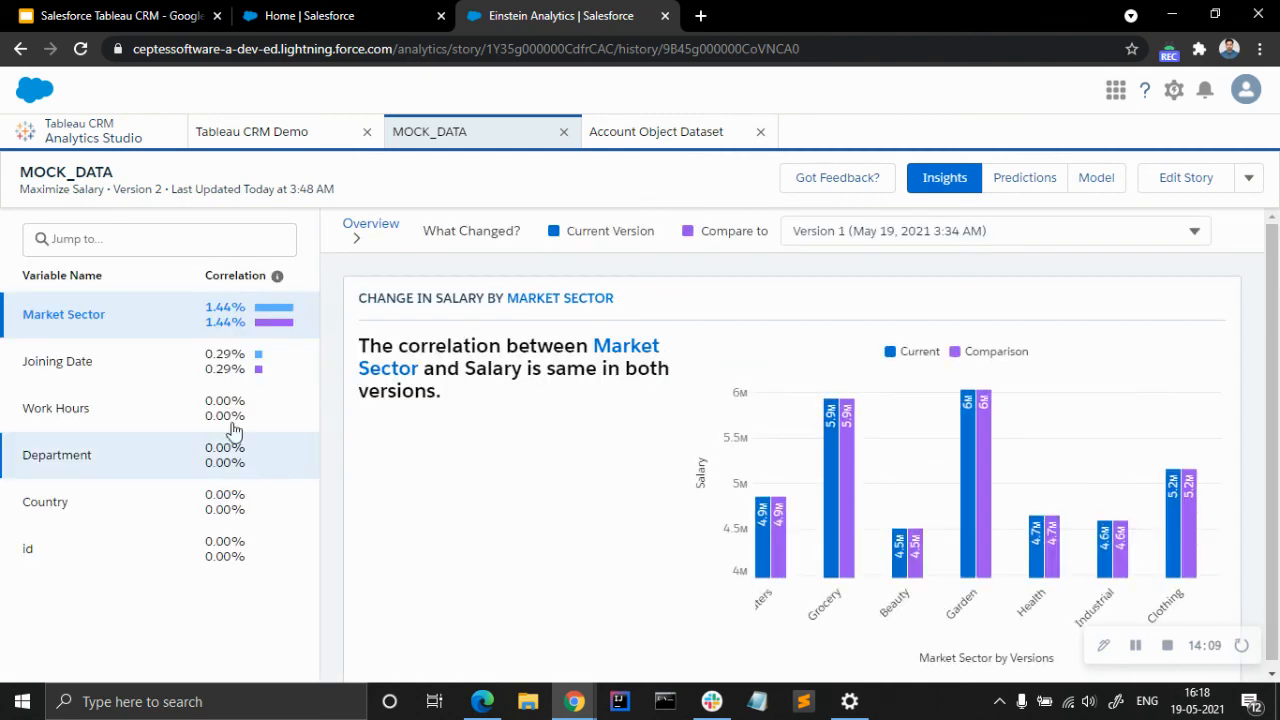
scroll(709, 457, down, 1)
scroll(709, 457, up, 1)
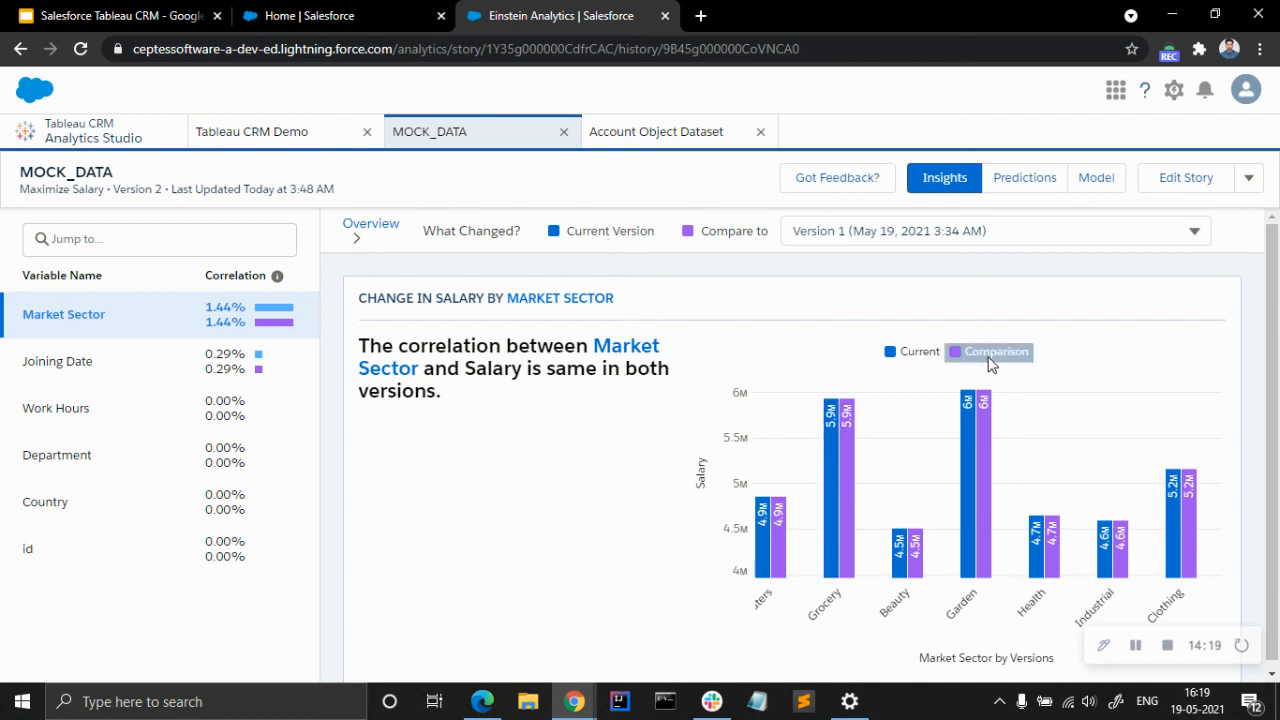
click(855, 232)
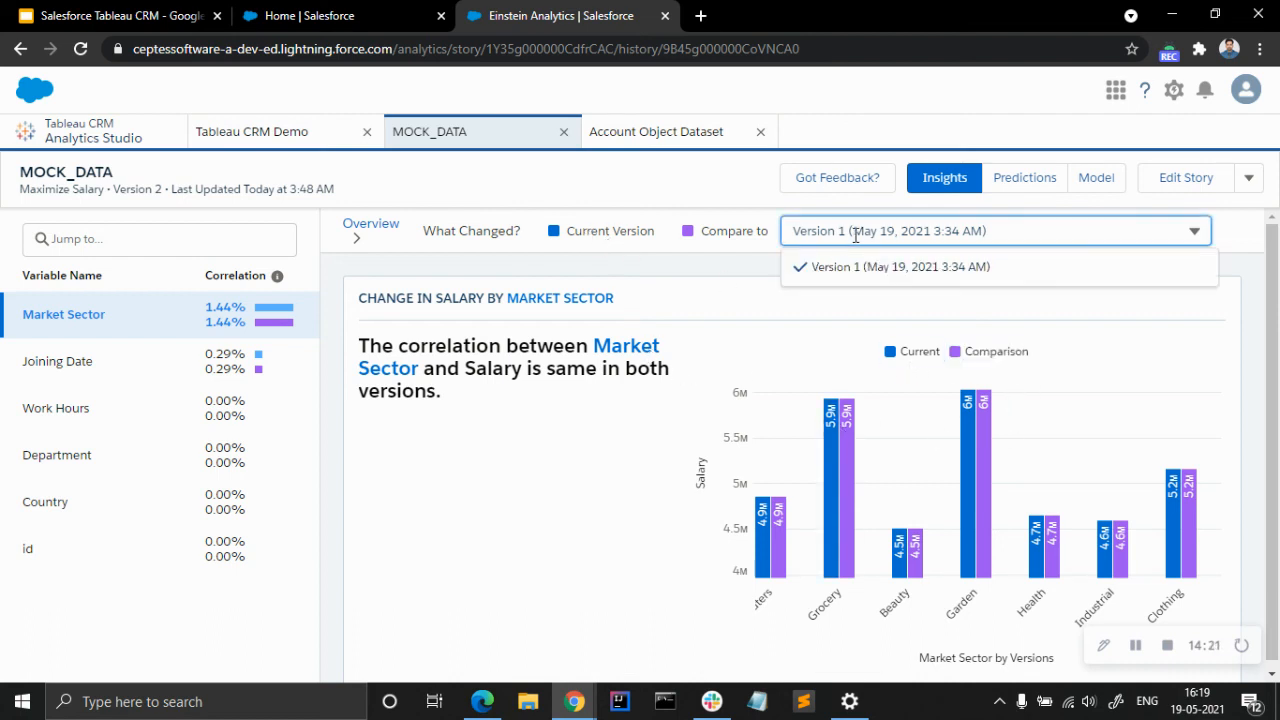
click(650, 308)
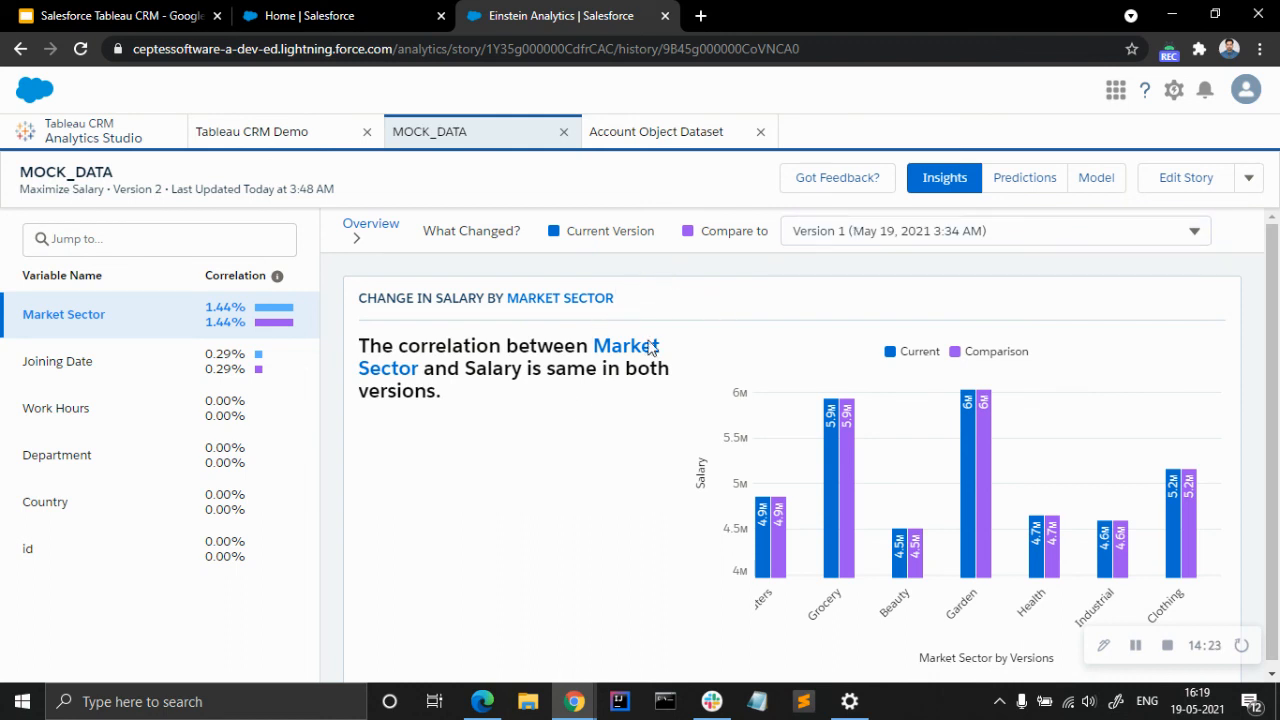
- Compare the version changes in Salary by Joining Date, Work Hours, Department and Country
scroll(652, 315, down, 2)
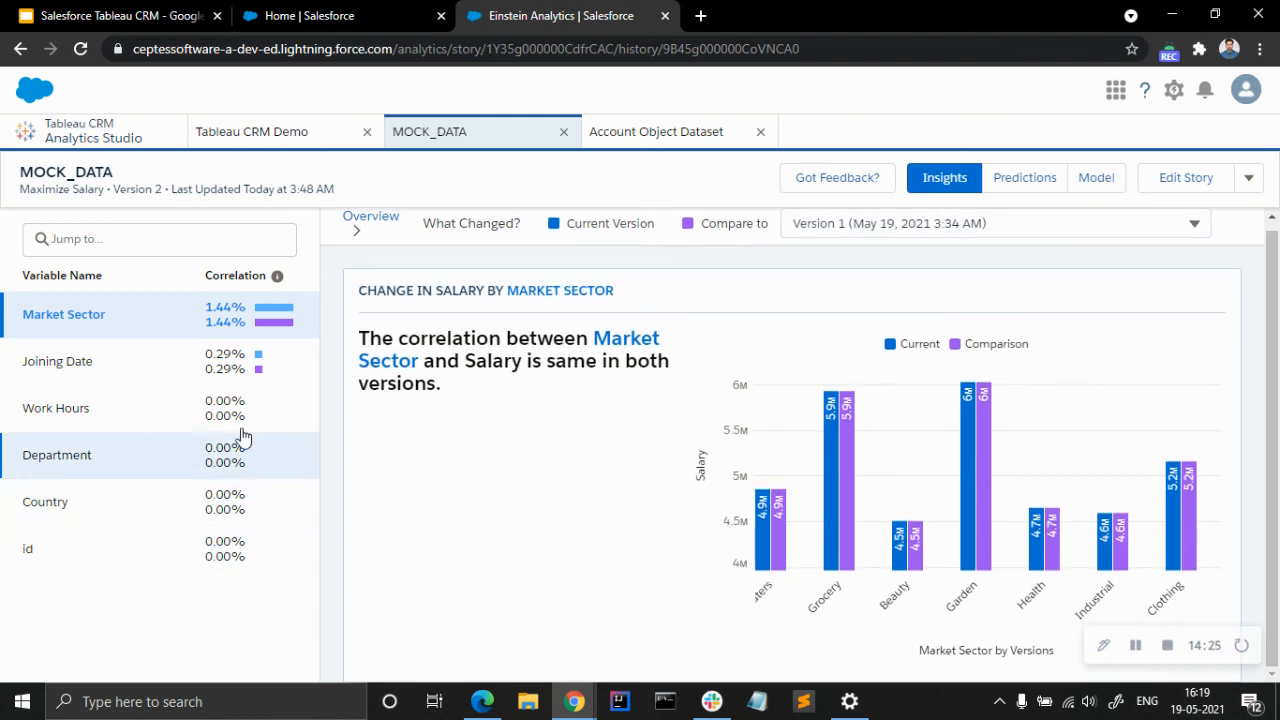
click(154, 369)
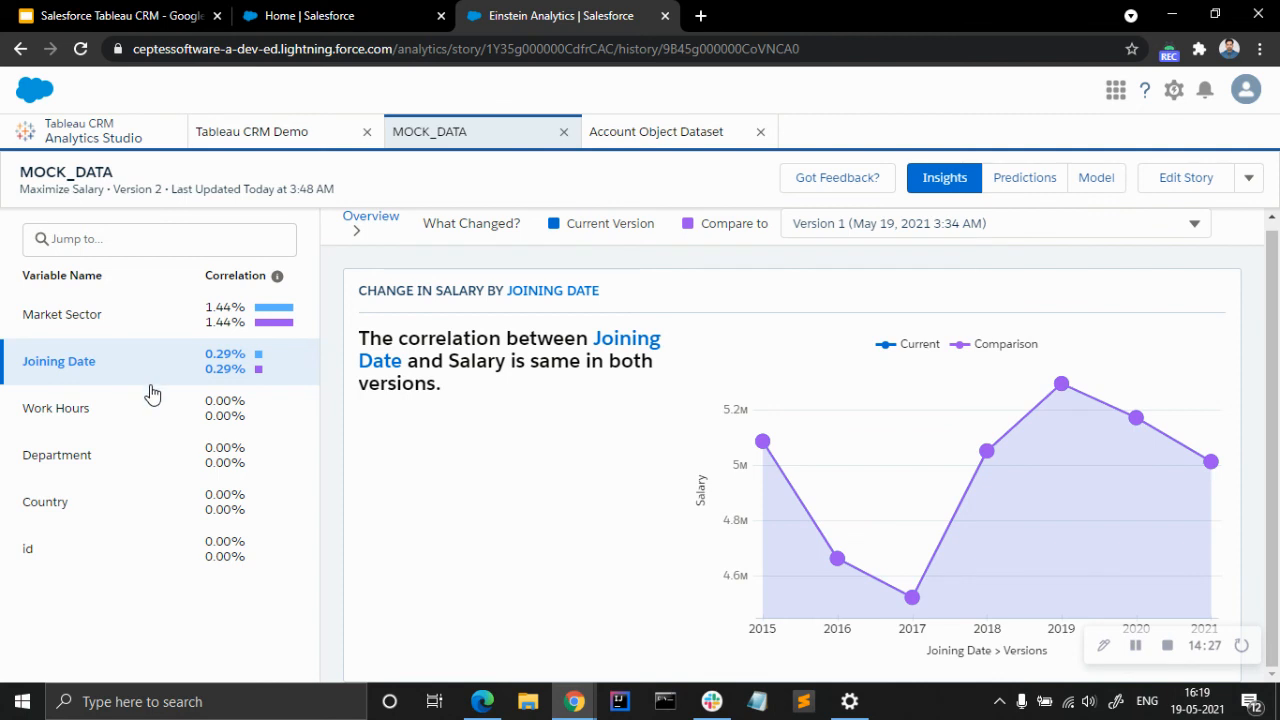
click(151, 418)
click(151, 470)
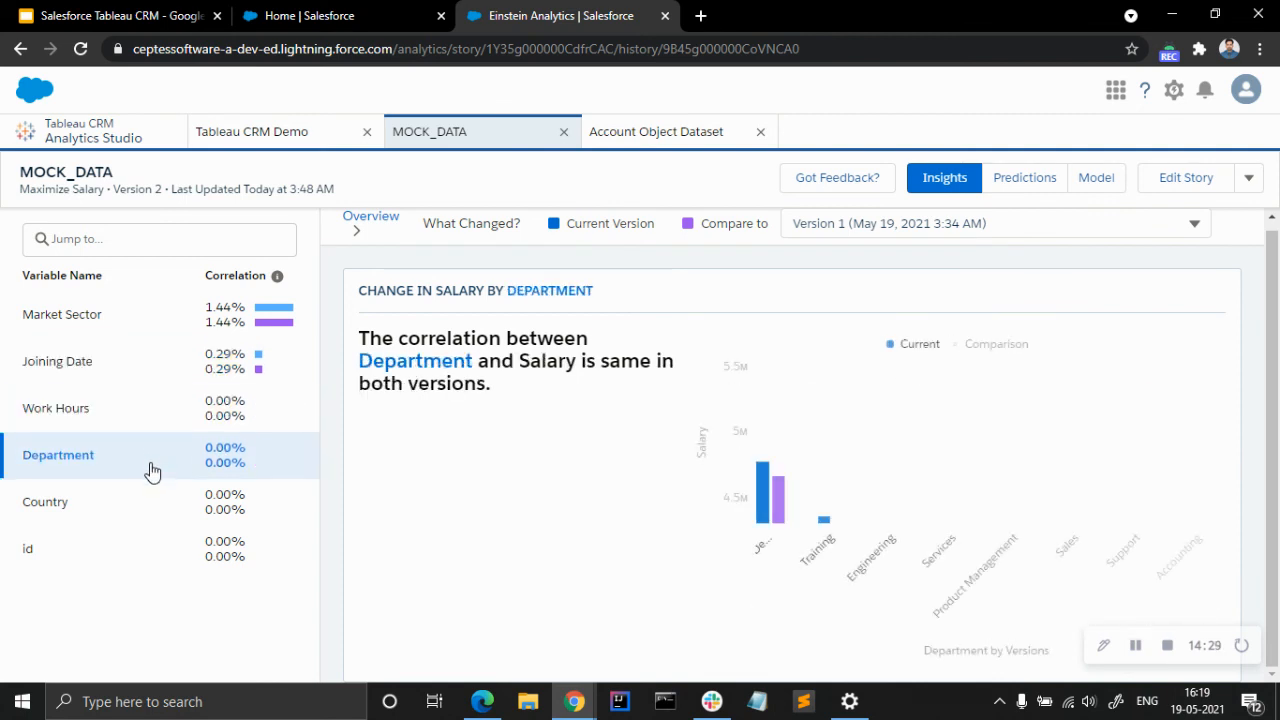
click(163, 518)
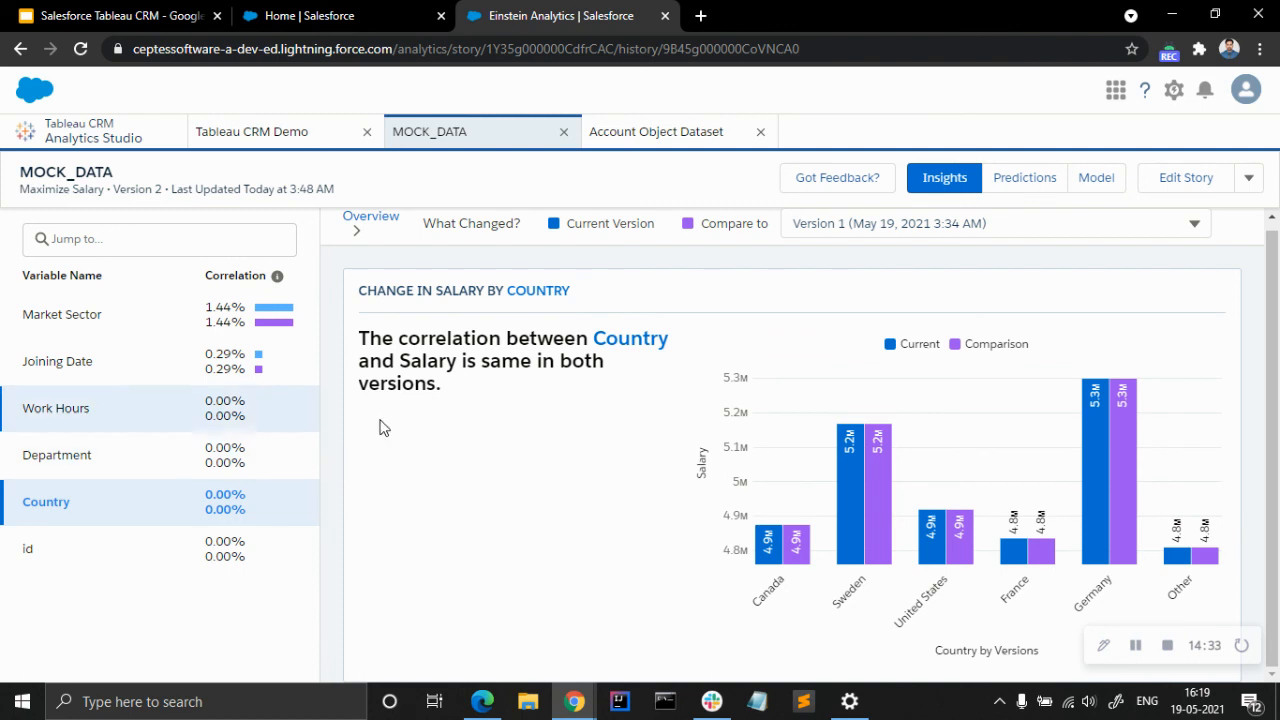
- View the updated story's predictions page and examine its model overview, including accuracy, pre-deploy checks and top predictors
click(1038, 188)
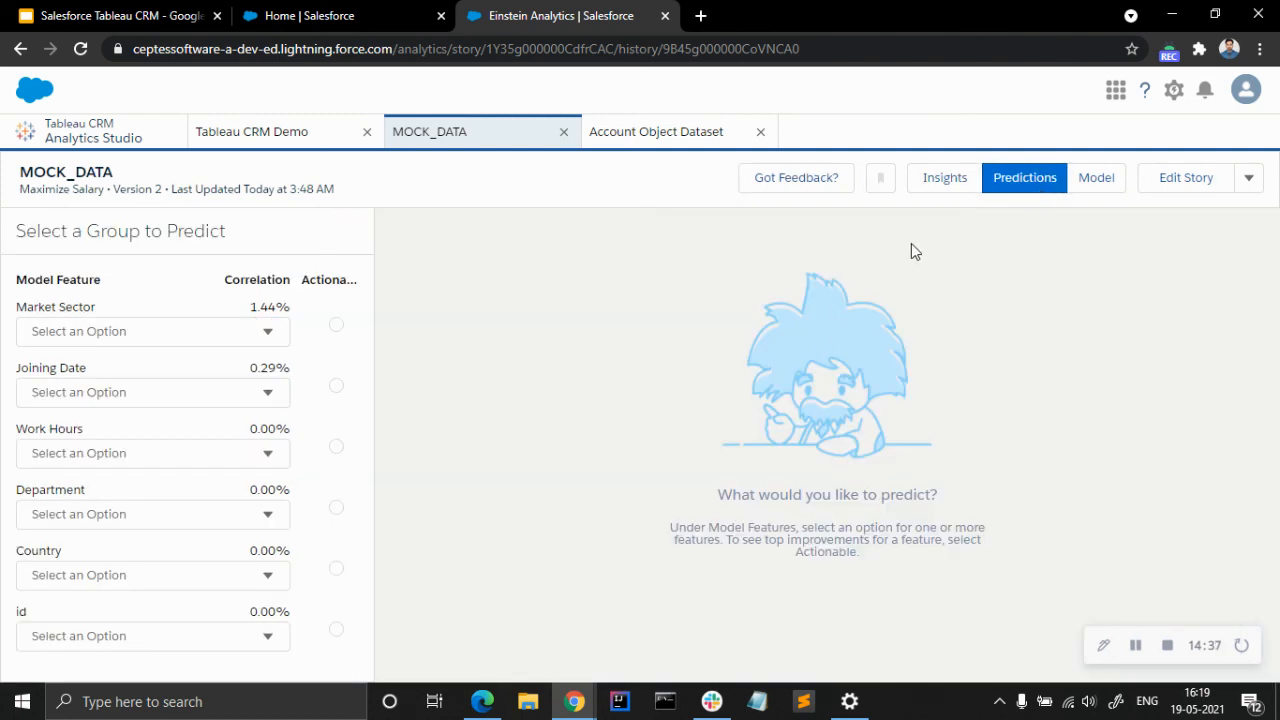
click(1102, 189)
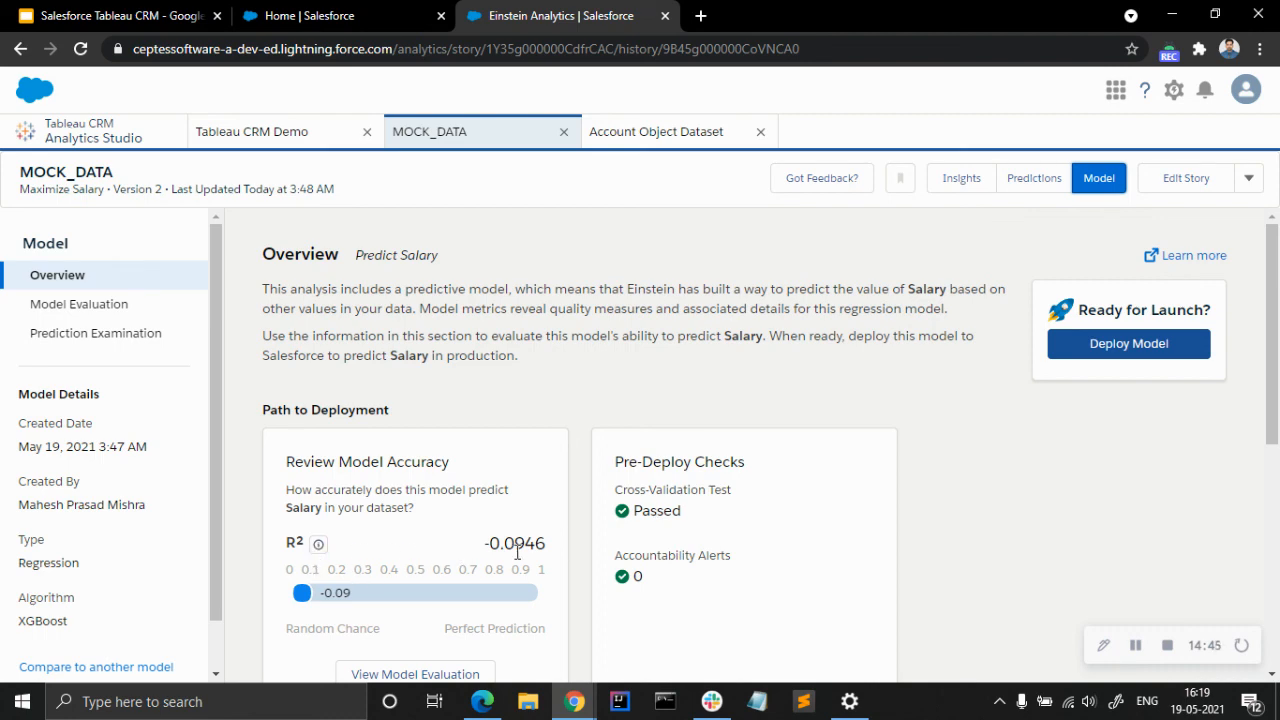
scroll(626, 440, down, 5)
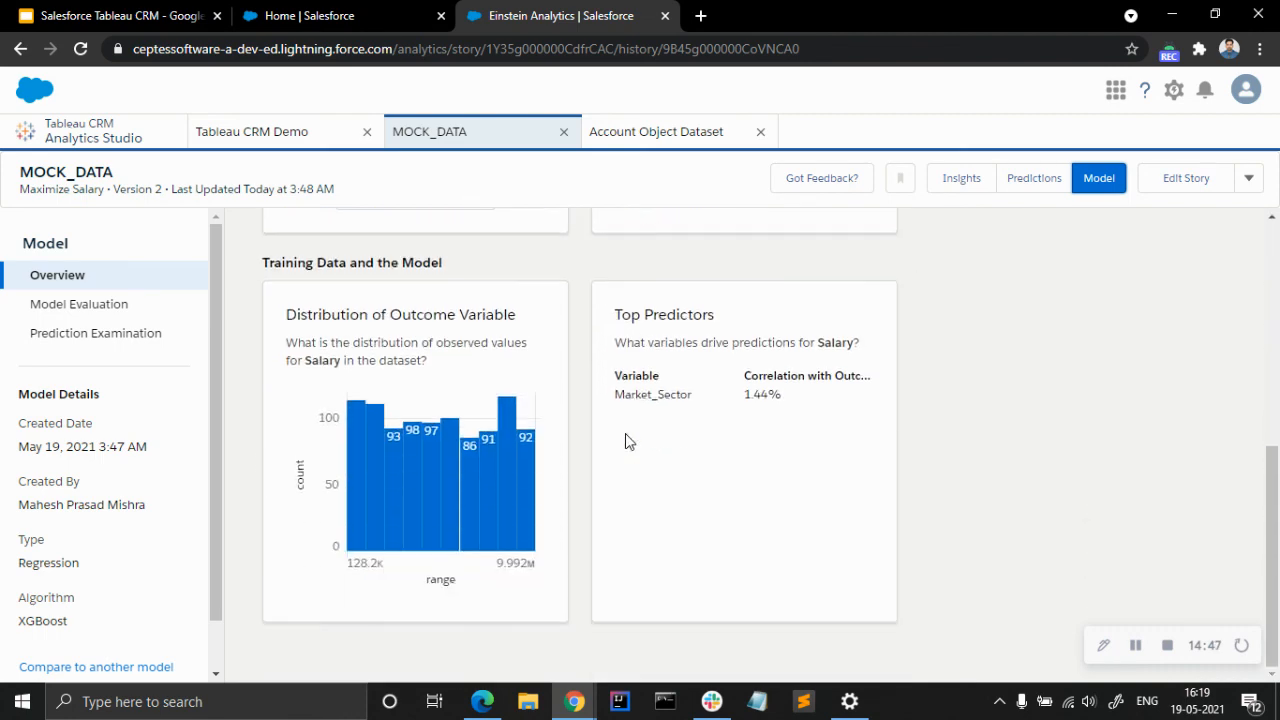
scroll(626, 440, up, 5)
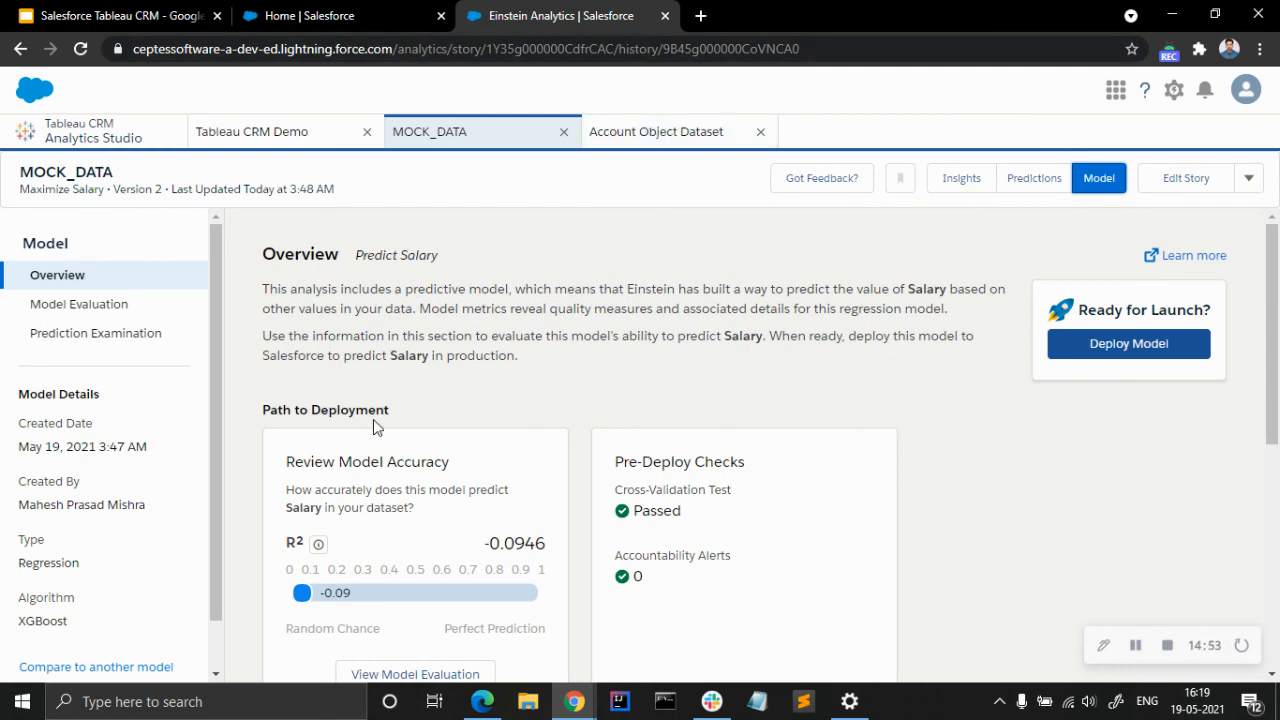
- Examine the XGBoost model's sampled training observations and the Einstein prediction in the prediction examination
click(86, 304)
click(100, 352)
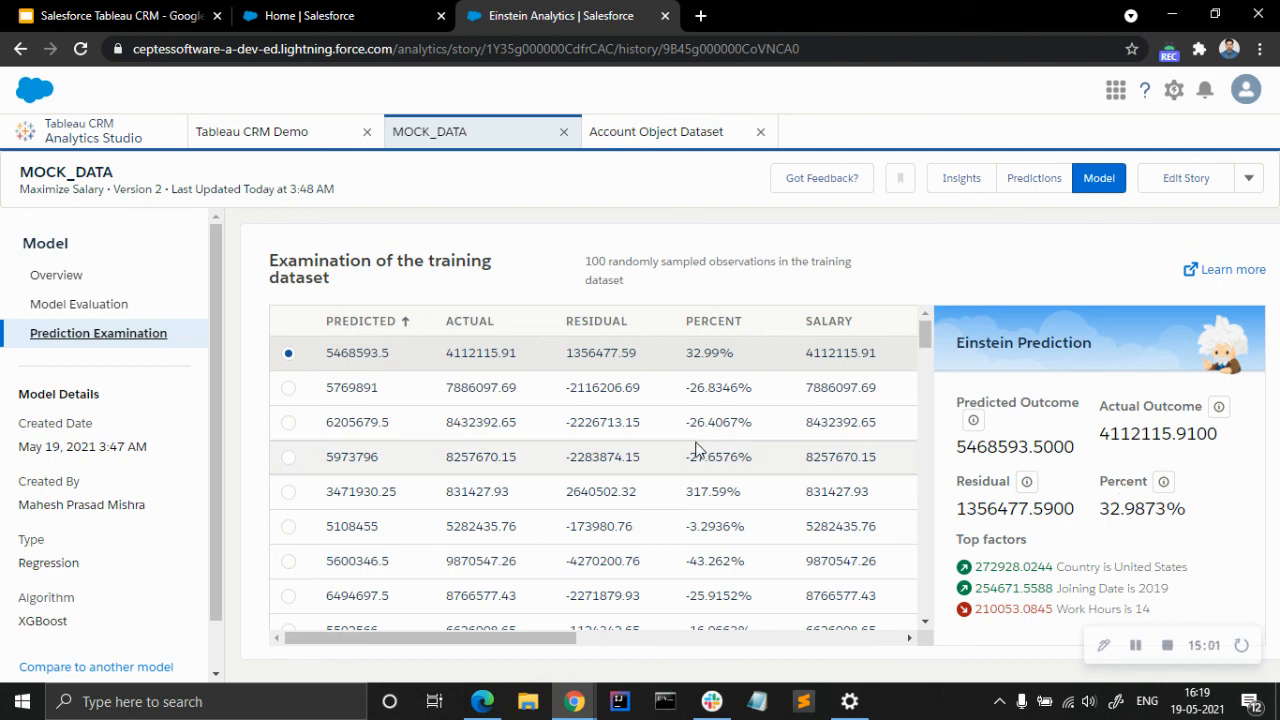
scroll(697, 451, down, 5)
scroll(694, 457, up, 6)
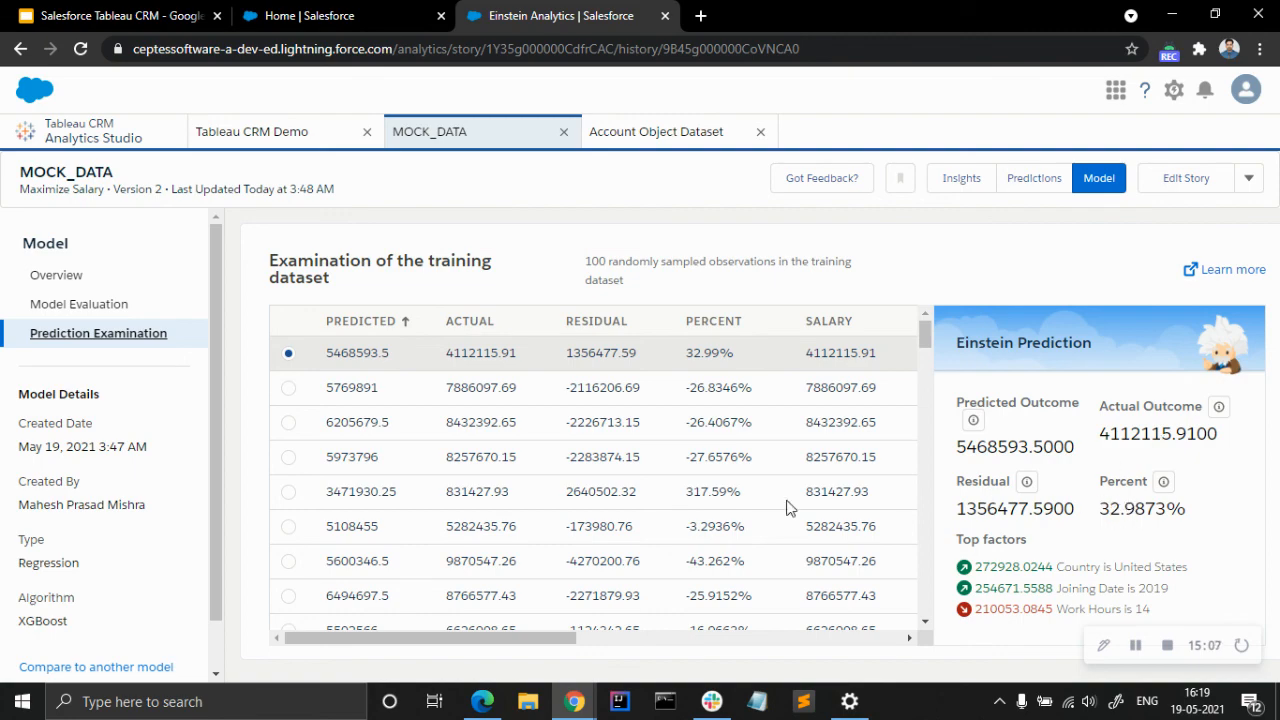
scroll(517, 510, down, 7)
scroll(569, 420, up, 8)
- Revisit the predictions page and return to the XGBoost model's overview
click(1030, 177)
click(1096, 177)
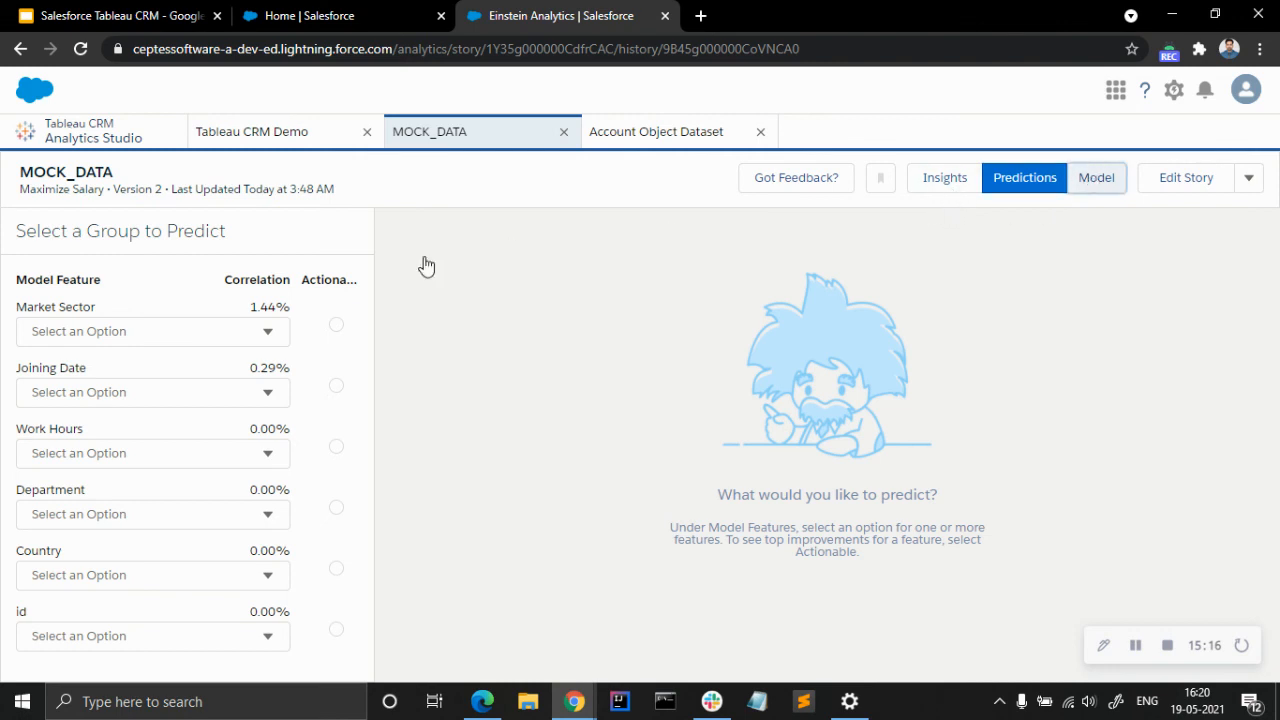
click(120, 274)
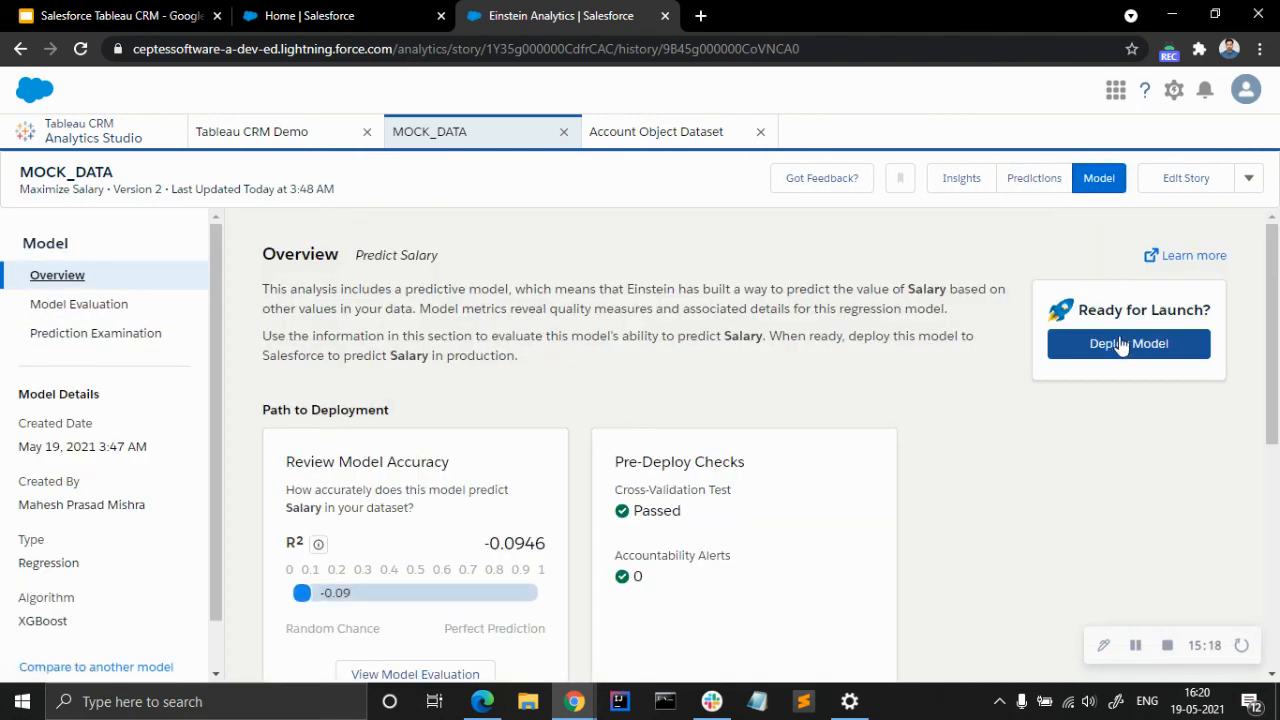